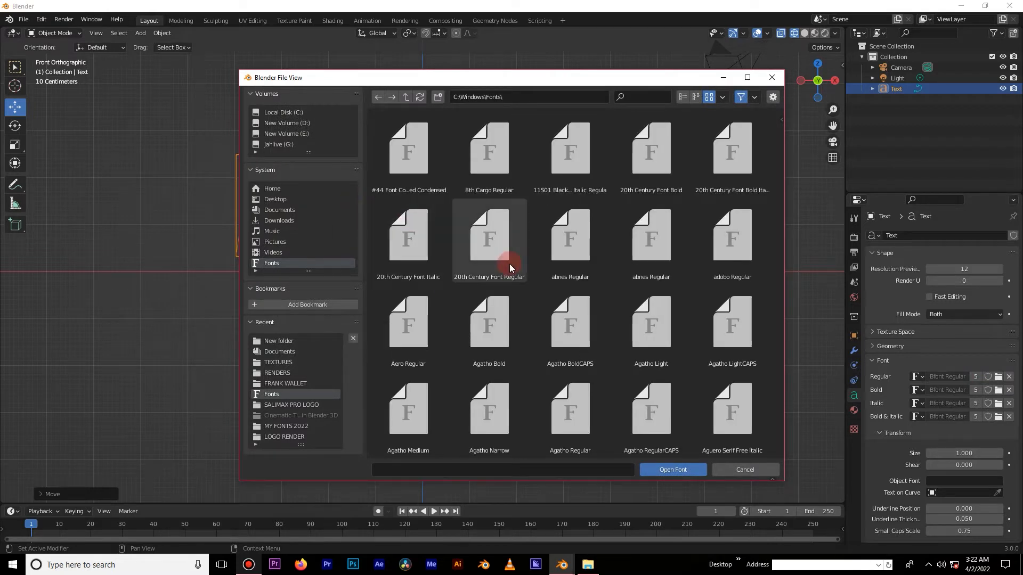
# Load Akira Expanded Super Bold from the Windows fonts folder as the text's regular font.
pyautogui.scroll(-2, 517, 282)
pyautogui.scroll(2, 538, 311)
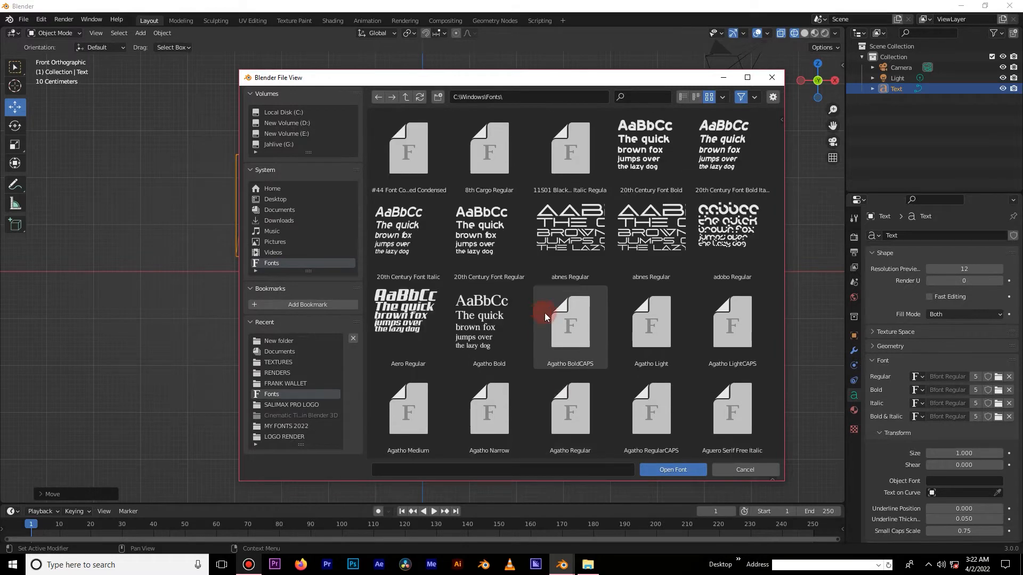
pyautogui.click(672, 238)
pyautogui.scroll(-4, 634, 339)
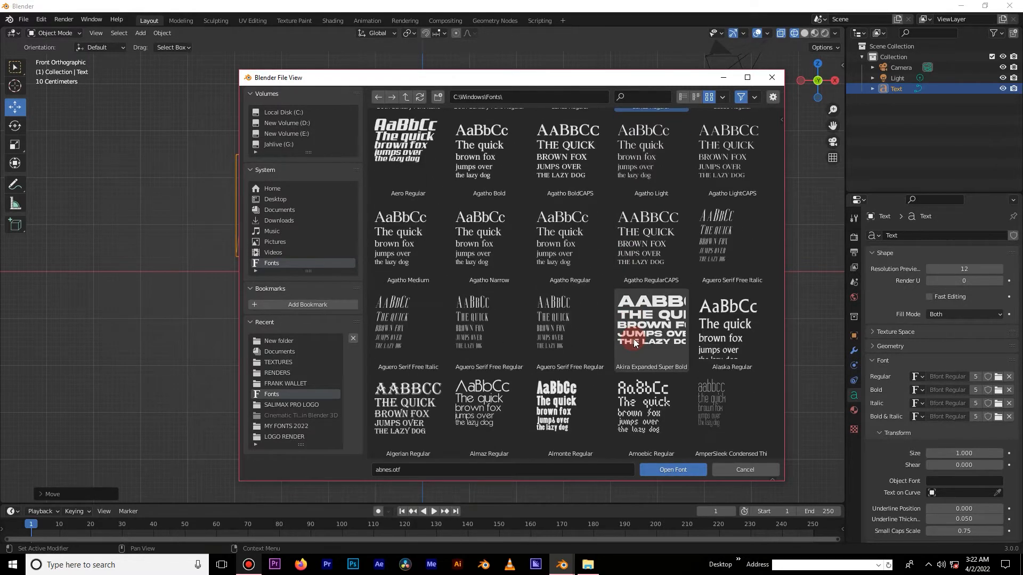
pyautogui.doubleClick(634, 338)
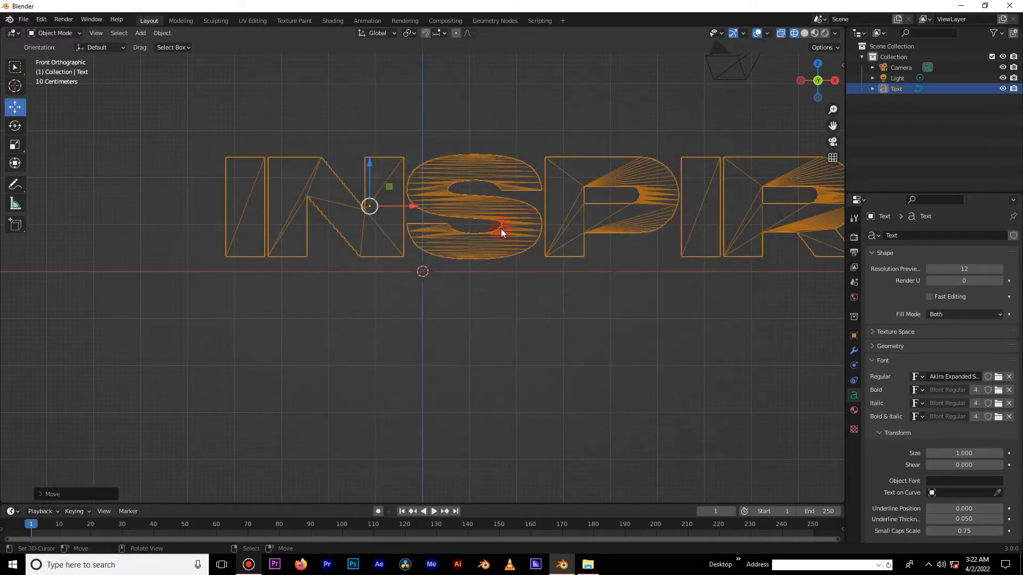
# Scale down the INSPIRE text and move it so the whole word sits above the world origin.
pyautogui.press('s')
pyautogui.click(559, 222)
pyautogui.press('g')
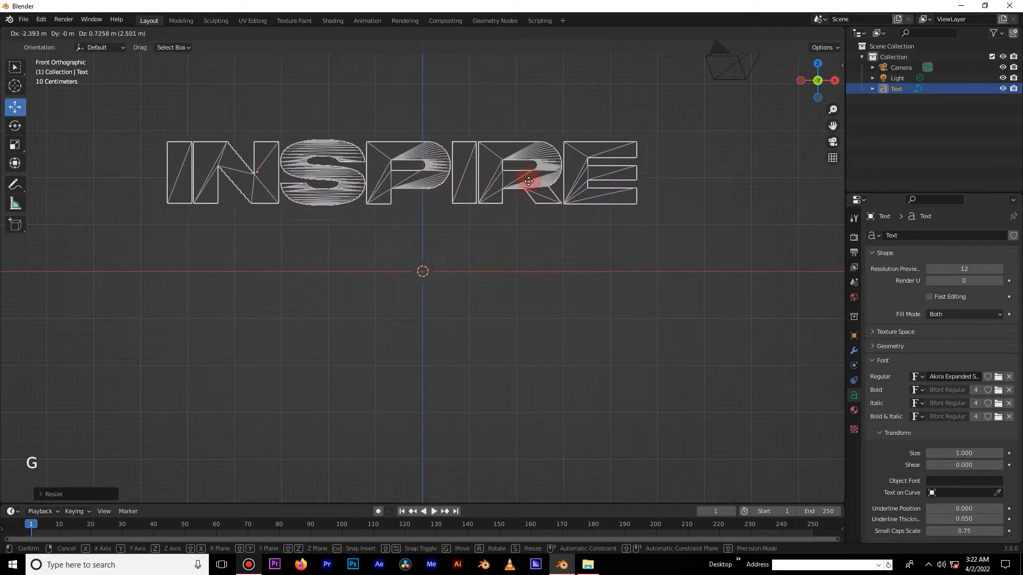
pyautogui.click(540, 170)
# In solid shading, extrude the INSPIRE text by 0.19 m and round its edges with a 0.01 m bevel at resolution 32.
pyautogui.keyDown('shift'); pyautogui.moveTo(542, 171); pyautogui.dragTo(510, 283, button='middle'); pyautogui.keyUp('shift')
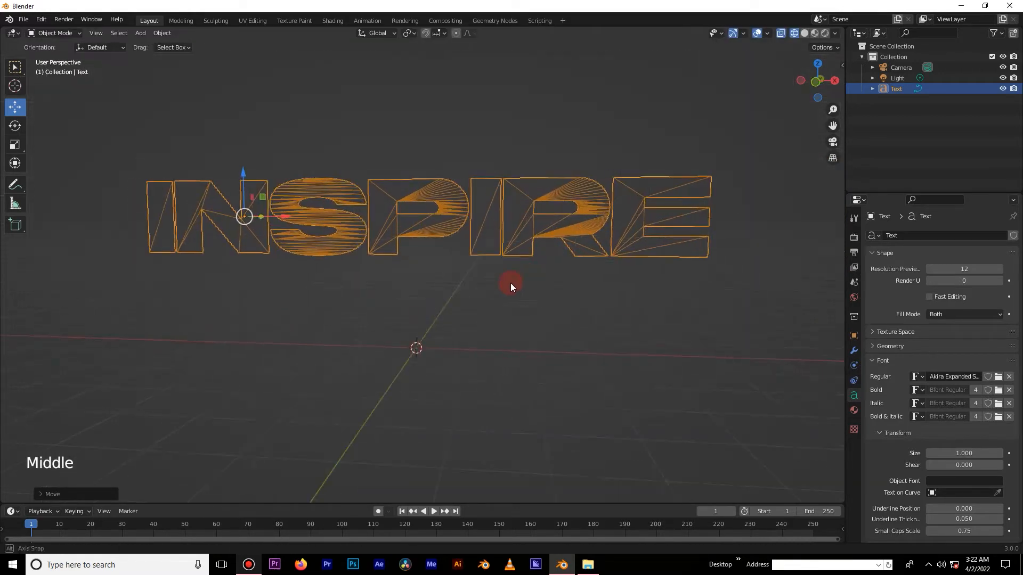
pyautogui.press('z')
pyautogui.click(638, 286)
pyautogui.moveTo(638, 285); pyautogui.dragTo(618, 295, button='middle')
pyautogui.scroll(2, 619, 295)
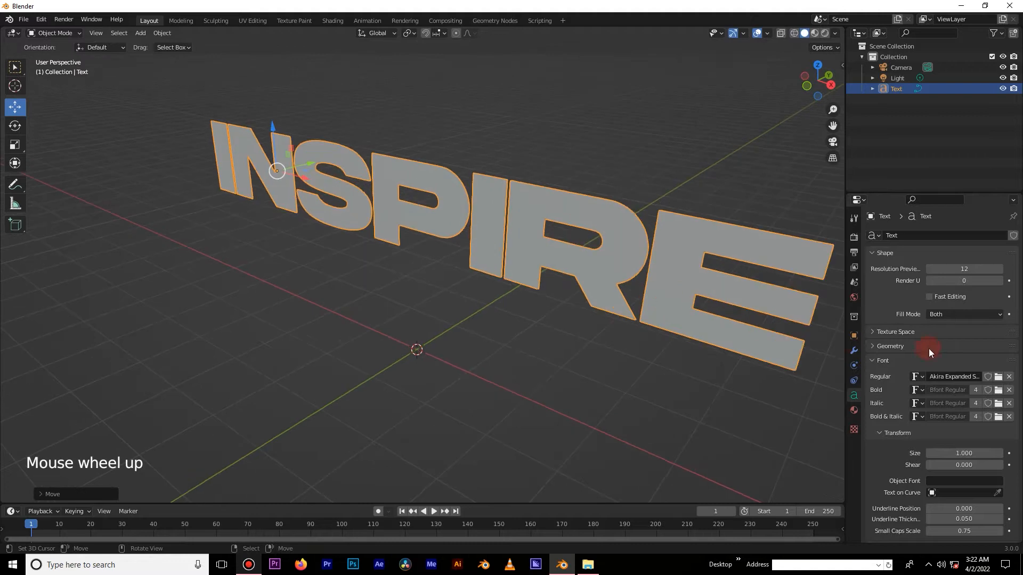
pyautogui.click(880, 347)
pyautogui.moveTo(983, 375); pyautogui.dragTo(1021, 374)
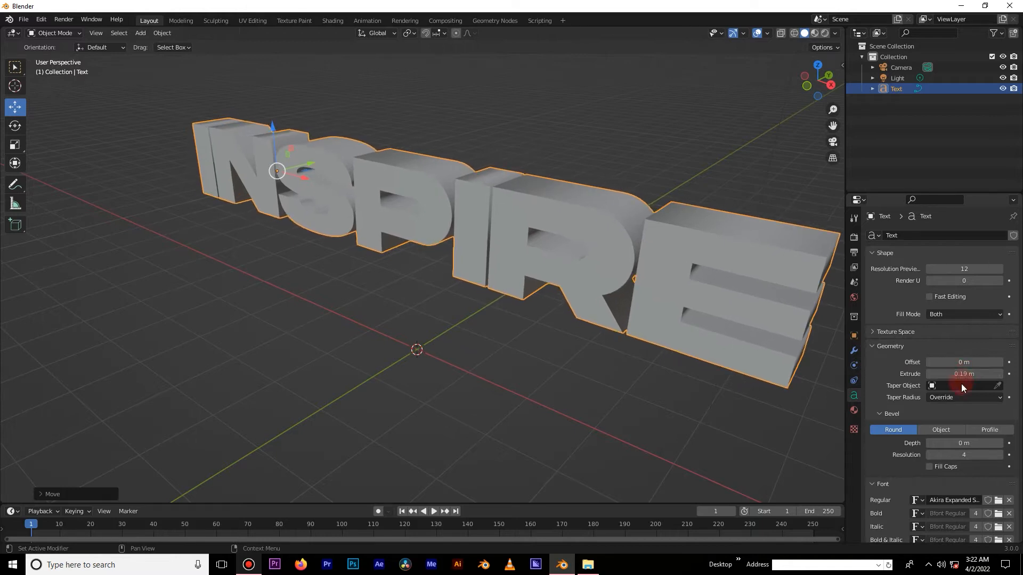
pyautogui.moveTo(991, 443); pyautogui.dragTo(969, 455)
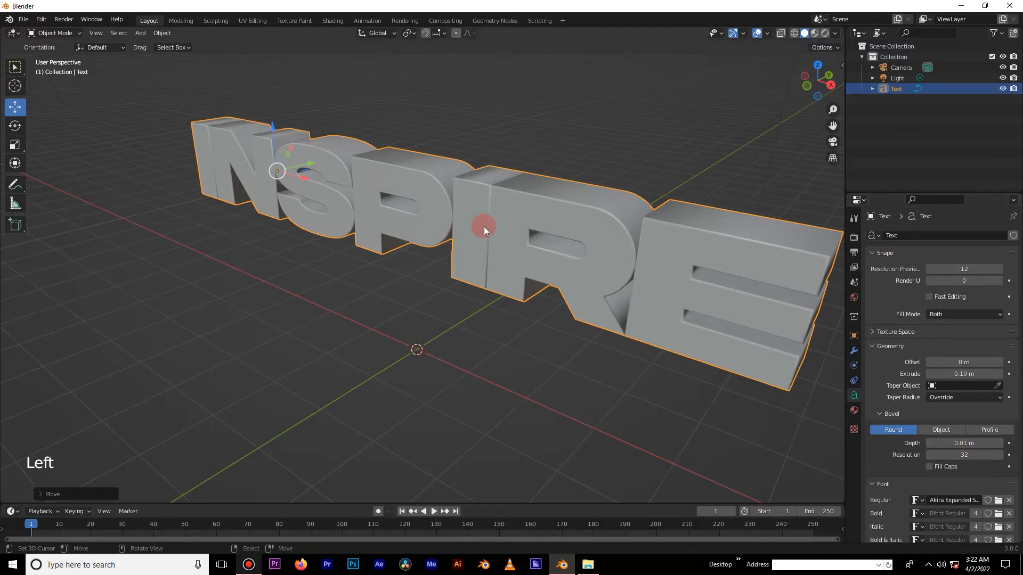
# Duplicate the INSPIRE text in front wireframe view and place the copy directly below the original.
pyautogui.press('KP_1')
pyautogui.press('z')
pyautogui.click(380, 200)
pyautogui.hotkey('shift', 'd')
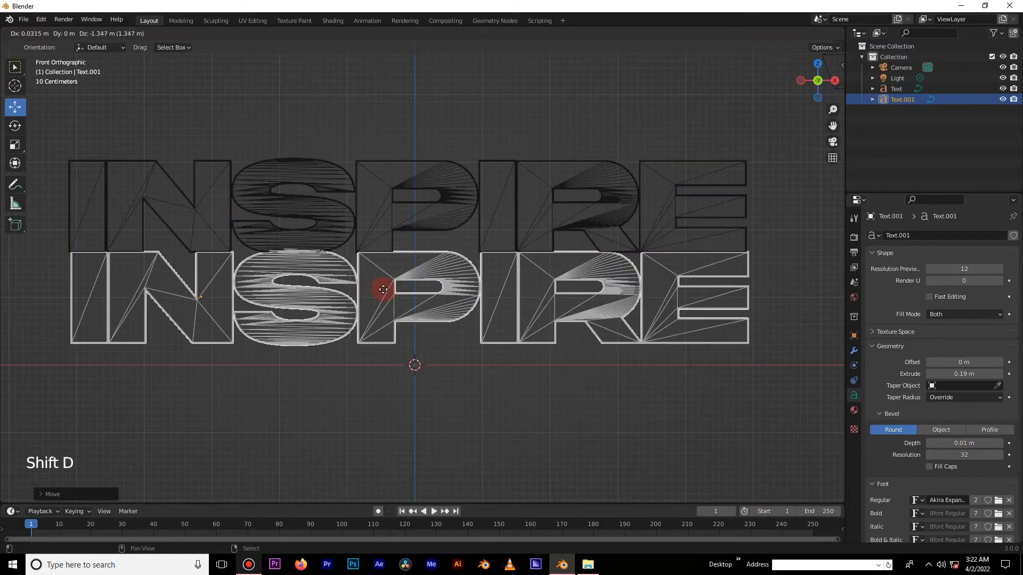
pyautogui.click(383, 289)
# Replace the wording of the duplicated text with BEFORE YOU EXPIRE.
pyautogui.press('Tab')
pyautogui.hotkey('ctrl', 'a')
pyautogui.write('B')
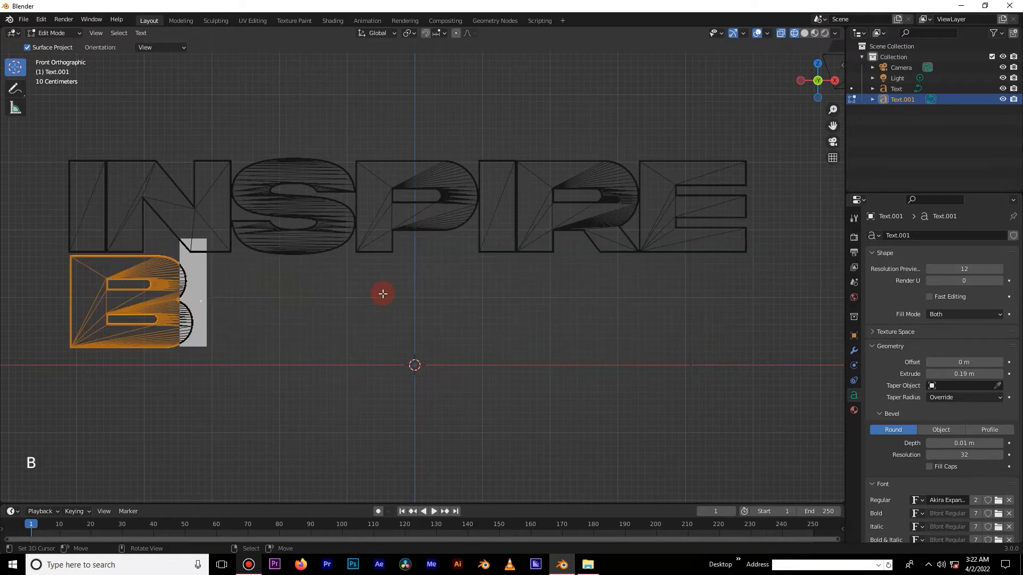
pyautogui.write('EFORE ')
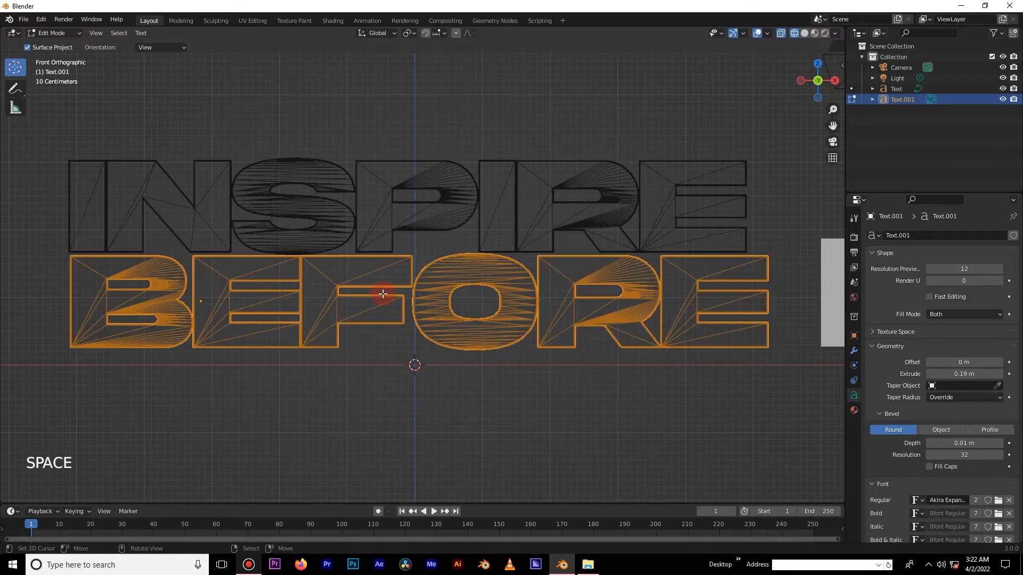
pyautogui.write('O')
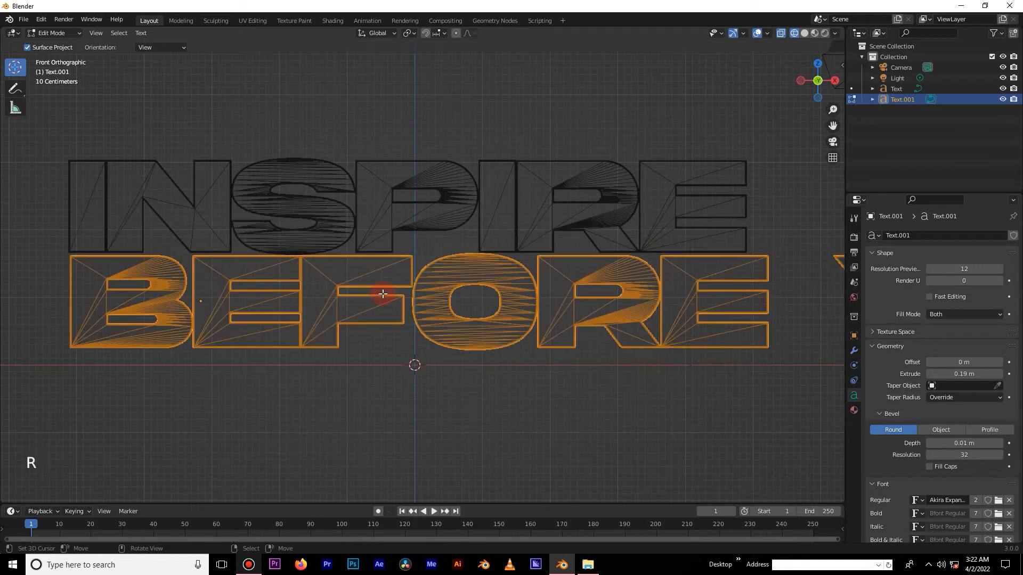
pyautogui.press('Tab')
# Scale down the BEFORE YOU EXPIRE text, position it centrally just beneath INSPIRE, and display the scene in solid shading.
pyautogui.press('s')
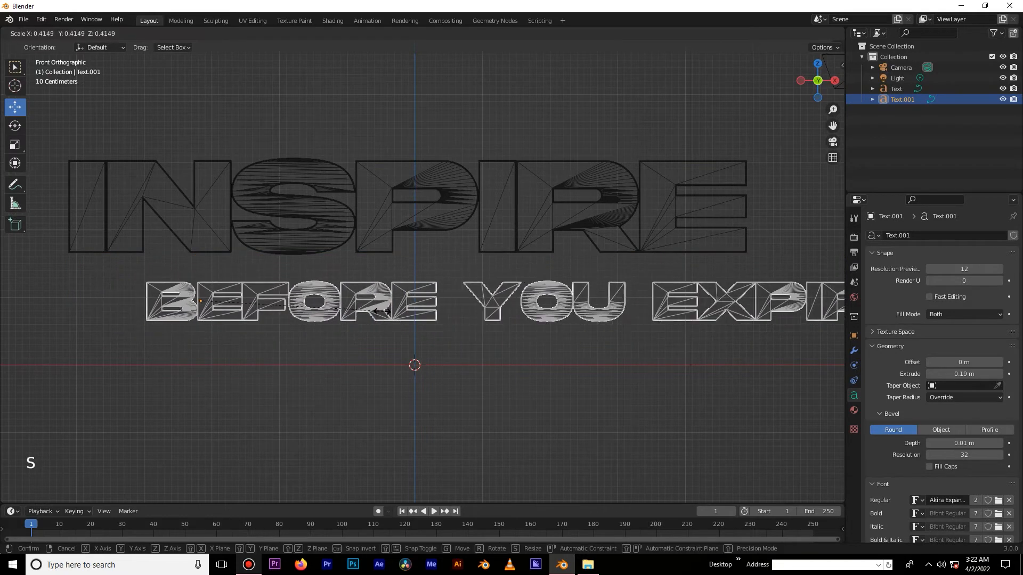
pyautogui.click(308, 310)
pyautogui.press('g')
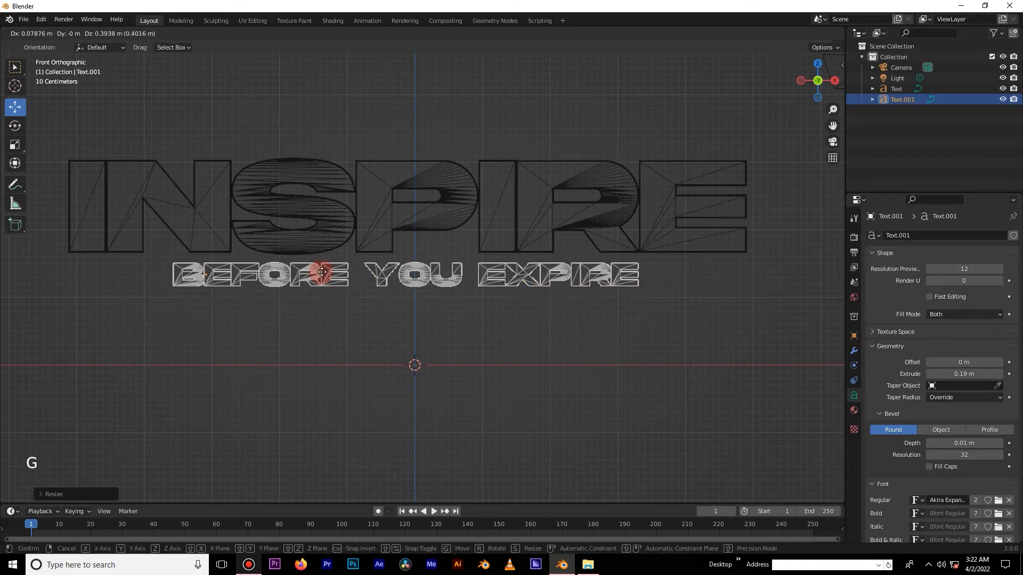
pyautogui.click(327, 273)
pyautogui.press('s')
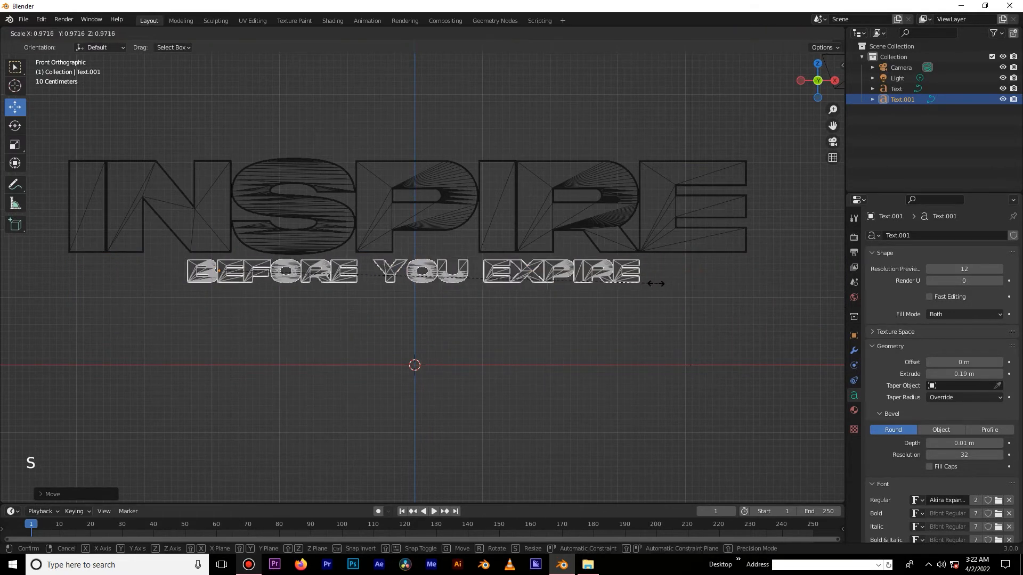
pyautogui.click(651, 283)
pyautogui.press('z')
pyautogui.click(583, 279)
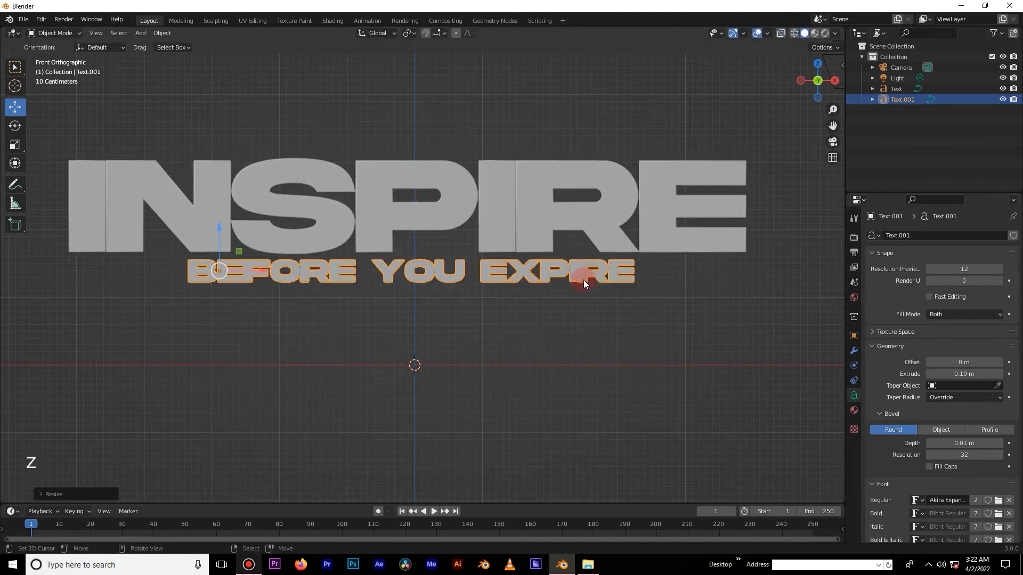
pyautogui.moveTo(583, 280); pyautogui.dragTo(503, 305, button='middle')
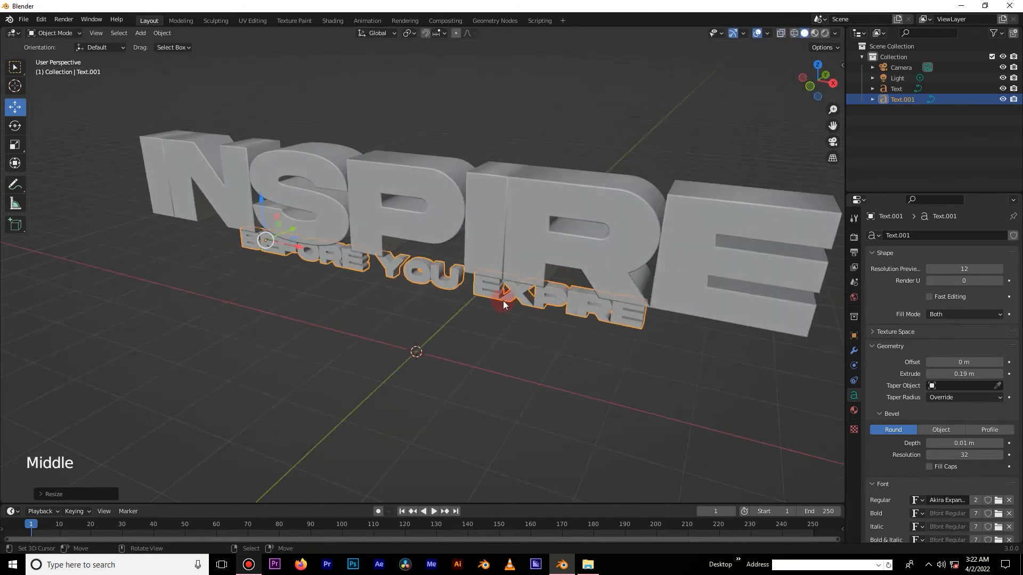
pyautogui.moveTo(293, 225); pyautogui.dragTo(293, 227)
pyautogui.rightClick(292, 227)
pyautogui.press('KP_3')
pyautogui.press('KP_1')
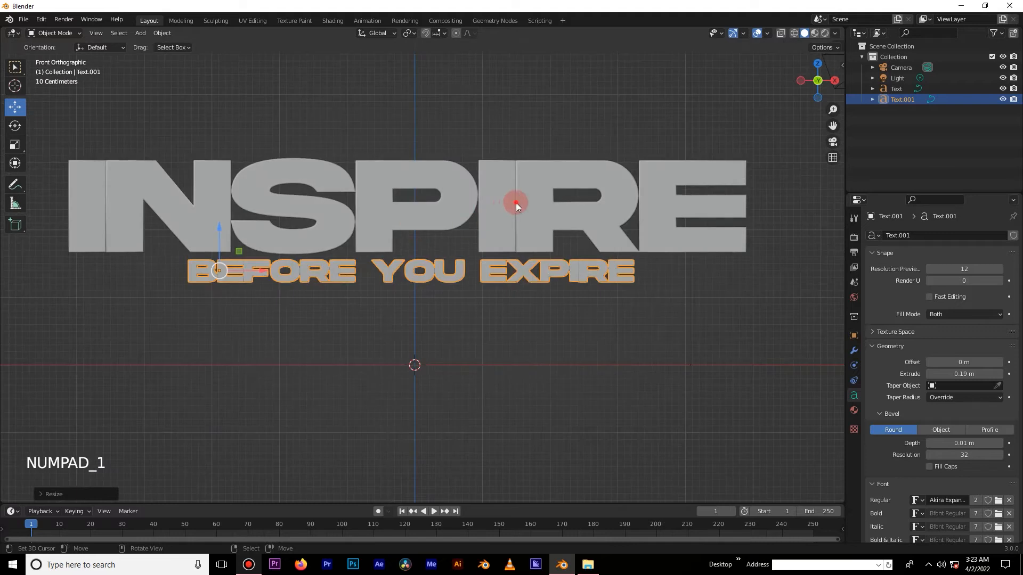
# Convert the INSPIRE text object to a mesh.
pyautogui.rightClick(516, 205)
pyautogui.click(160, 33)
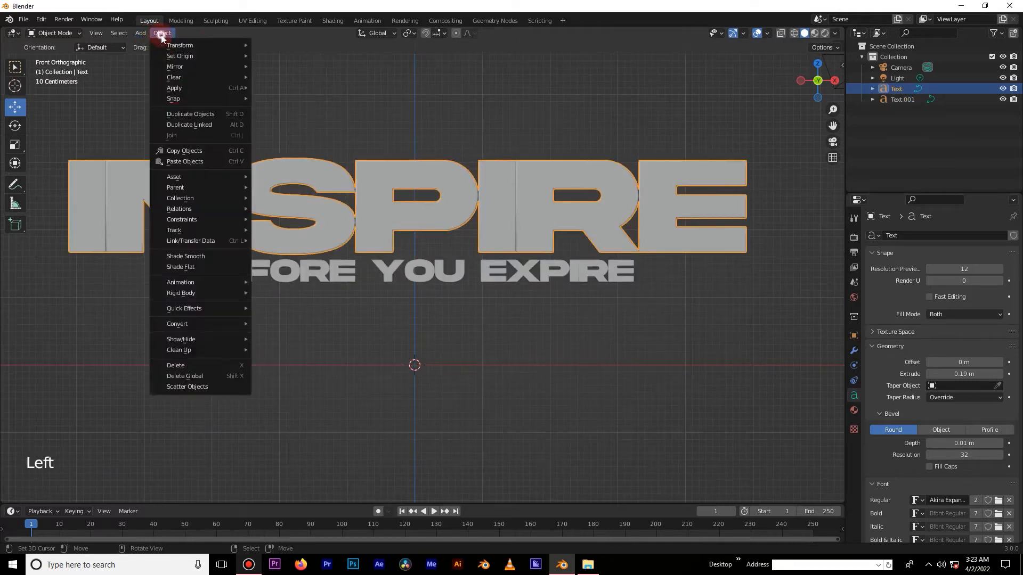
pyautogui.moveTo(188, 325)
pyautogui.click(264, 339)
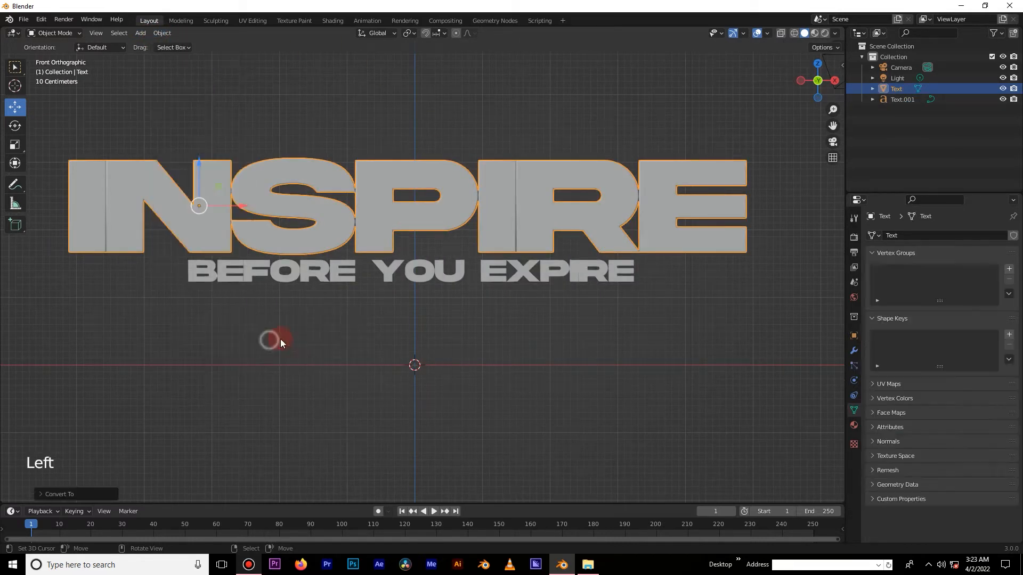
# In wireframe Edit Mode, select all linked parts of the final letter E and separate them into their own object.
pyautogui.press('Tab')
pyautogui.press('z')
pyautogui.click(546, 222)
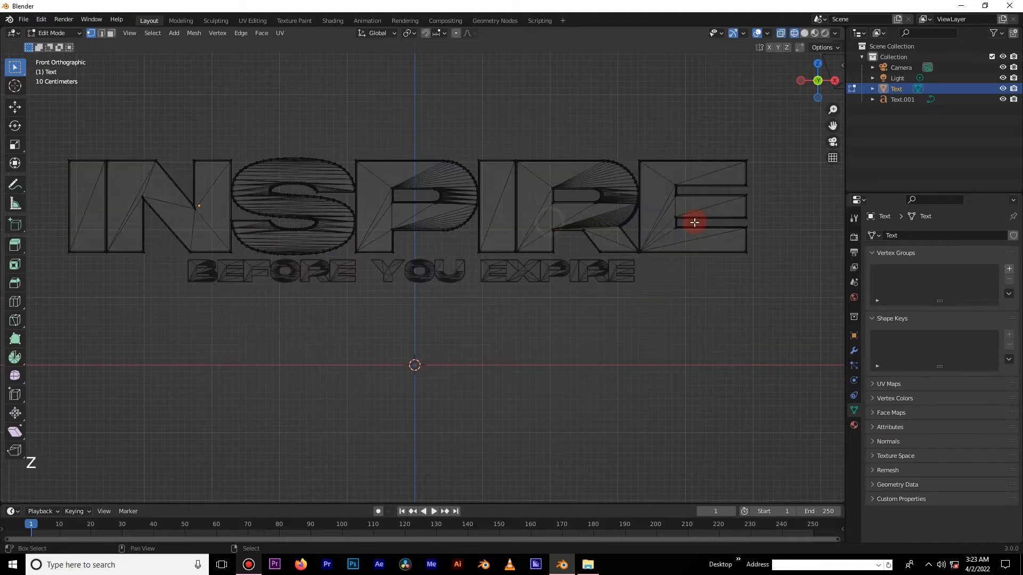
pyautogui.keyDown('shift'); pyautogui.moveTo(694, 221); pyautogui.dragTo(579, 208, button='middle'); pyautogui.keyUp('shift')
pyautogui.press('l')
pyautogui.press('l')
pyautogui.press('l')
pyautogui.press('l')
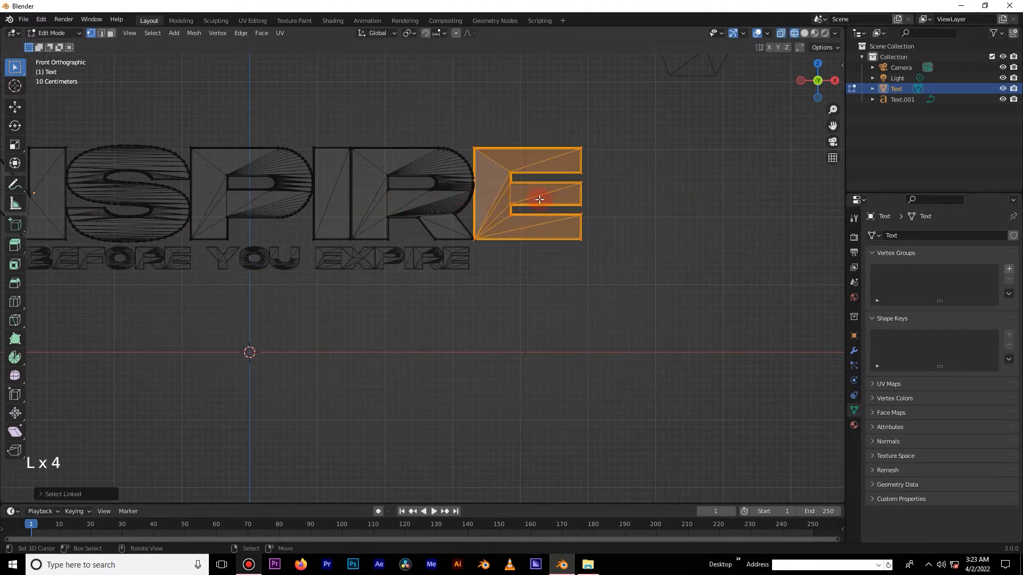
pyautogui.press('g')
pyautogui.rightClick(607, 140)
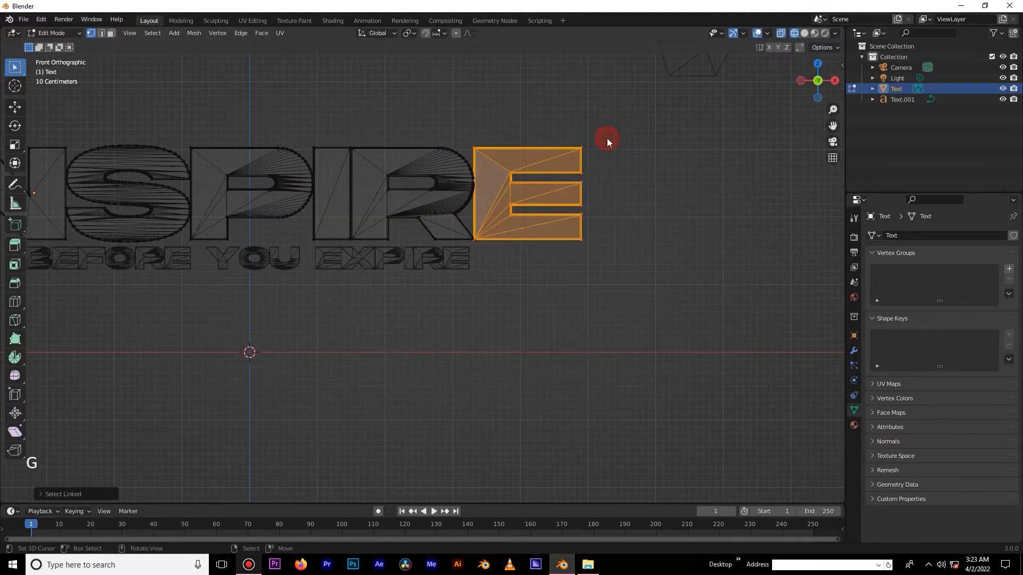
pyautogui.press('p')
pyautogui.click(469, 189)
# Select all linked parts of the letter R in INSPIRE and separate them into their own object.
pyautogui.press('l')
pyautogui.press('l')
pyautogui.press('l')
pyautogui.press('l')
pyautogui.press('l')
pyautogui.press('l')
pyautogui.press('l')
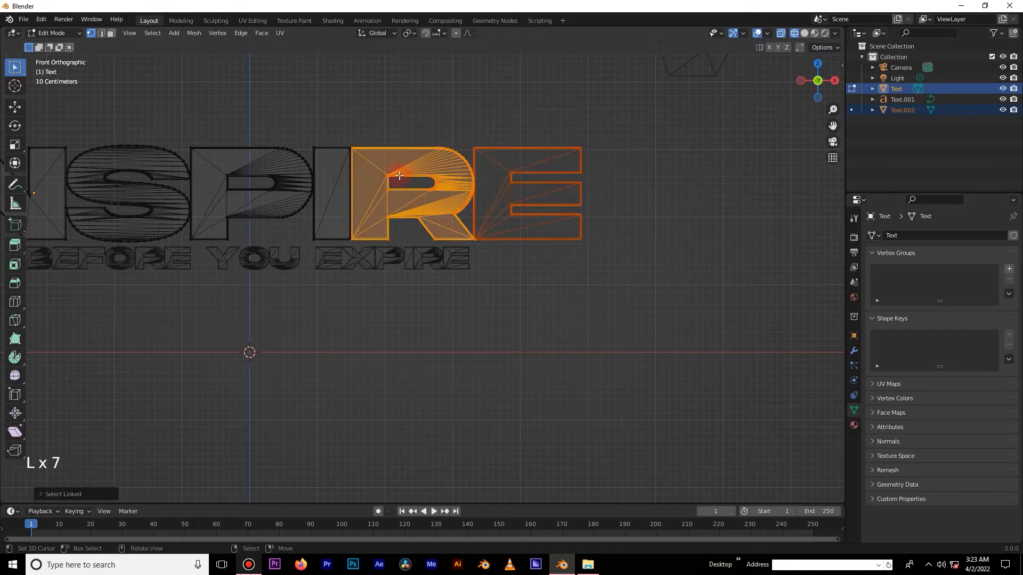
pyautogui.press('g')
pyautogui.rightClick(525, 164)
pyautogui.press('p')
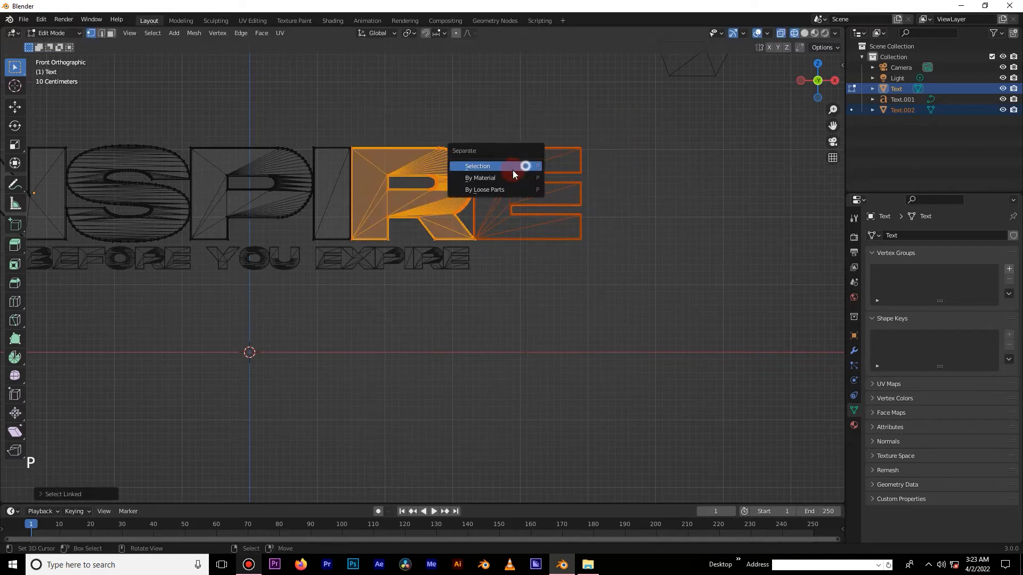
pyautogui.click(520, 165)
# Select all linked parts of the second letter I in INSPIRE and separate them into their own object.
pyautogui.keyDown('shift'); pyautogui.moveTo(364, 184); pyautogui.dragTo(461, 207, button='middle'); pyautogui.keyUp('shift')
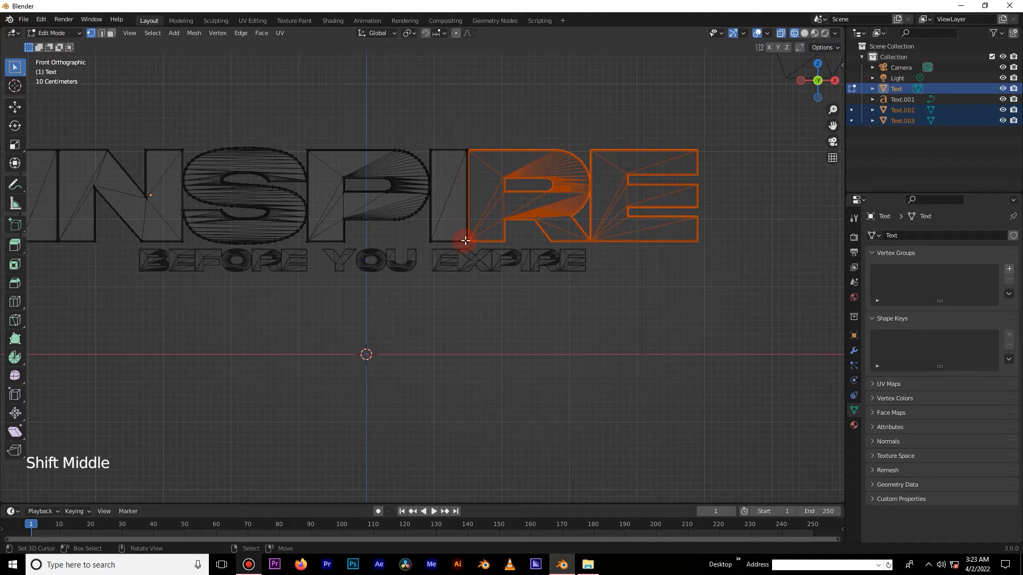
pyautogui.press('l')
pyautogui.press('l')
pyautogui.press('l')
pyautogui.press('l')
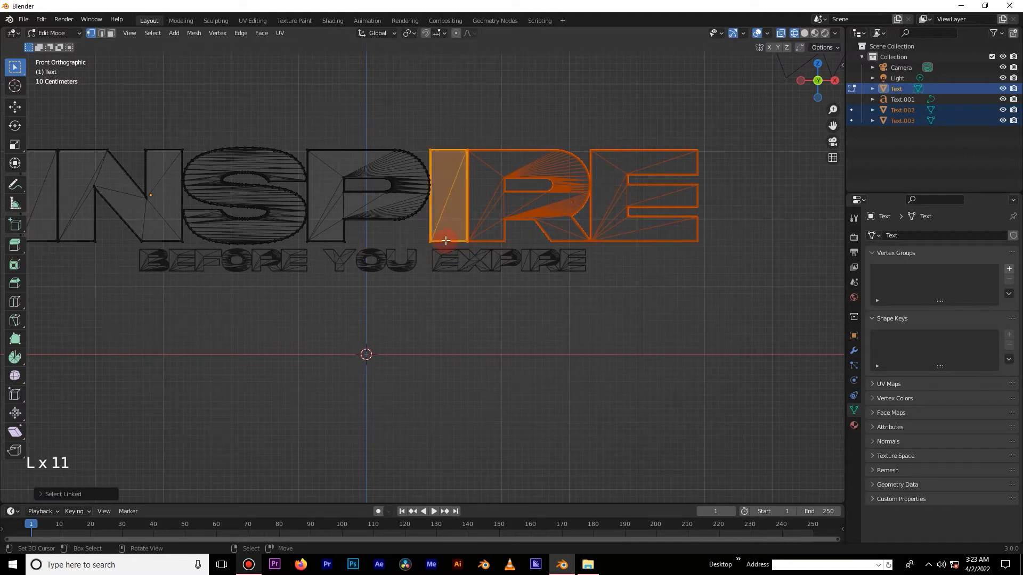
pyautogui.press('g')
pyautogui.rightClick(532, 130)
pyautogui.press('p')
pyautogui.click(528, 129)
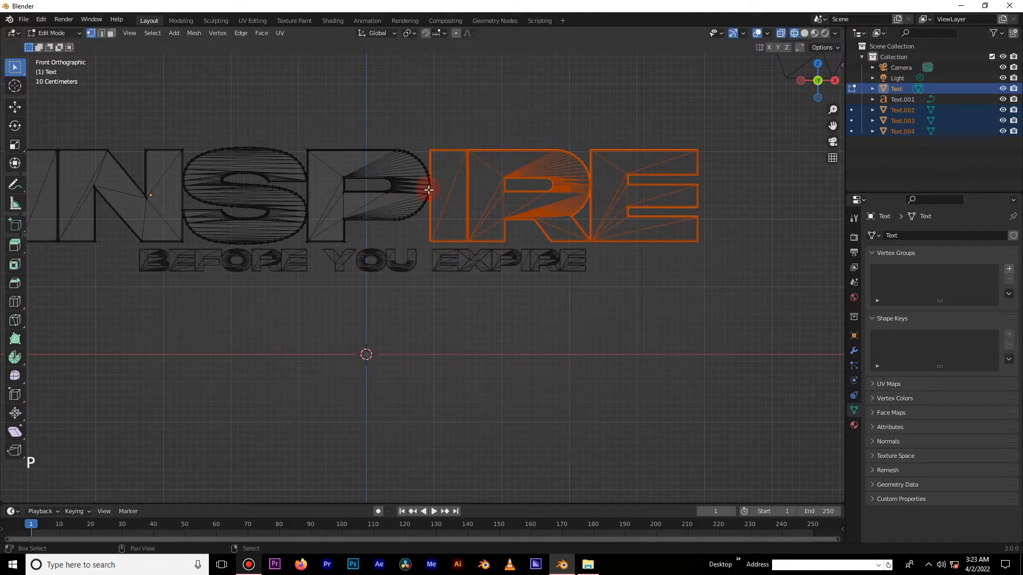
# Select all linked parts of the letter P in INSPIRE and separate them into their own object.
pyautogui.keyDown('shift'); pyautogui.moveTo(429, 190); pyautogui.dragTo(554, 190, button='middle'); pyautogui.keyUp('shift')
pyautogui.rightClick(510, 223)
pyautogui.press('l')
pyautogui.press('l')
pyautogui.press('l')
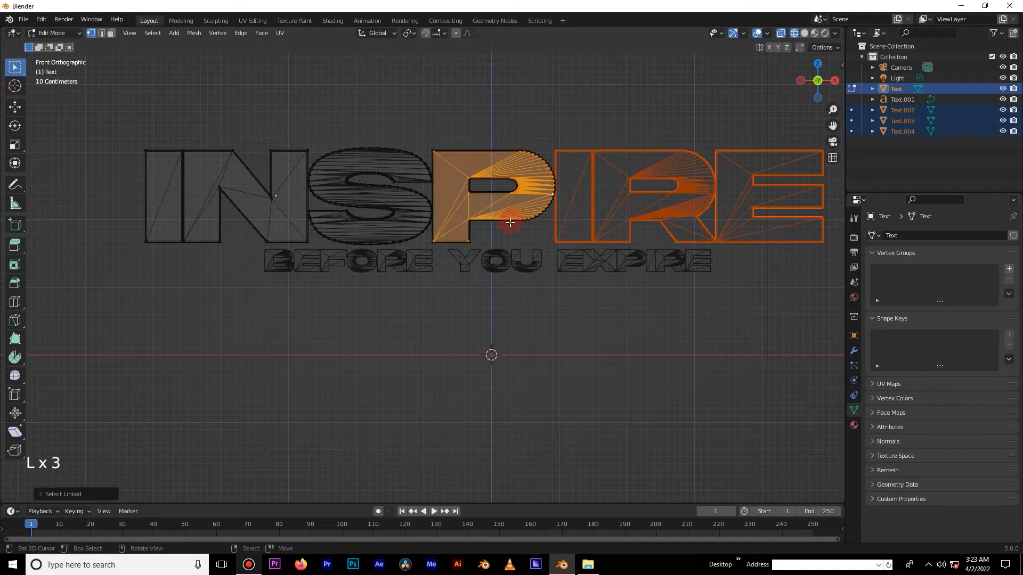
pyautogui.press('l')
pyautogui.press('l')
pyautogui.press('l')
pyautogui.press('l')
pyautogui.press('l')
pyautogui.press('g')
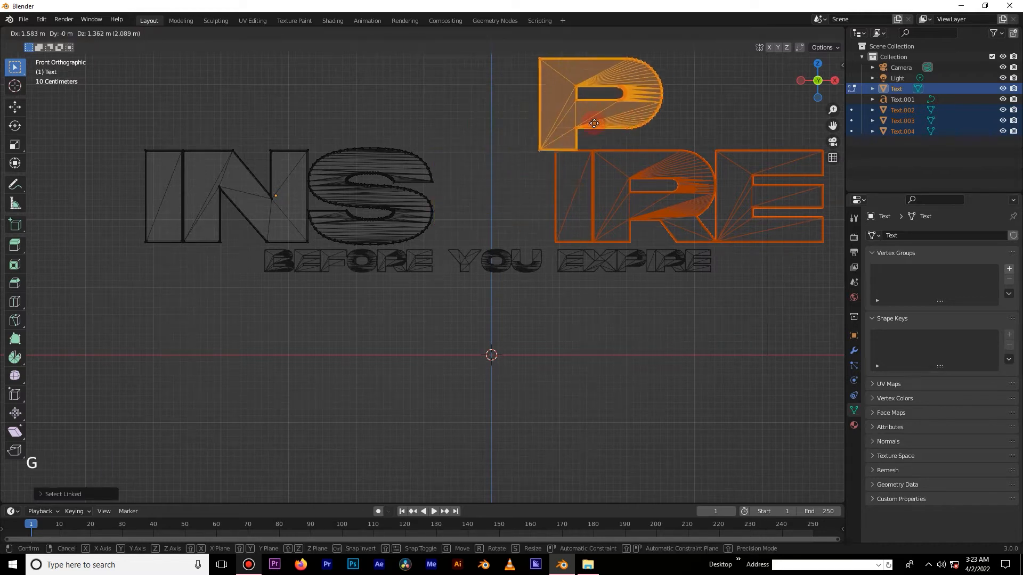
pyautogui.rightClick(593, 121)
pyautogui.press('p')
pyautogui.click(592, 121)
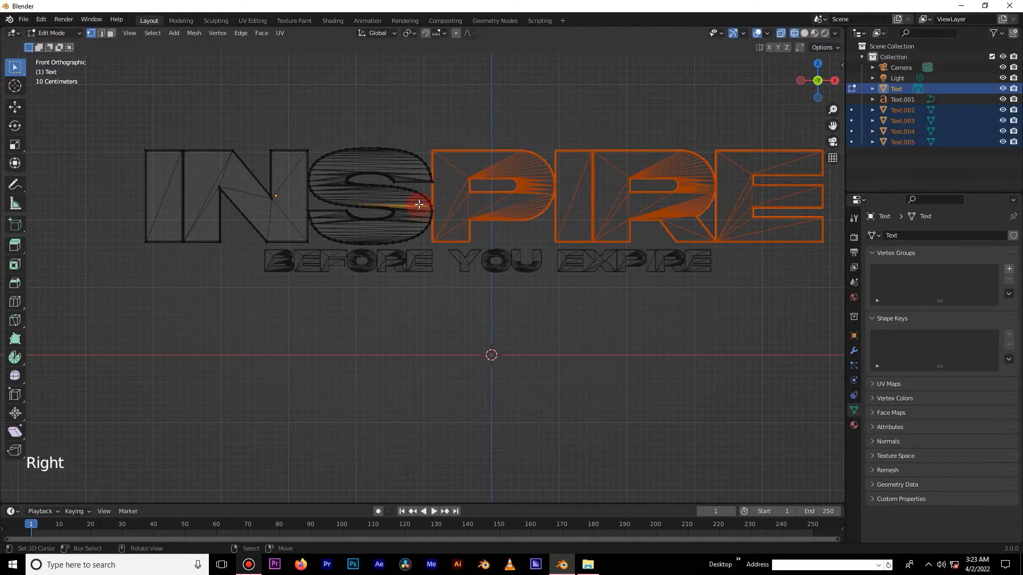
# Select all linked parts of the letter S in INSPIRE and separate them into their own object.
pyautogui.press('l')
pyautogui.press('l')
pyautogui.press('l')
pyautogui.press('l')
pyautogui.press('l')
pyautogui.press('l')
pyautogui.press('l')
pyautogui.press('g')
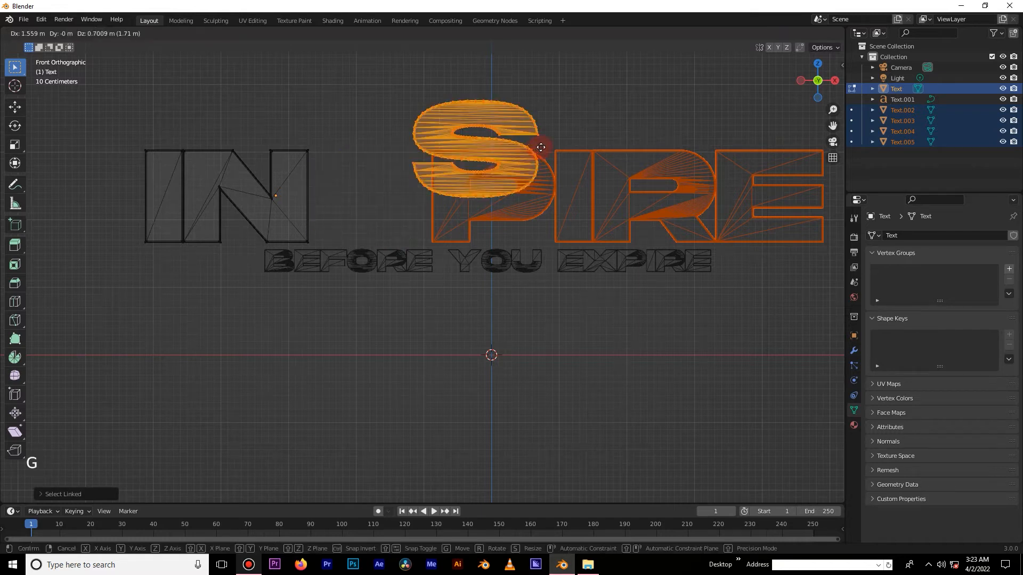
pyautogui.rightClick(543, 146)
pyautogui.press('p')
pyautogui.click(545, 147)
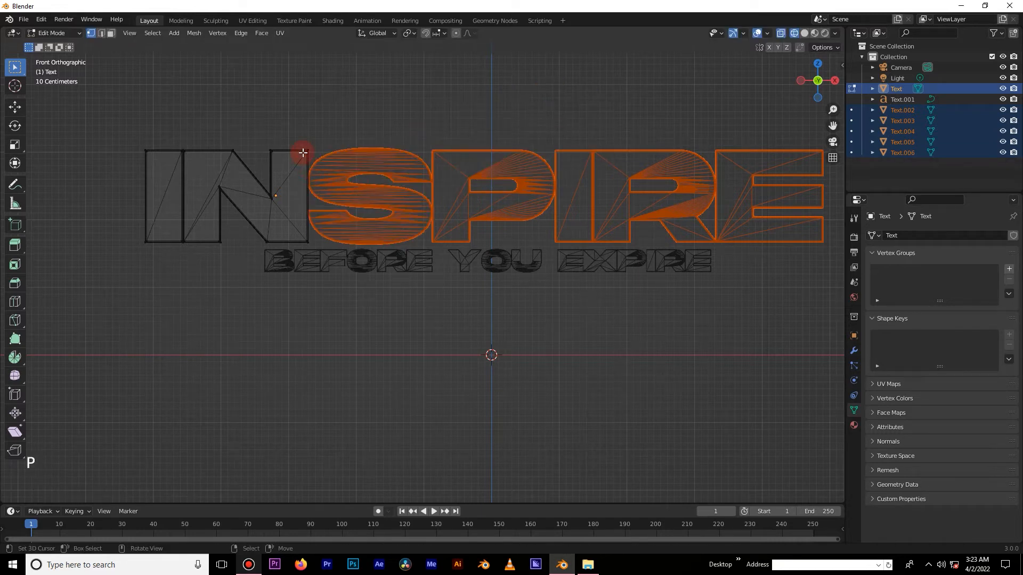
# Separate all linked parts of the letter N in INSPIRE into their own object and return to Object Mode.
pyautogui.press('l')
pyautogui.press('l')
pyautogui.press('l')
pyautogui.press('l')
pyautogui.press('l')
pyautogui.press('l')
pyautogui.press('l')
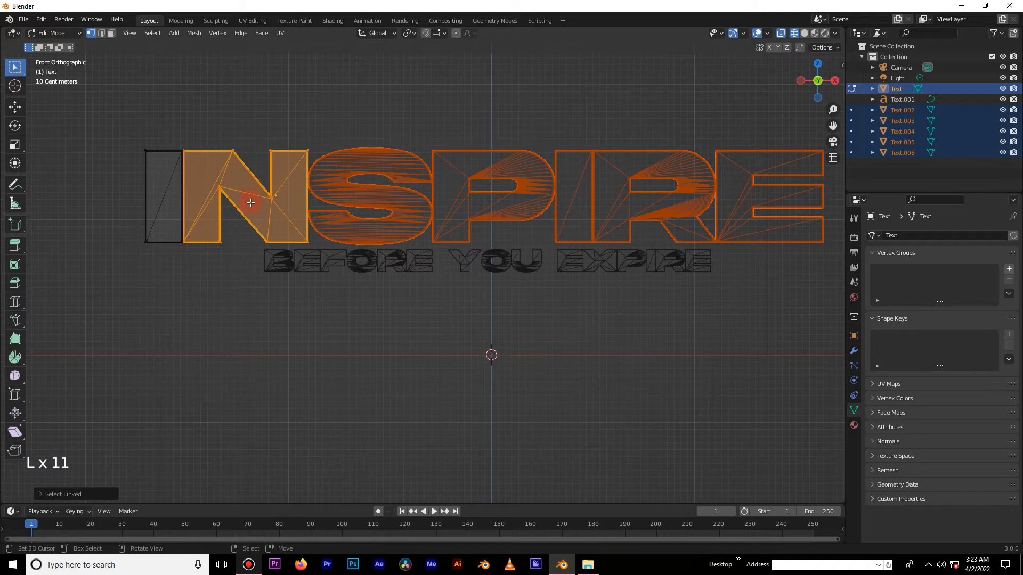
pyautogui.press('g')
pyautogui.rightClick(378, 87)
pyautogui.press('p')
pyautogui.click(377, 86)
pyautogui.press('Tab')
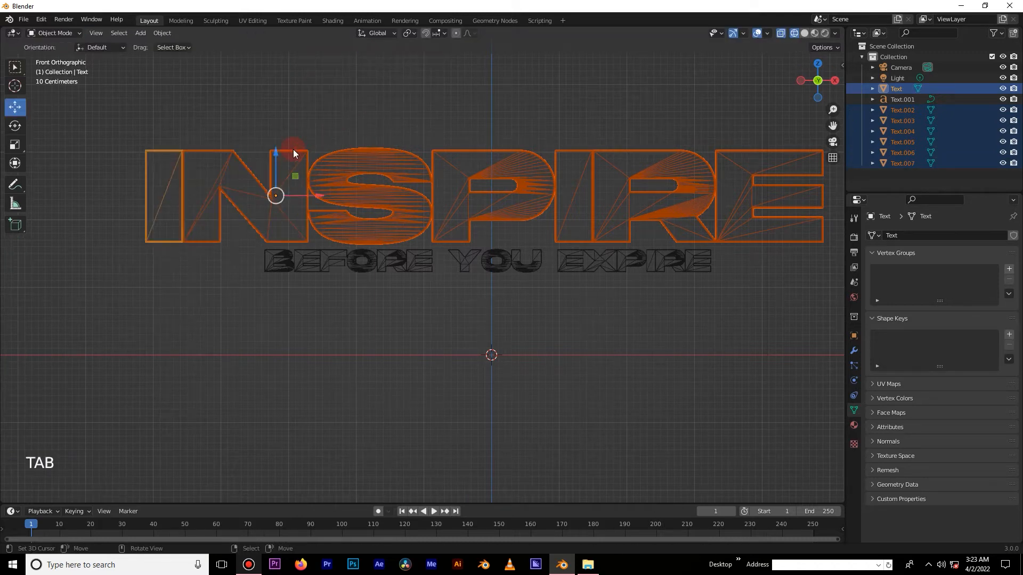
# Set the origin of every separated INSPIRE letter to the centre of its own geometry.
pyautogui.rightClick(294, 149)
pyautogui.press('KP_7')
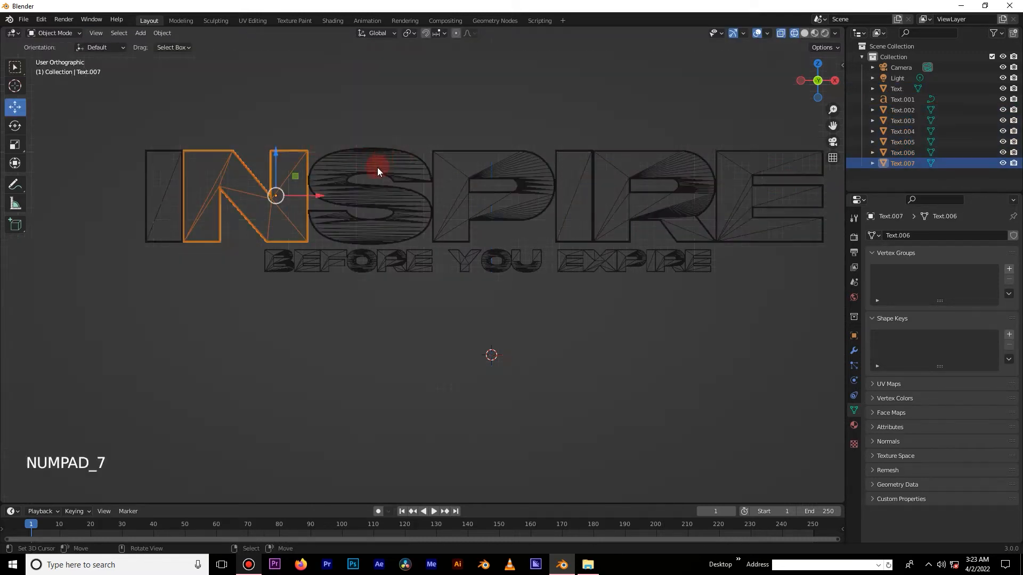
pyautogui.rightClick(351, 248)
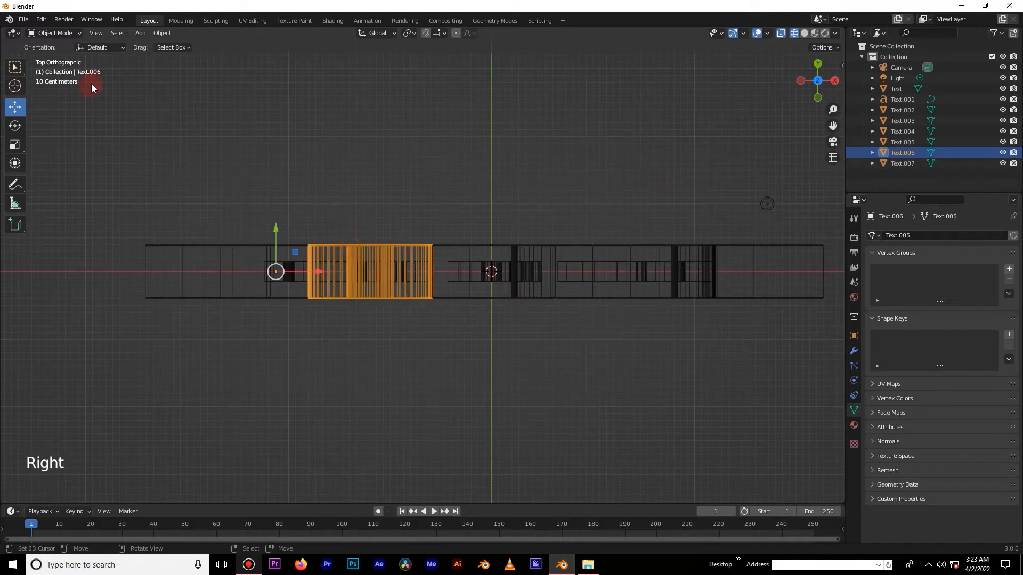
pyautogui.click(169, 33)
pyautogui.press('KP_1')
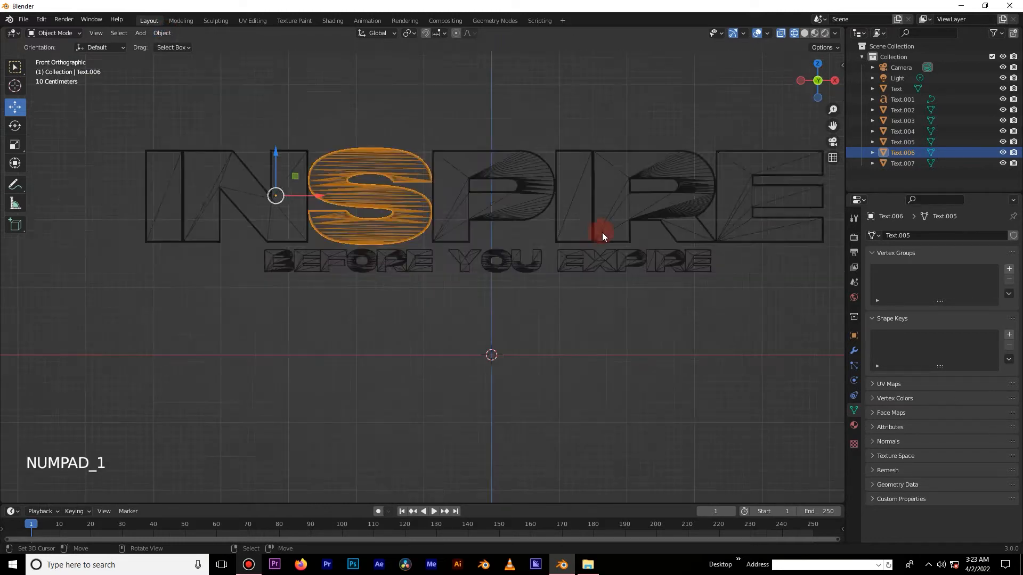
pyautogui.press('b')
pyautogui.moveTo(729, 200); pyautogui.dragTo(242, 217)
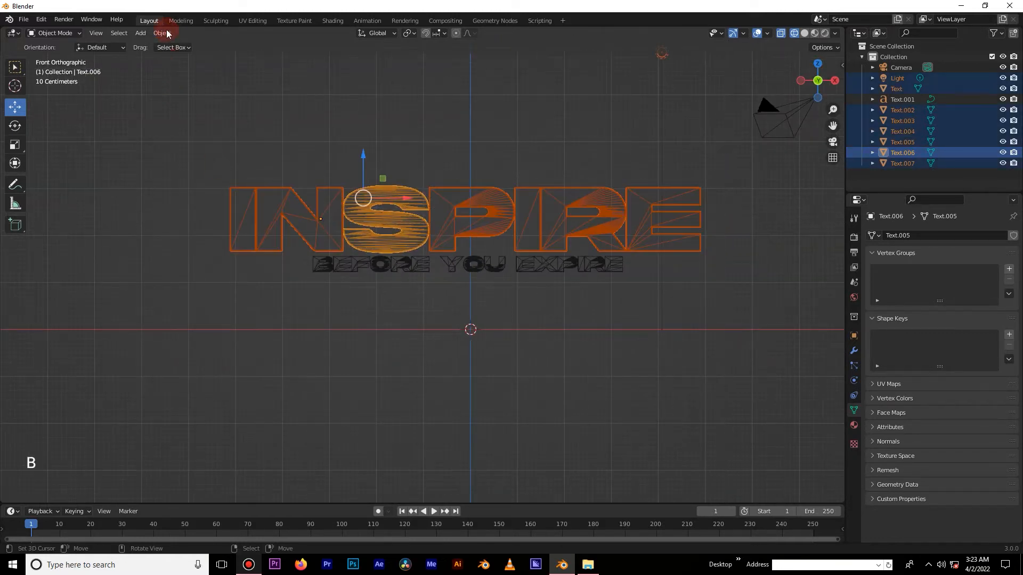
pyautogui.click(162, 33)
pyautogui.moveTo(179, 56)
pyautogui.click(276, 64)
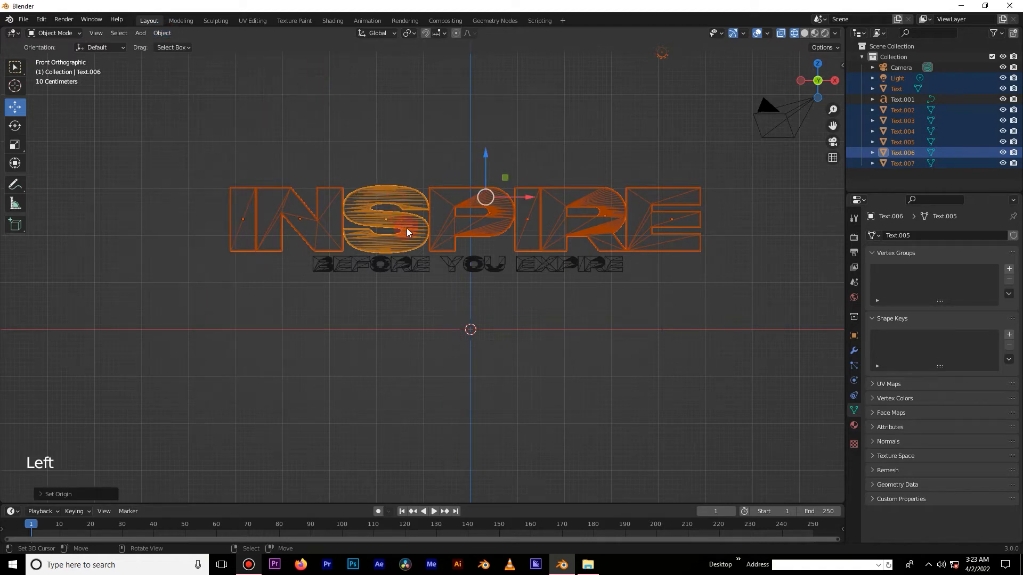
# In top view, try moving the letters S and P back along Y and rotating the P slightly.
pyautogui.press('KP_7')
pyautogui.rightClick(386, 254)
pyautogui.click(387, 227)
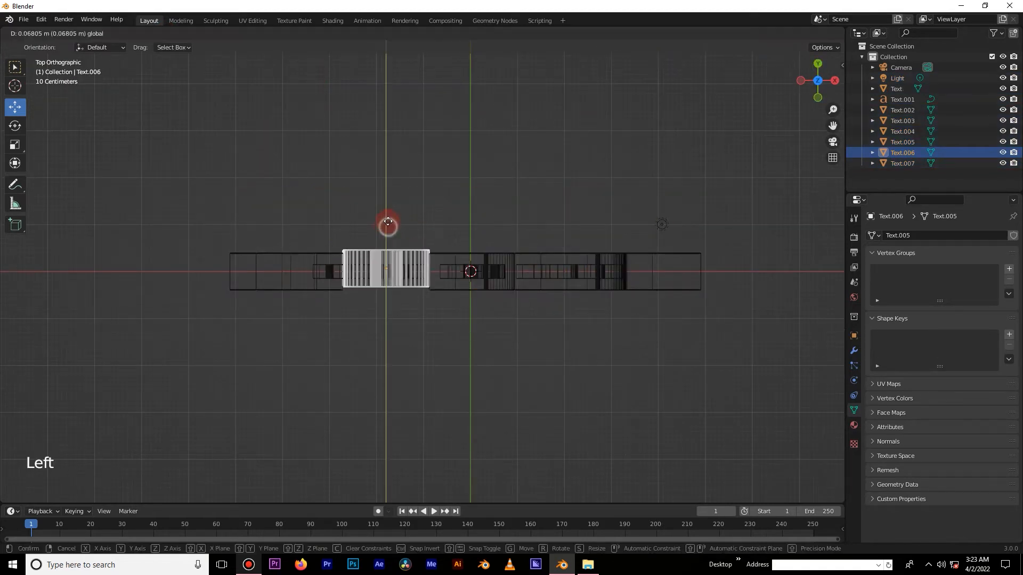
pyautogui.rightClick(455, 254)
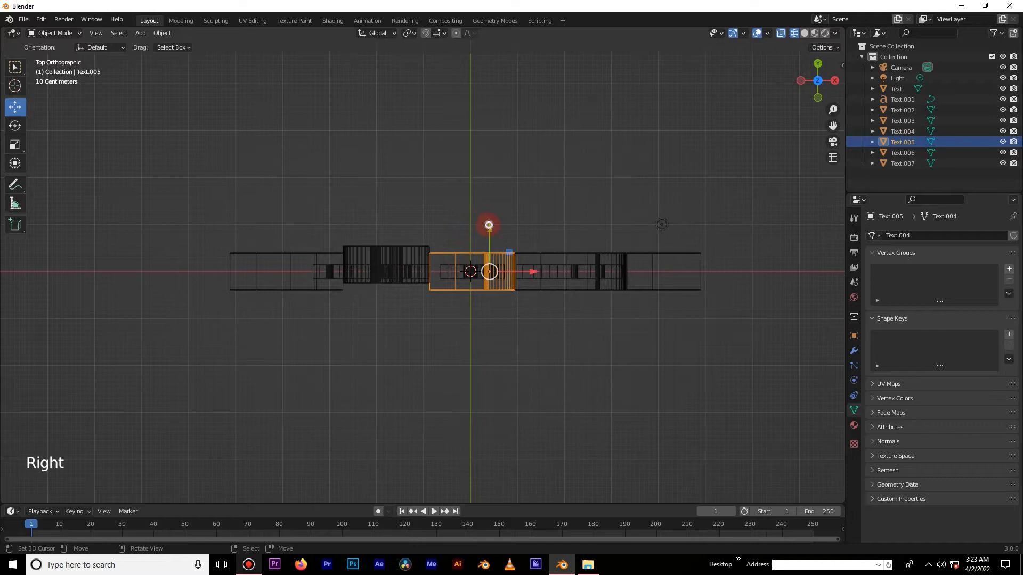
pyautogui.moveTo(488, 225); pyautogui.dragTo(486, 217)
pyautogui.press('r')
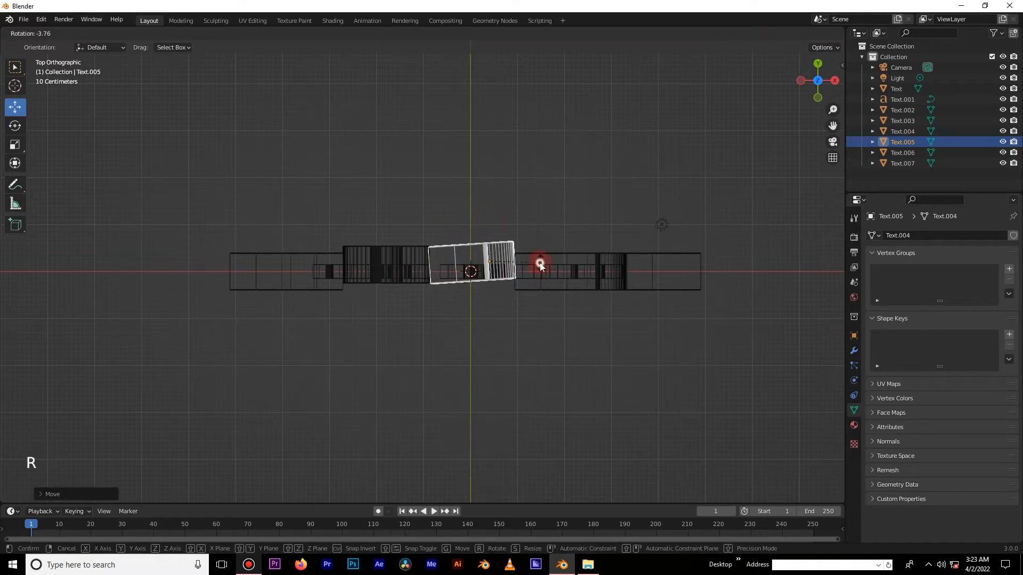
pyautogui.click(540, 265)
# Try moving the letter R back along Y and rotating the letter E slightly in top view.
pyautogui.rightClick(570, 262)
pyautogui.moveTo(599, 228); pyautogui.dragTo(605, 226)
pyautogui.rightClick(708, 280)
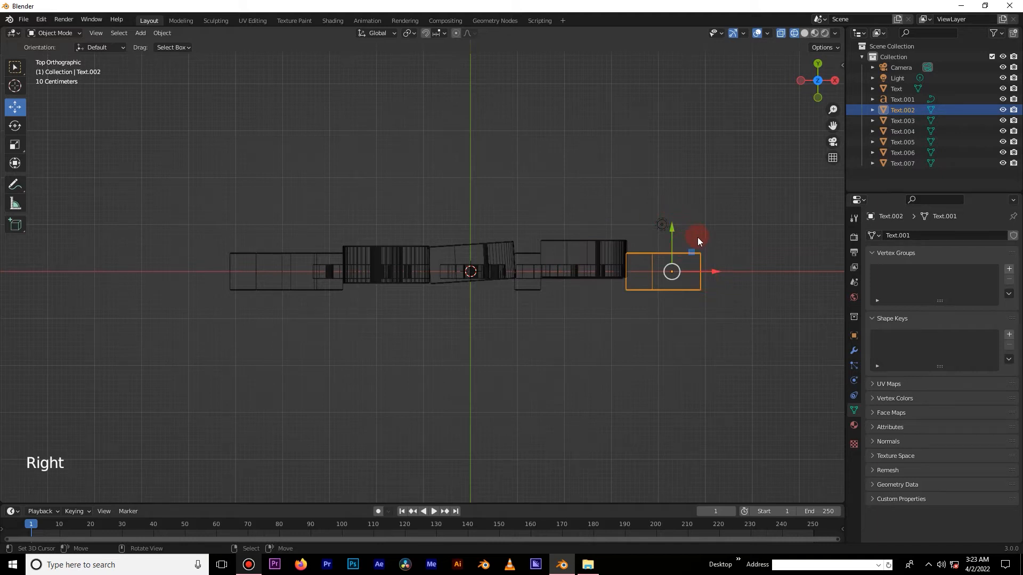
pyautogui.press('r')
pyautogui.click(520, 245)
# Show the scene in Solid shading and inspect the staggered INSPIRE letters from an angle.
pyautogui.press('KP_1')
pyautogui.press('z')
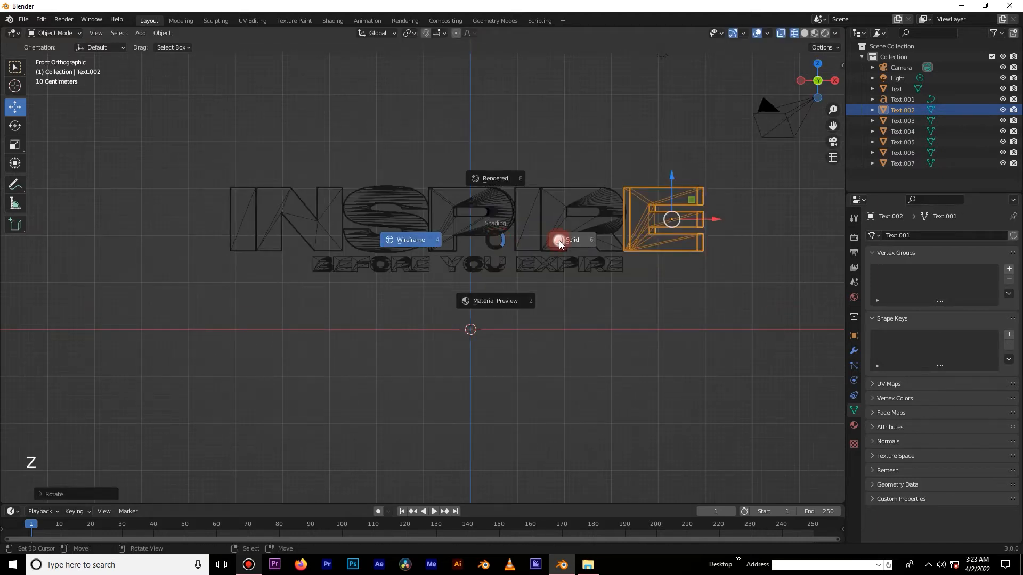
pyautogui.click(560, 241)
pyautogui.moveTo(550, 239)
pyautogui.mouseDown(button='middle')
pyautogui.moveTo(511, 254)
pyautogui.moveTo(725, 257)
pyautogui.mouseUp(button='middle')
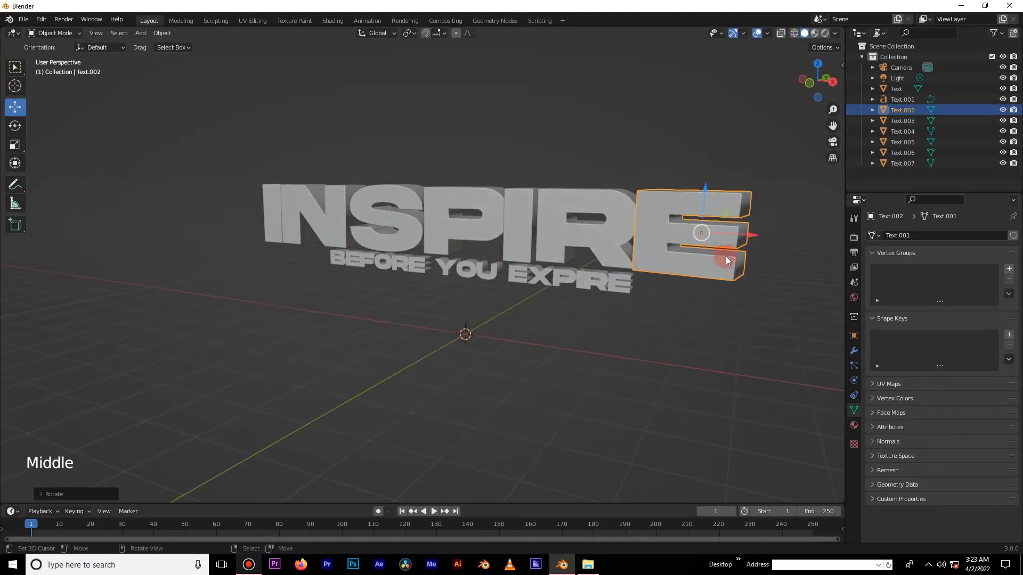
# Undo the trial moves and rotations of the INSPIRE letters.
pyautogui.hotkey('ctrl', 'z')
pyautogui.press('KP_7')
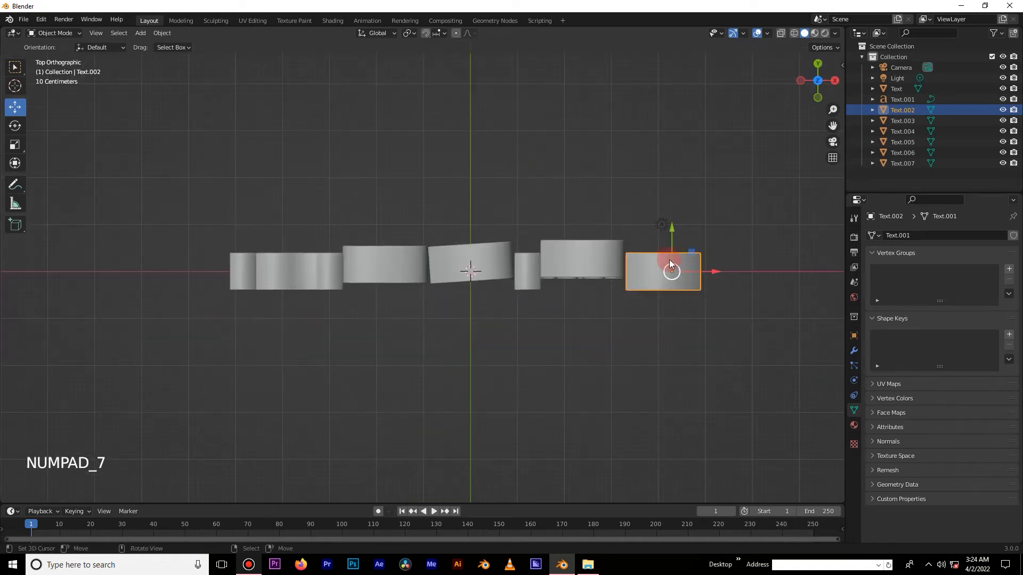
pyautogui.hotkey('ctrl', 'z')
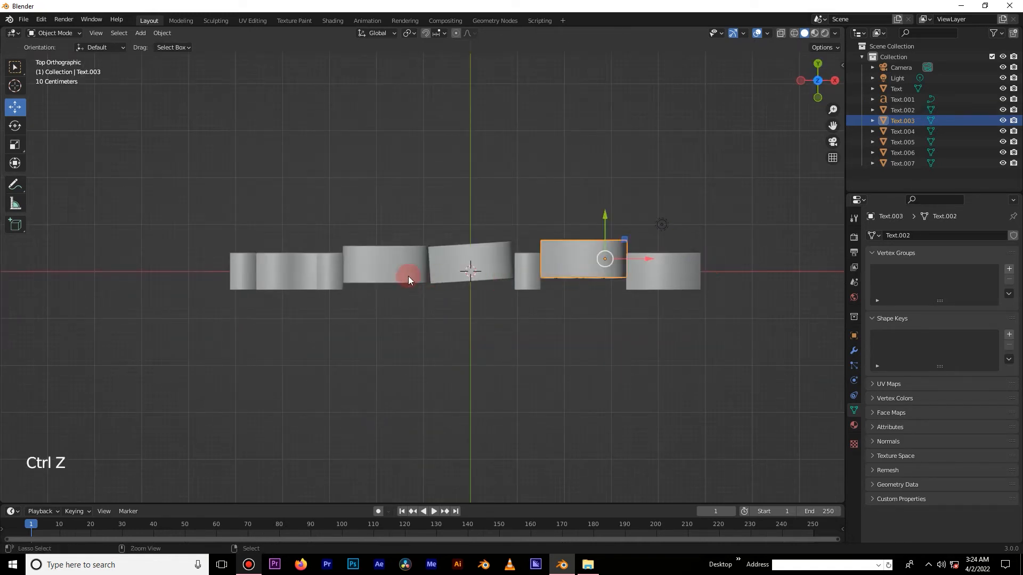
pyautogui.hotkey('ctrl', 'z')
pyautogui.rightClick(411, 267)
pyautogui.hotkey('ctrl', 'z')
pyautogui.hotkey('ctrl', 'z')
pyautogui.hotkey('ctrl', 'z')
pyautogui.hotkey('ctrl', 'z')
pyautogui.hotkey('ctrl', 'z')
pyautogui.hotkey('ctrl', 'z')
pyautogui.hotkey('ctrl', 'z')
pyautogui.hotkey('ctrl', 'z')
pyautogui.hotkey('ctrl', 'z')
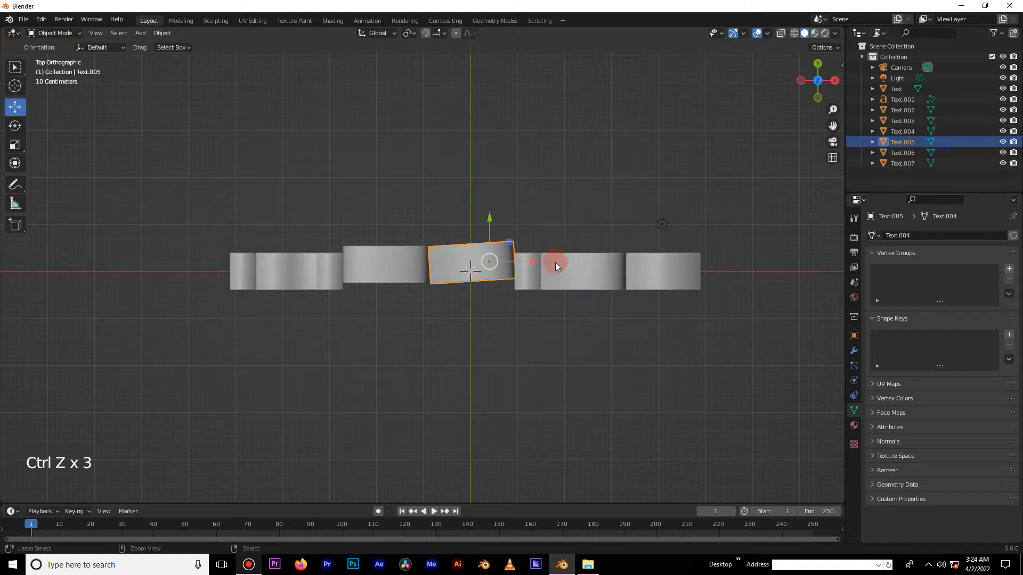
# Move the letter S slightly back along Y and push the letter P back farther than the S.
pyautogui.moveTo(388, 232); pyautogui.dragTo(389, 223)
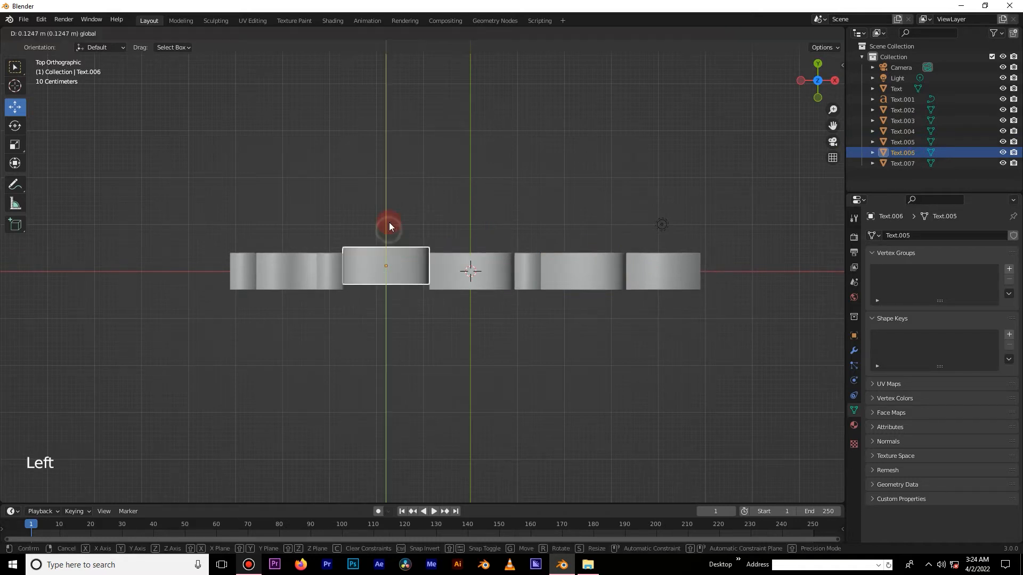
pyautogui.rightClick(451, 276)
pyautogui.moveTo(489, 228); pyautogui.dragTo(490, 210)
pyautogui.rightClick(532, 254)
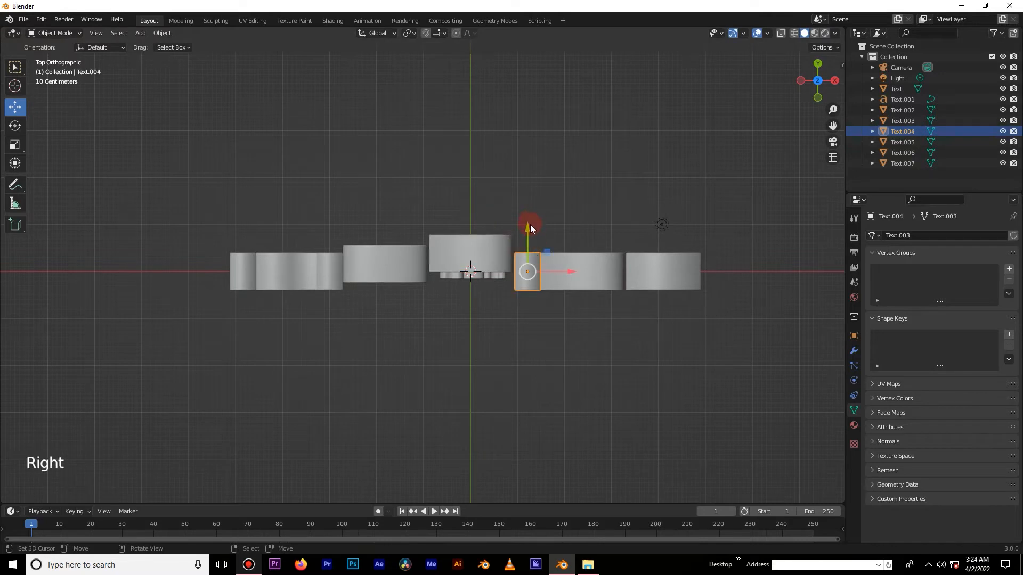
# Move the letter R back along Y with a slight counter-clockwise rotation, and nudge the letter E along Y.
pyautogui.rightClick(577, 272)
pyautogui.moveTo(611, 228); pyautogui.dragTo(608, 219)
pyautogui.press('r')
pyautogui.click(686, 270)
pyautogui.rightClick(687, 272)
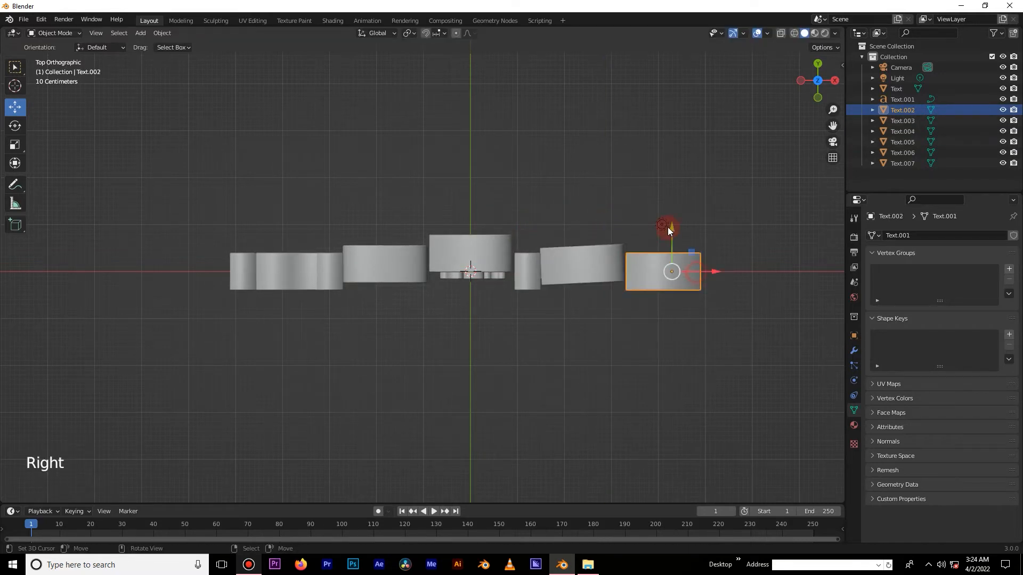
pyautogui.moveTo(673, 227); pyautogui.dragTo(673, 230)
# Align the scene camera to a near-frontal view of both text lines.
pyautogui.press('KP_1')
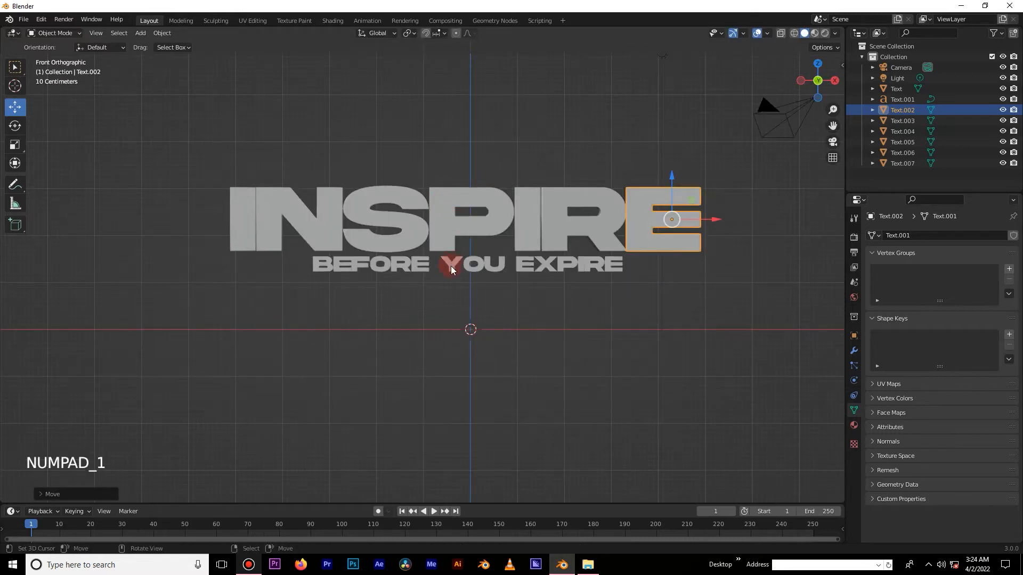
pyautogui.rightClick(505, 266)
pyautogui.keyDown('shift'); pyautogui.moveTo(521, 251); pyautogui.dragTo(479, 272, button='middle'); pyautogui.keyUp('shift')
pyautogui.press('ctrl+alt+KP_0')
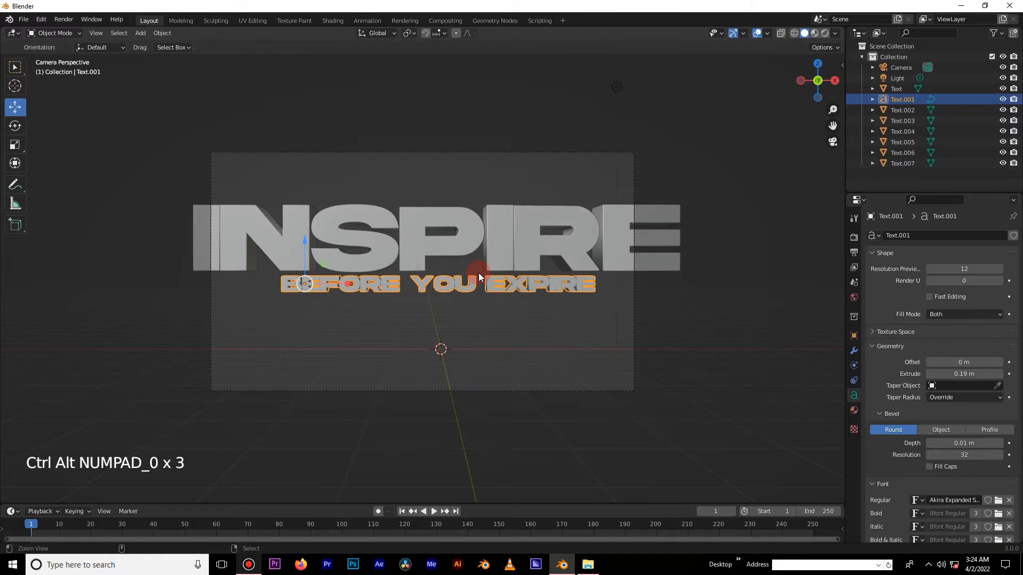
pyautogui.keyDown('ctrl'); pyautogui.moveTo(577, 273); pyautogui.dragTo(582, 247, button='middle'); pyautogui.keyUp('ctrl')
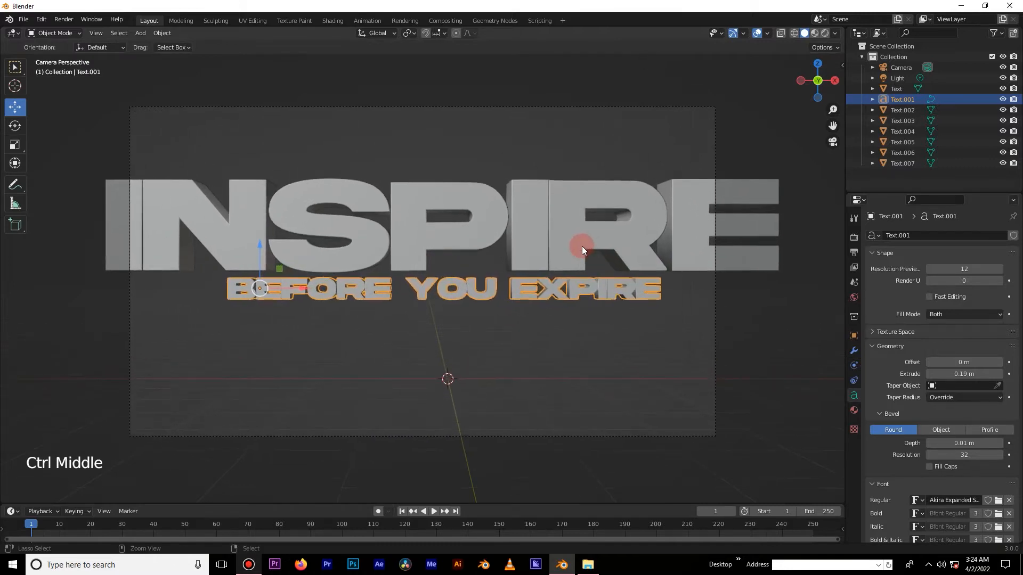
# Lock the camera to the view and pull it back until all of INSPIRE fits inside the frame.
pyautogui.press('n')
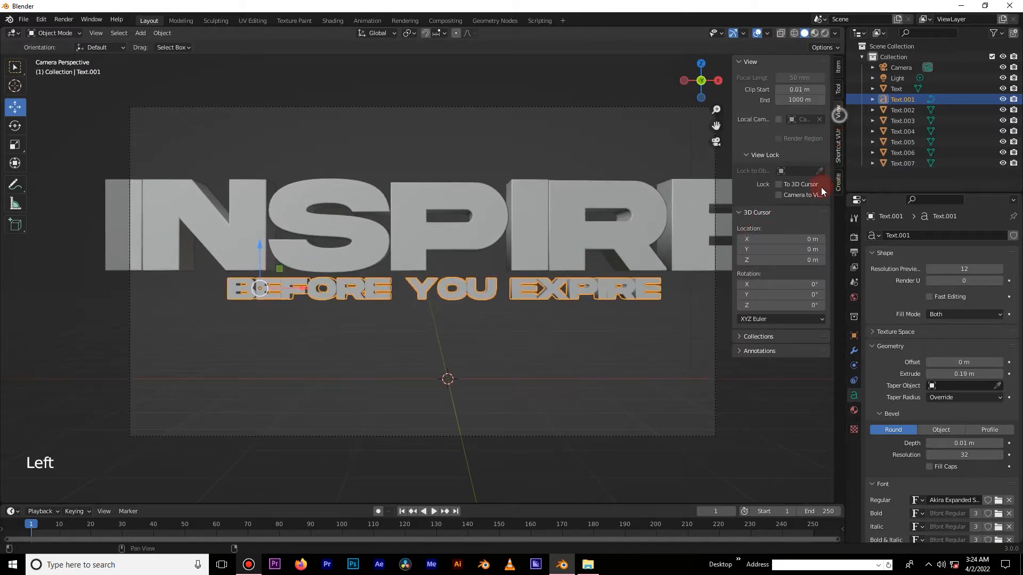
pyautogui.press('n')
pyautogui.moveTo(481, 245)
pyautogui.keyDown('ctrl'); pyautogui.mouseDown(button='middle')
pyautogui.moveTo(478, 268)
pyautogui.moveTo(499, 266)
pyautogui.mouseUp(button='middle'); pyautogui.keyUp('ctrl')
# Use Rendered shading and move the point light along Y to the front of the text, above the first letter.
pyautogui.press('z')
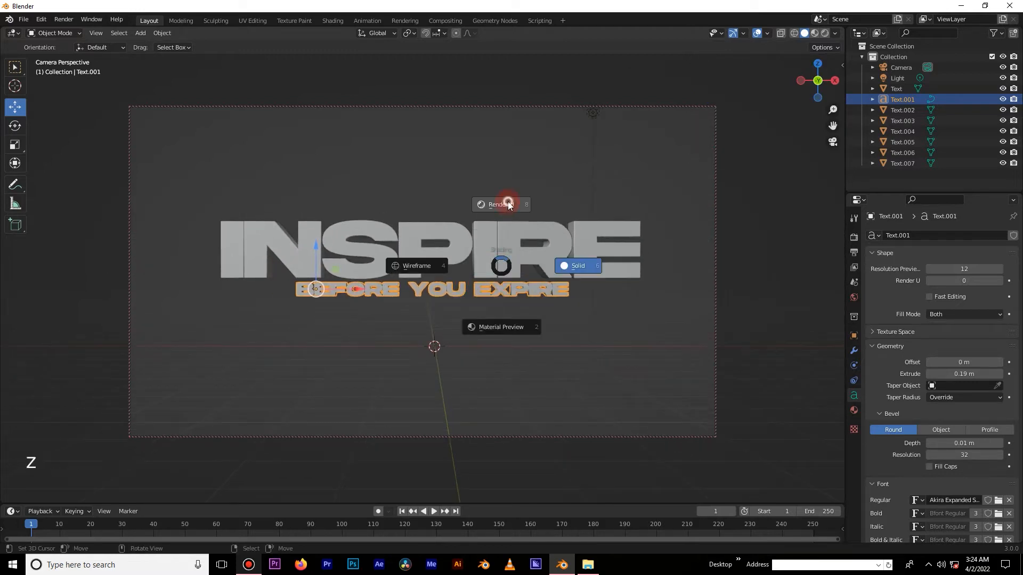
pyautogui.click(595, 115)
pyautogui.rightClick(594, 114)
pyautogui.press('g')
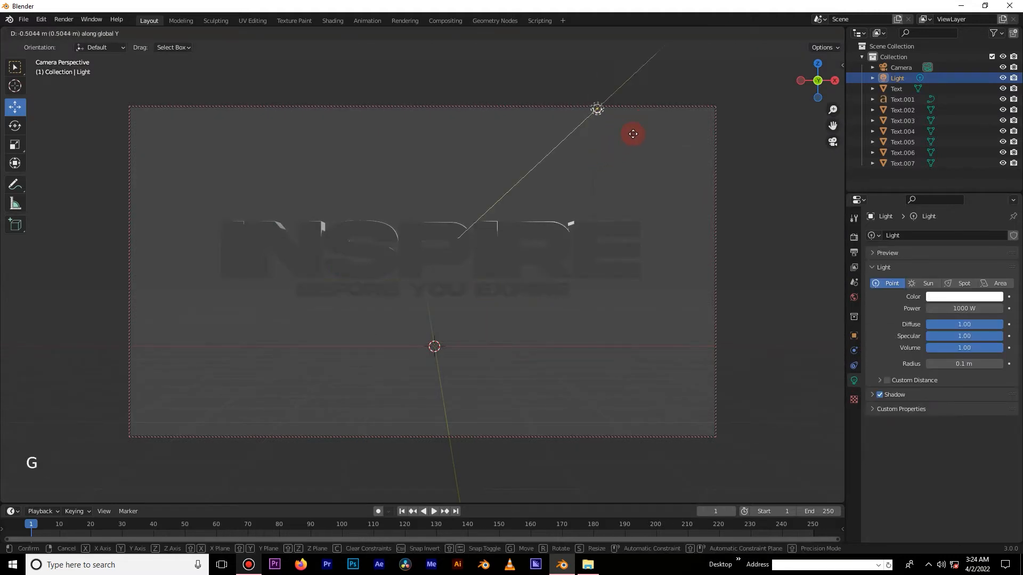
pyautogui.click(652, 117)
pyautogui.press('g')
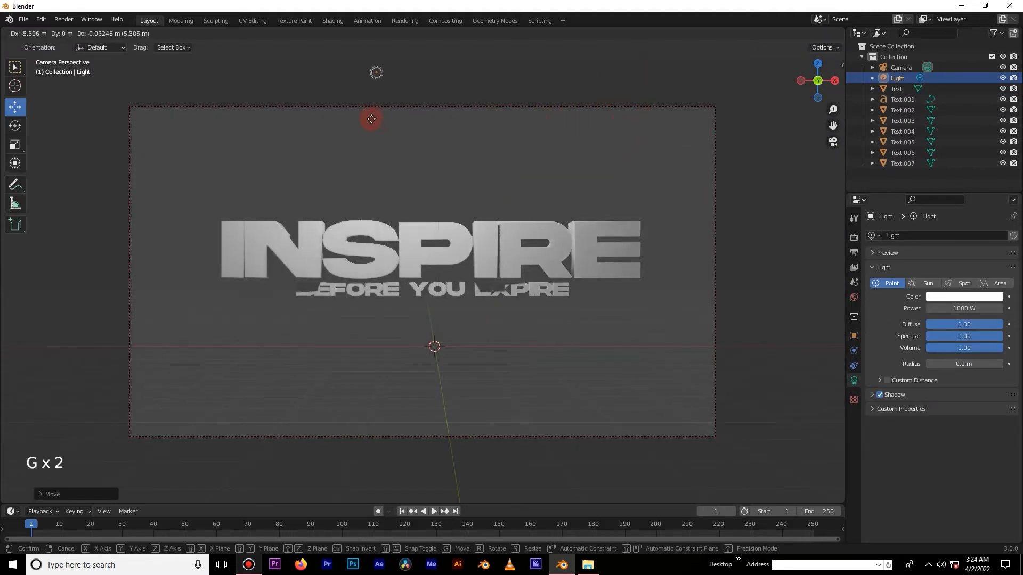
pyautogui.click(222, 114)
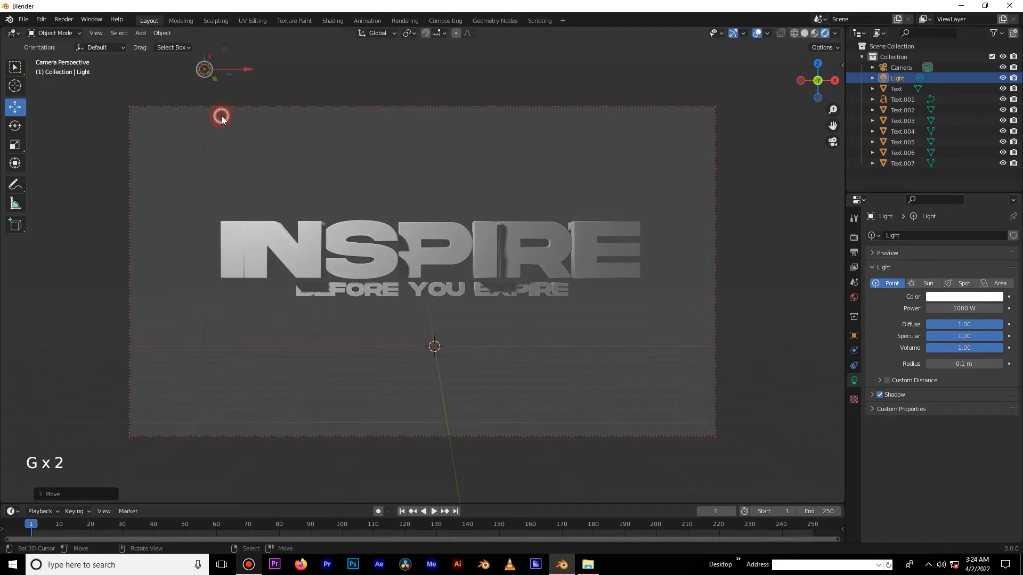
# Set the point light's radius to 2 m and place a duplicate of it below the right end of the text.
pyautogui.moveTo(961, 363); pyautogui.dragTo(975, 363)
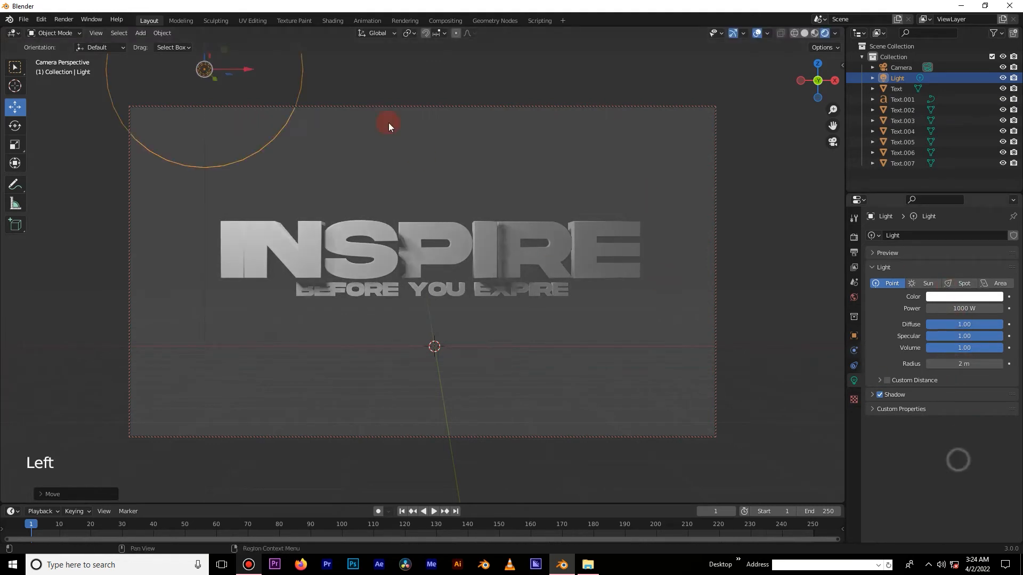
pyautogui.hotkey('shift', 'd')
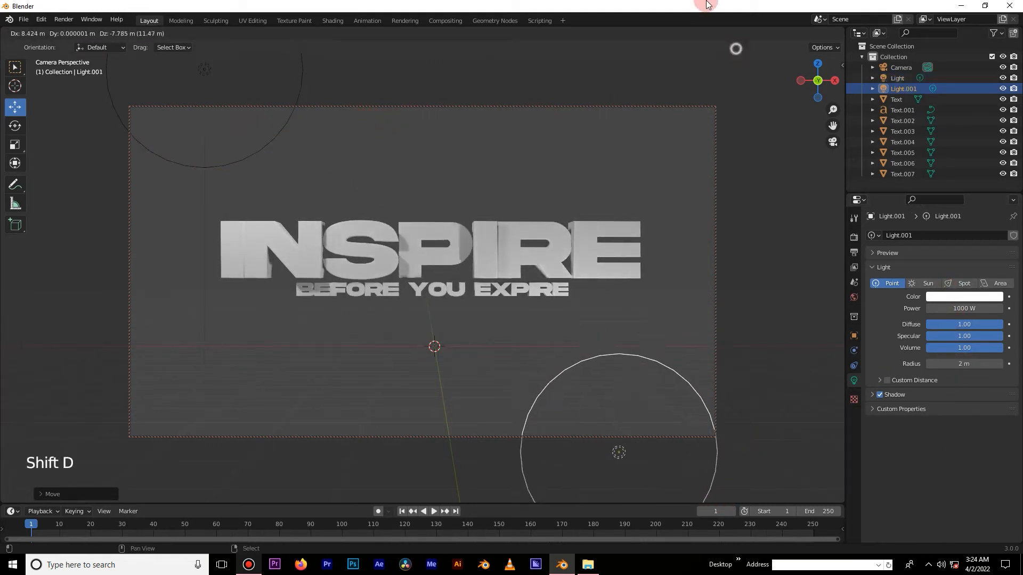
pyautogui.click(606, 222)
# Give the letter E a new material with Metallic 1.000 and Roughness 0.185.
pyautogui.rightClick(588, 256)
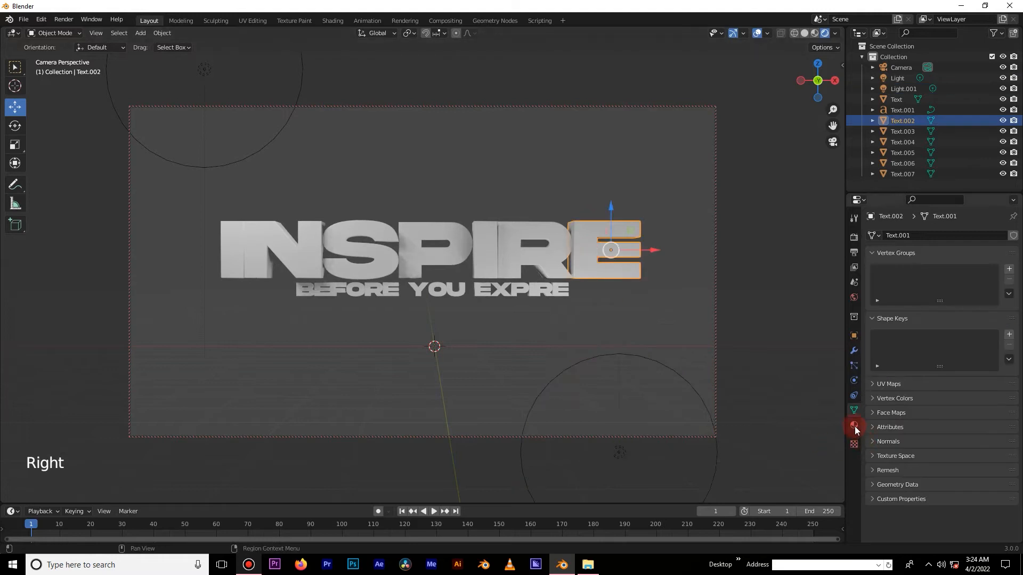
pyautogui.click(854, 425)
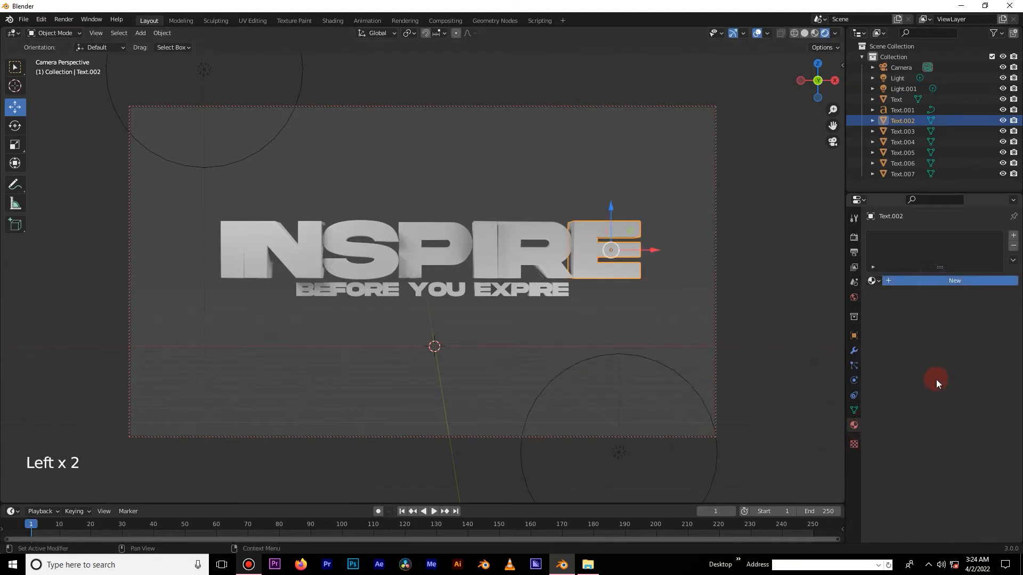
pyautogui.moveTo(951, 495); pyautogui.dragTo(1004, 495)
pyautogui.moveTo(971, 535); pyautogui.dragTo(959, 537)
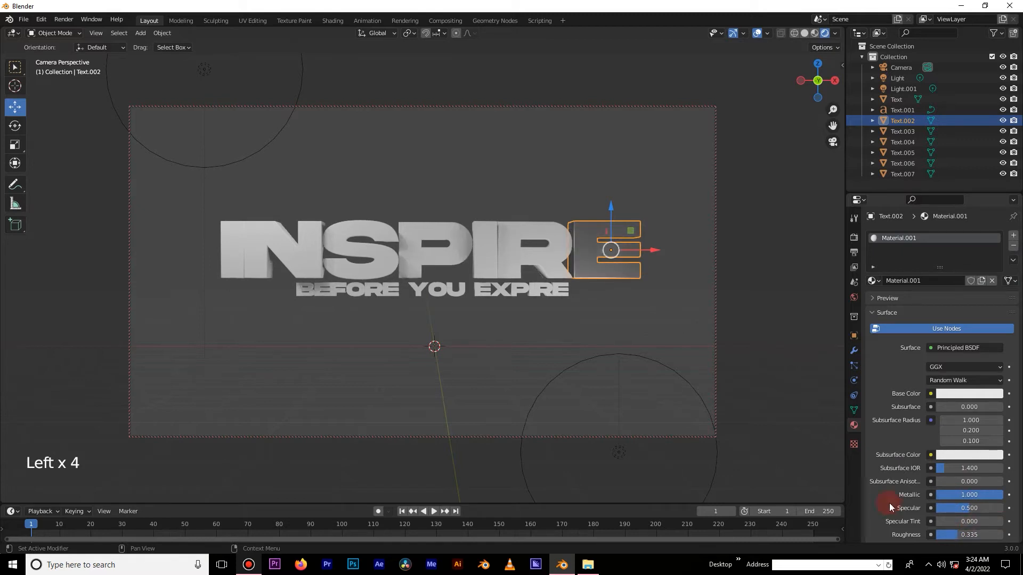
pyautogui.scroll(-2, 890, 502)
pyautogui.moveTo(959, 492); pyautogui.dragTo(948, 491)
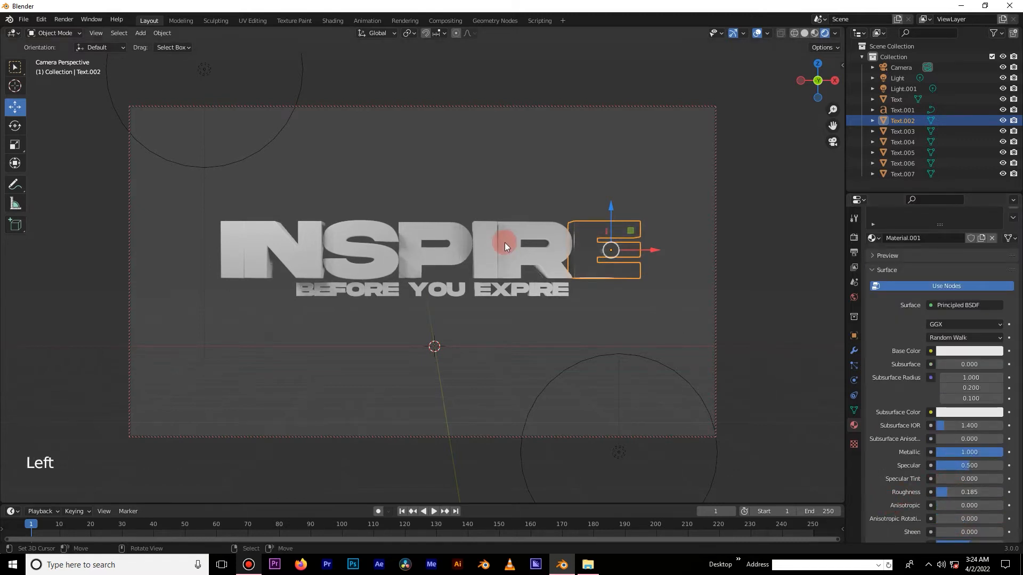
# Link the letter E's metallic material to all the other INSPIRE letters.
pyautogui.rightClick(508, 242)
pyautogui.press('b')
pyautogui.moveTo(531, 221); pyautogui.dragTo(254, 245)
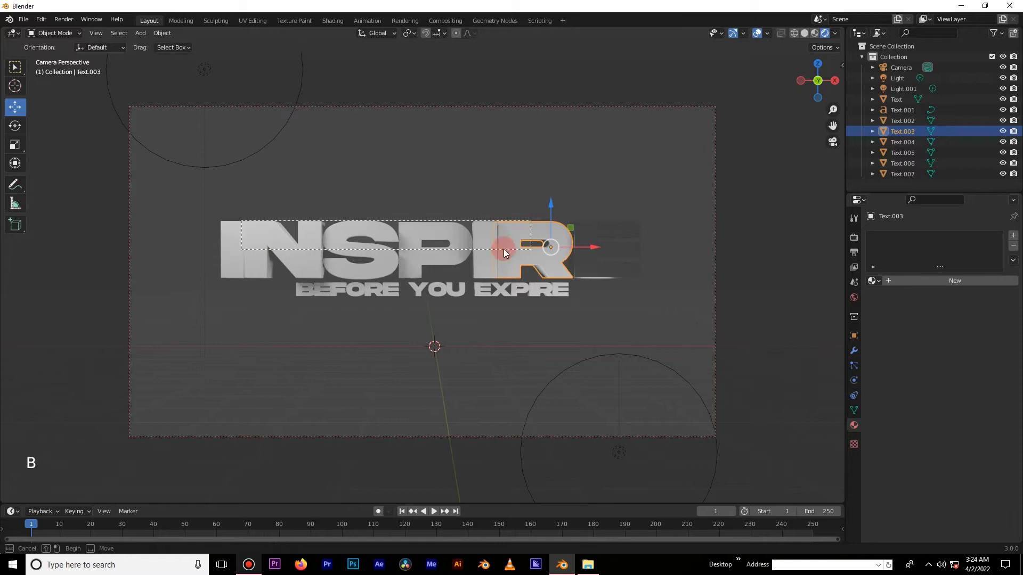
pyautogui.keyDown('shift'); pyautogui.rightClick(589, 239); pyautogui.keyUp('shift')
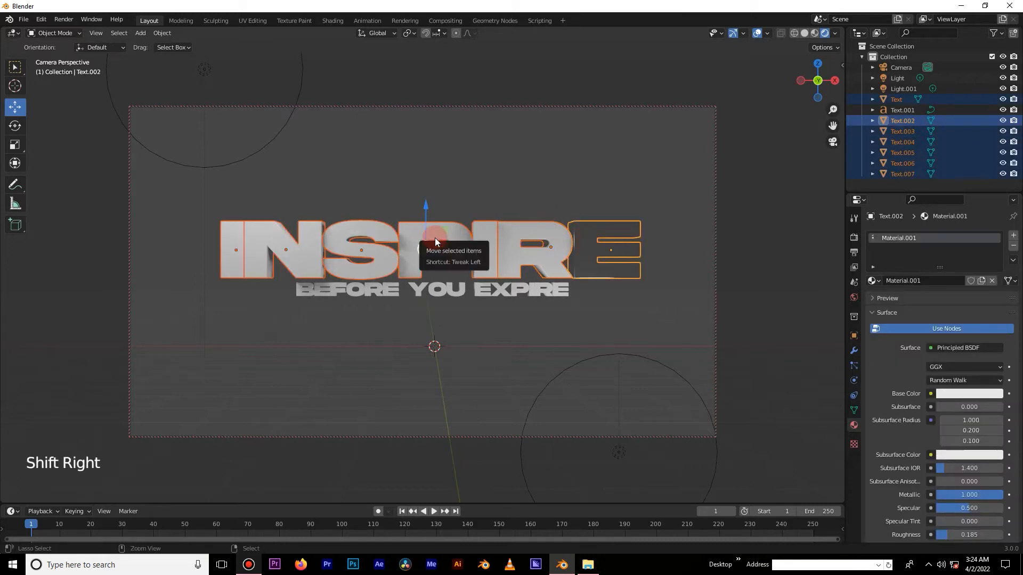
pyautogui.hotkey('ctrl', 'l')
pyautogui.click(418, 263)
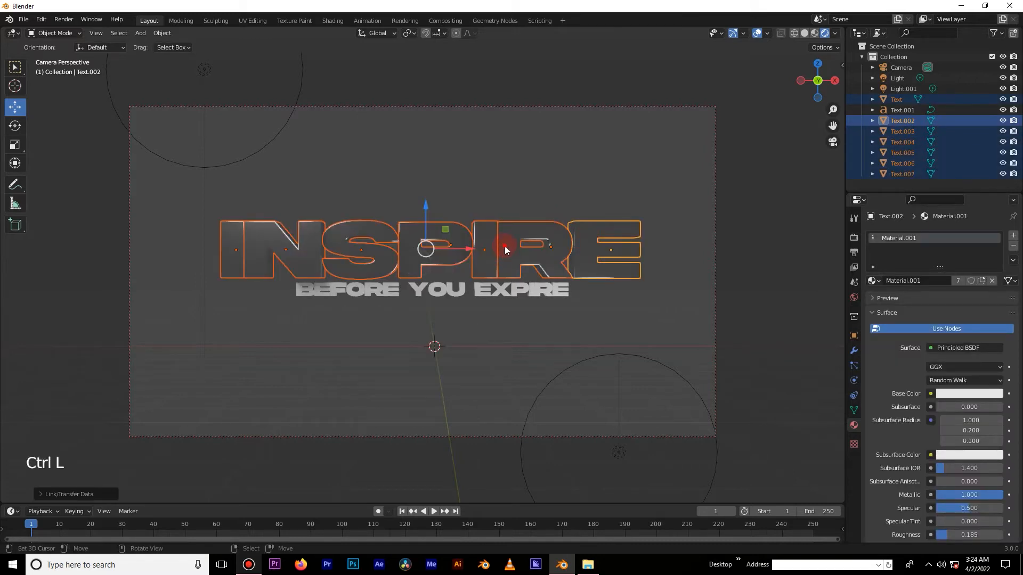
# Assign Material.001 to the BEFORE YOU EXPIRE line and move it forward along Y in front of INSPIRE.
pyautogui.rightClick(504, 245)
pyautogui.rightClick(508, 290)
pyautogui.click(874, 281)
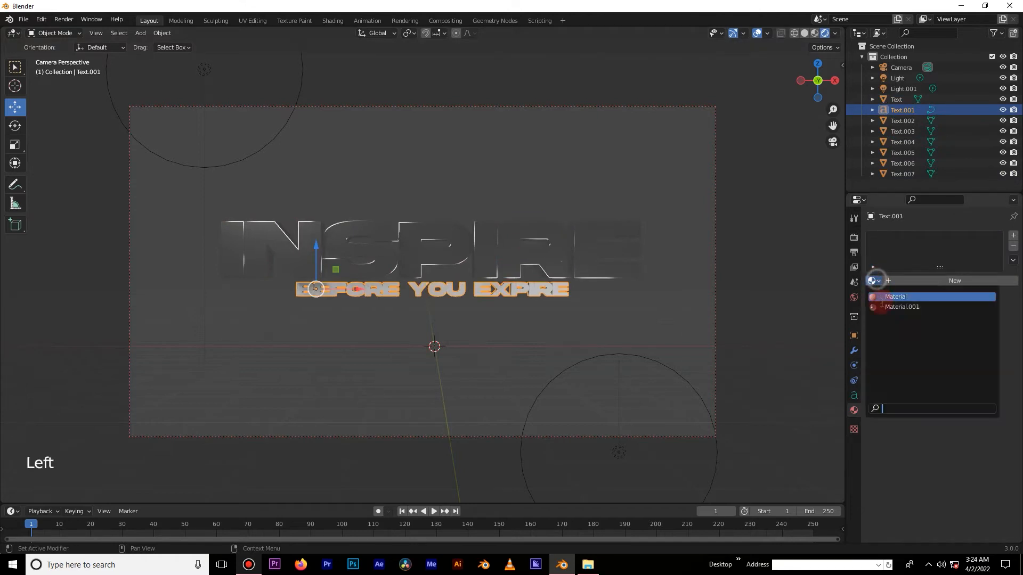
pyautogui.click(906, 306)
pyautogui.press('g')
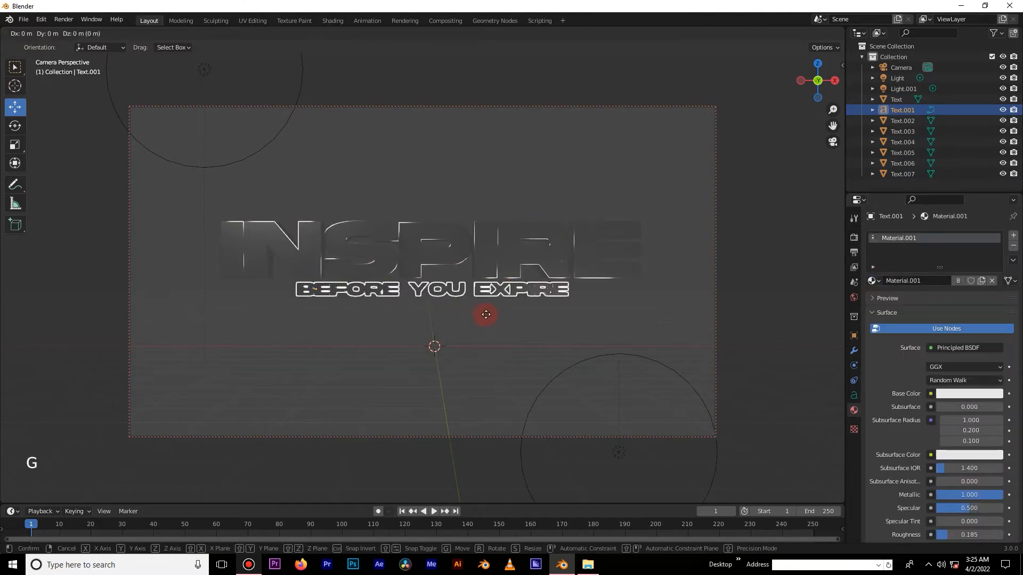
pyautogui.press('y')
pyautogui.rightClick(468, 187)
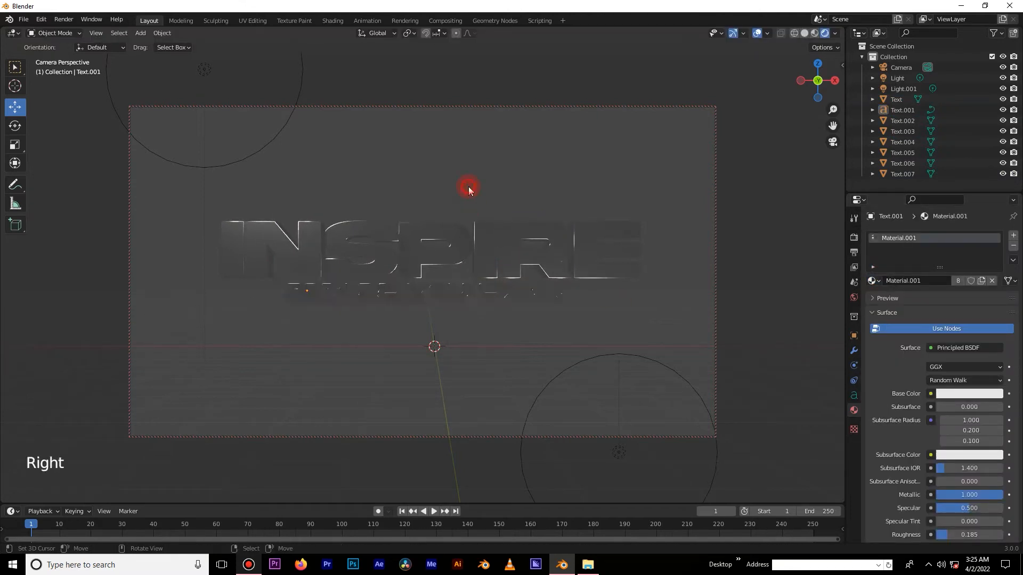
# Reposition the lower point light below the right end of the text, slightly closer to the camera.
pyautogui.click(574, 367)
pyautogui.press('g')
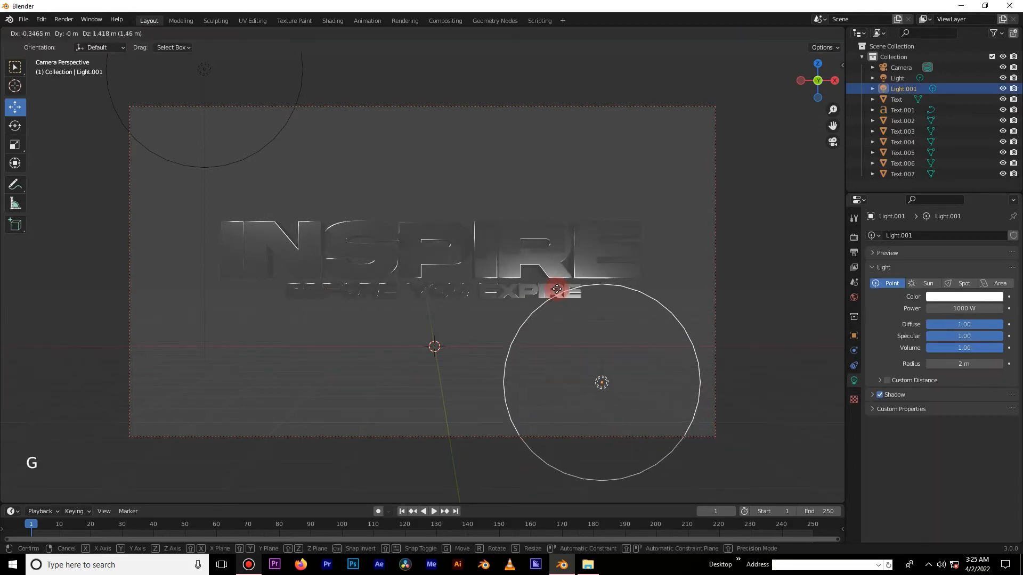
pyautogui.click(520, 251)
pyautogui.press('g')
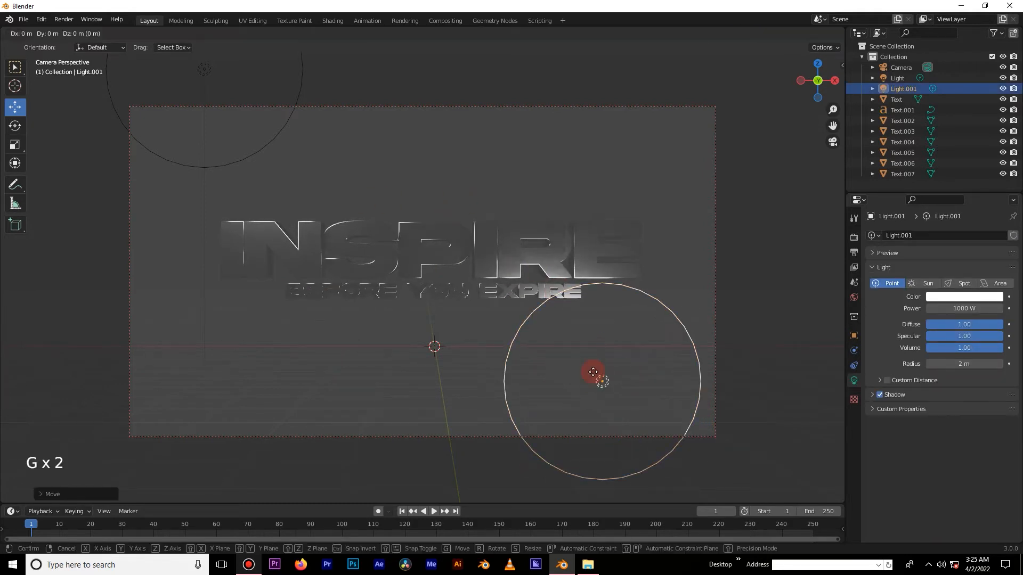
pyautogui.click(699, 348)
pyautogui.press('g')
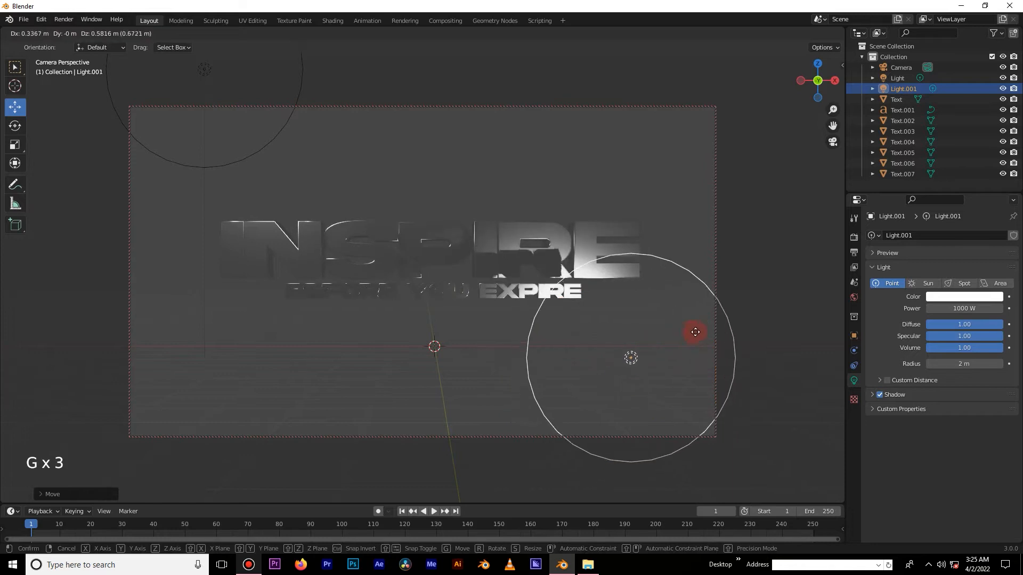
pyautogui.click(707, 334)
pyautogui.press('g')
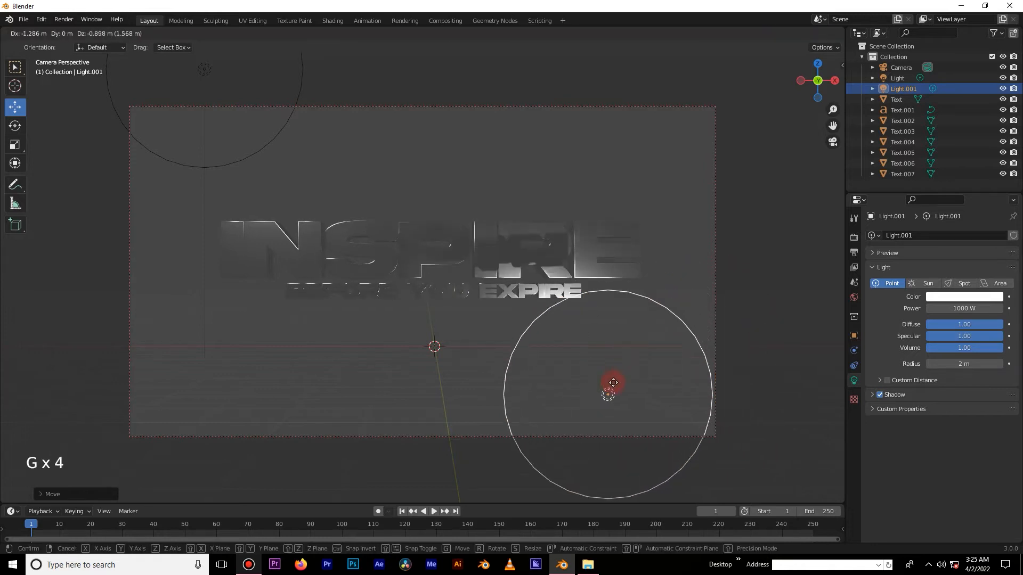
pyautogui.click(612, 387)
# Move the first point light down and inward so it sits closer above the letters I and N.
pyautogui.rightClick(261, 158)
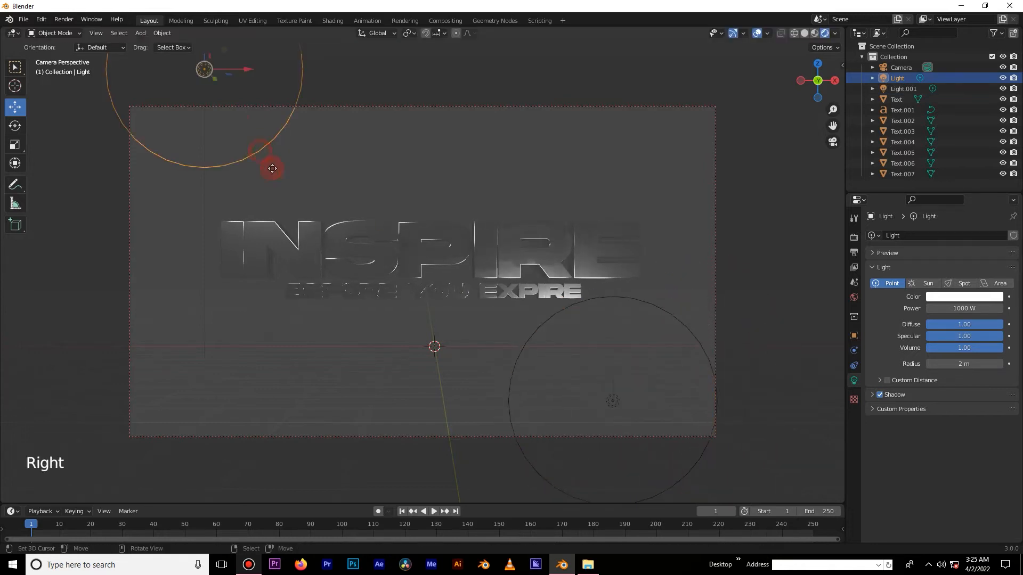
pyautogui.press('g')
pyautogui.click(287, 208)
# Duplicate the upper point light, place the copy above the middle of INSPIRE and pull it along Y toward the camera.
pyautogui.hotkey('shift', 'd')
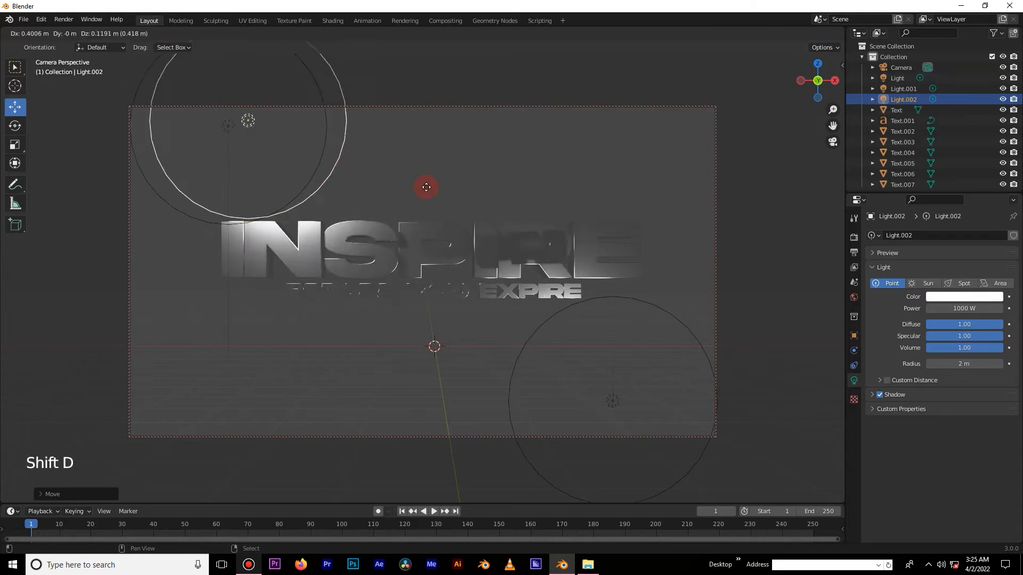
pyautogui.click(471, 198)
pyautogui.press('g')
pyautogui.press('y')
pyautogui.click(436, 126)
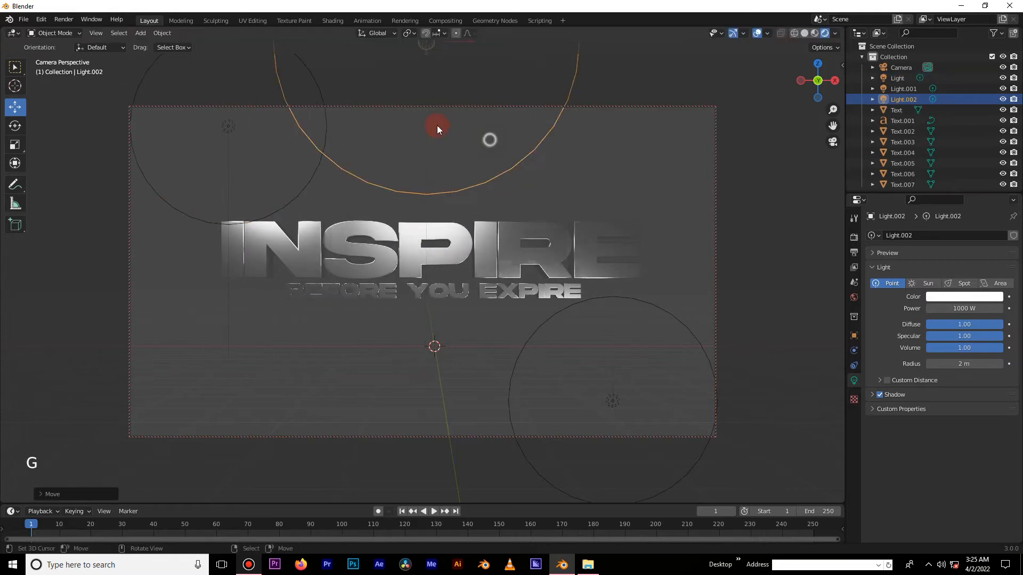
# Make two more copies of the middle light, one below the text and one beyond its right end.
pyautogui.hotkey('shift', 'd')
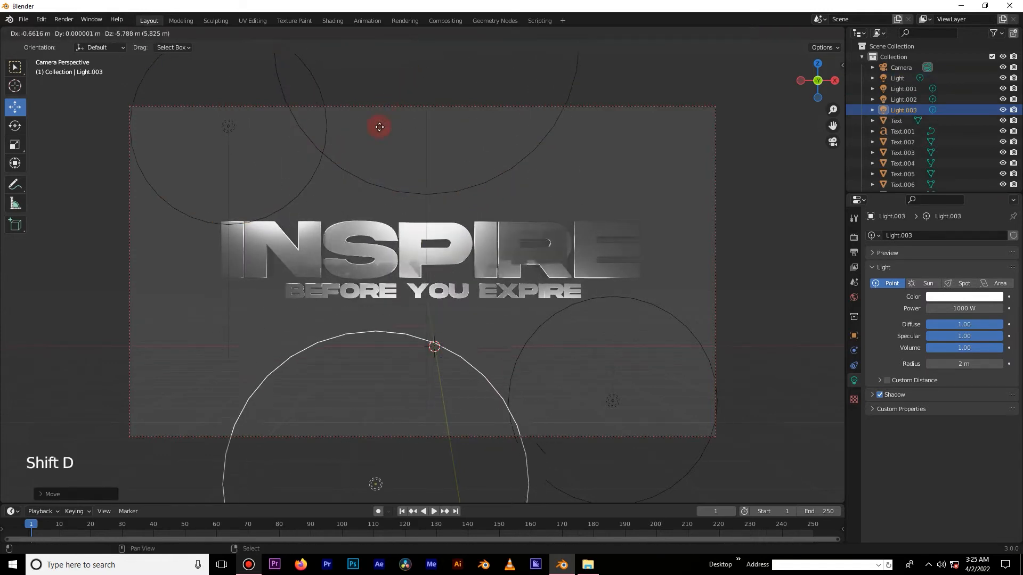
pyautogui.click(378, 127)
pyautogui.hotkey('shift', 'd')
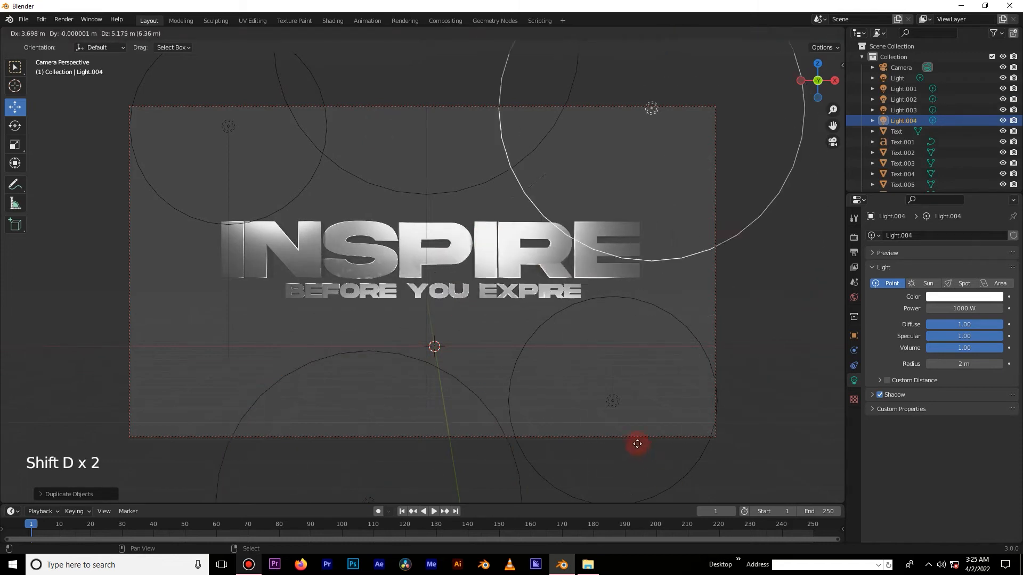
pyautogui.click(255, 473)
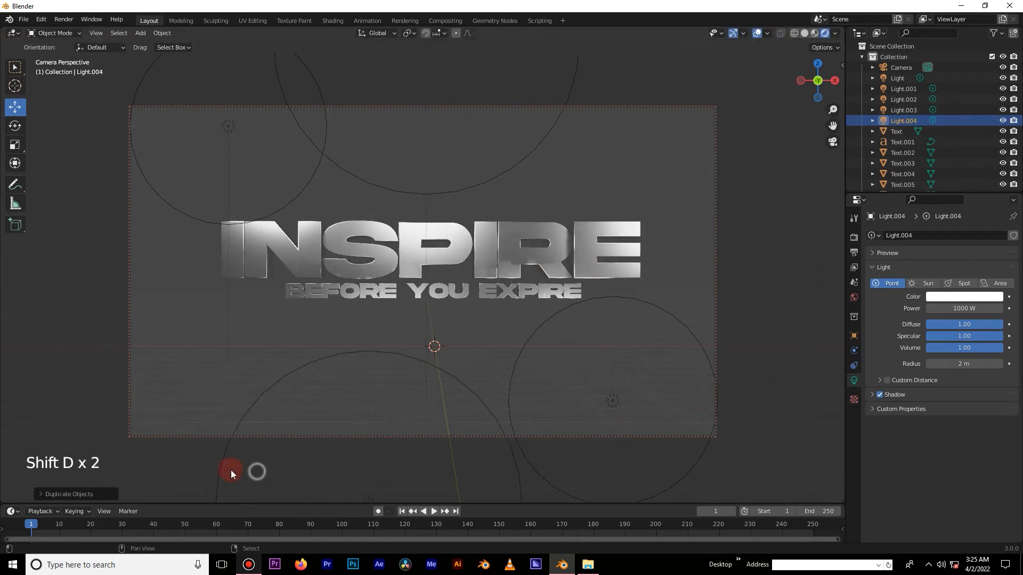
# Duplicate the point light above the first letters and place the copy below the left end of the text.
pyautogui.rightClick(222, 126)
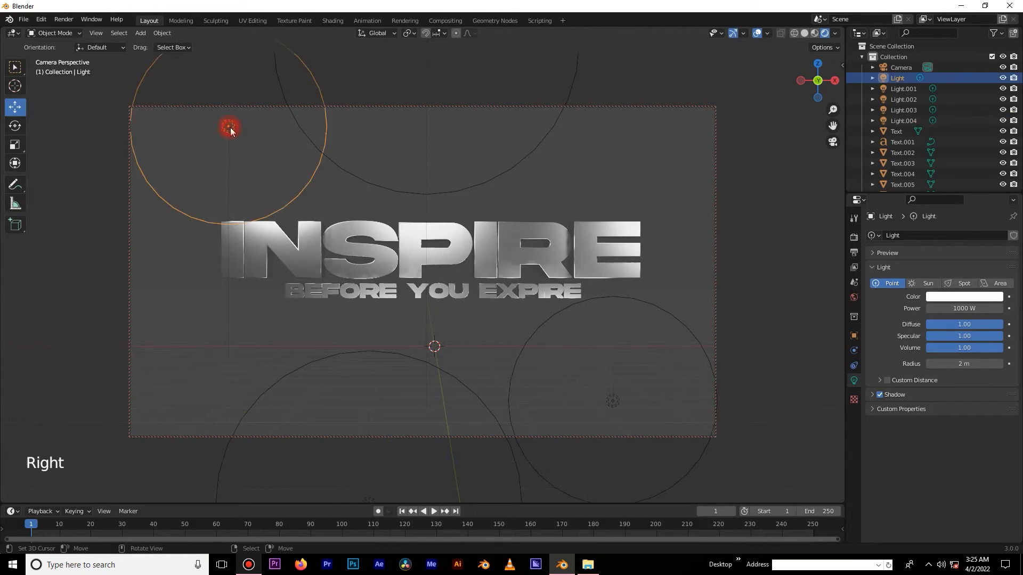
pyautogui.hotkey('shift', 'd')
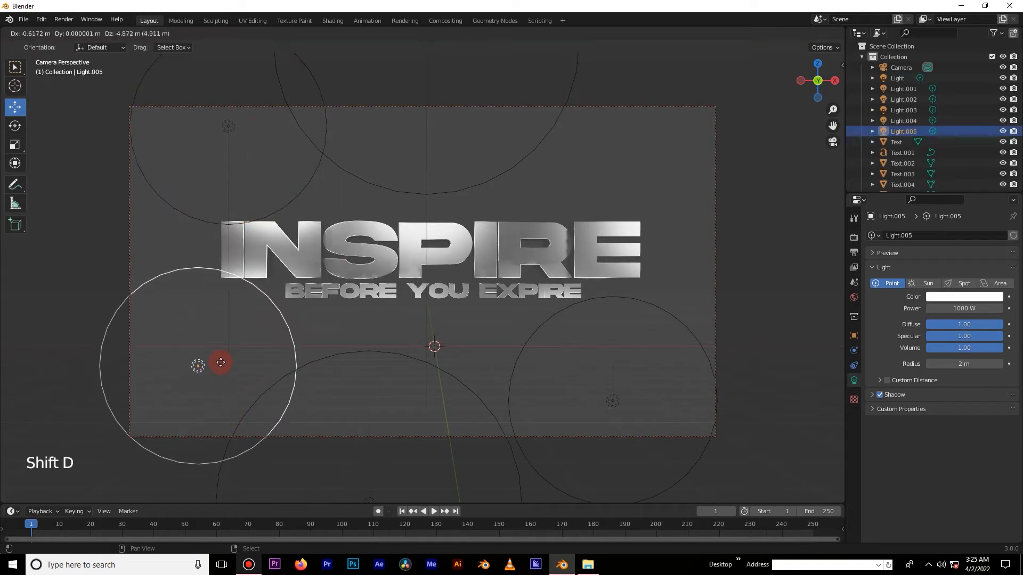
pyautogui.click(226, 341)
# Brighten the Base Color of the letters' shared Material.001 to pure white.
pyautogui.rightClick(524, 269)
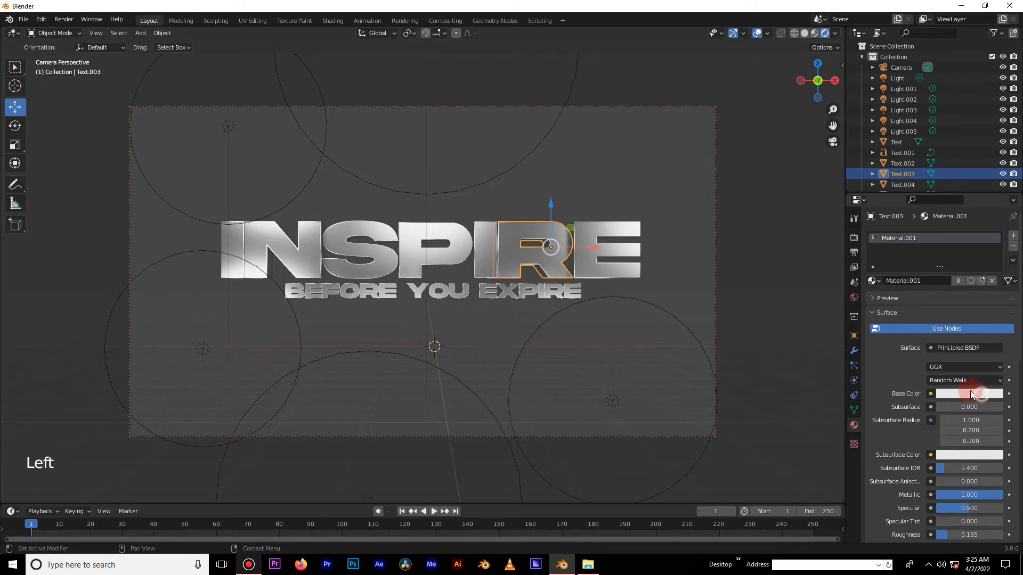
pyautogui.click(990, 394)
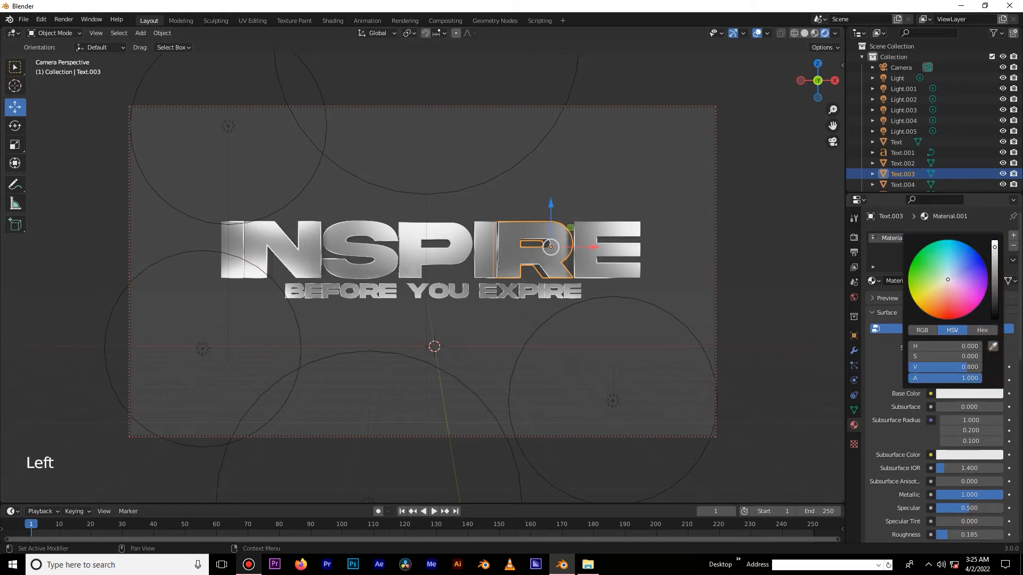
pyautogui.moveTo(944, 367); pyautogui.dragTo(980, 367)
# Set the world background color to a dark blue with hue 0.629 and saturation 0.850.
pyautogui.hotkey('shift', 'a')
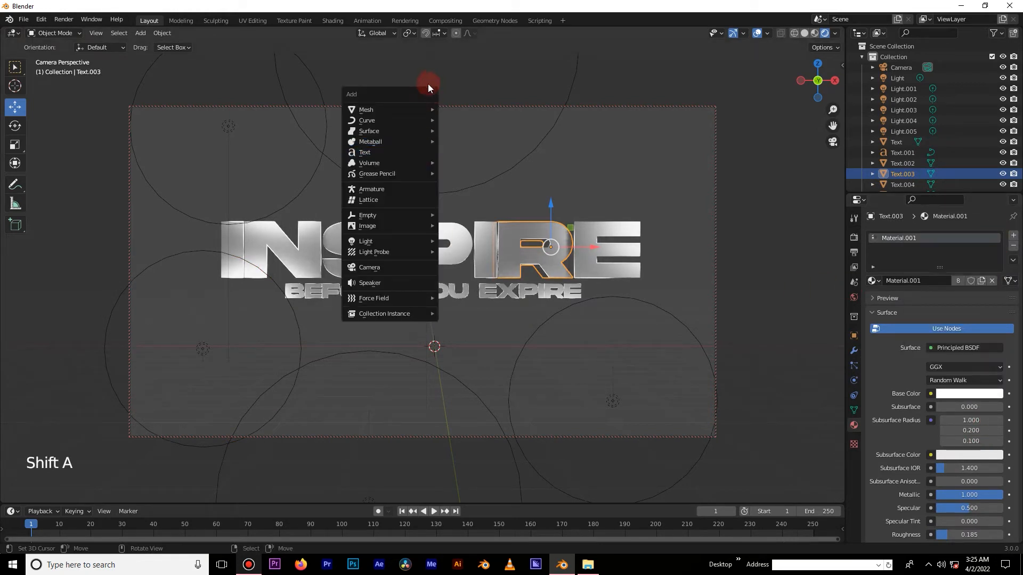
pyautogui.click(854, 299)
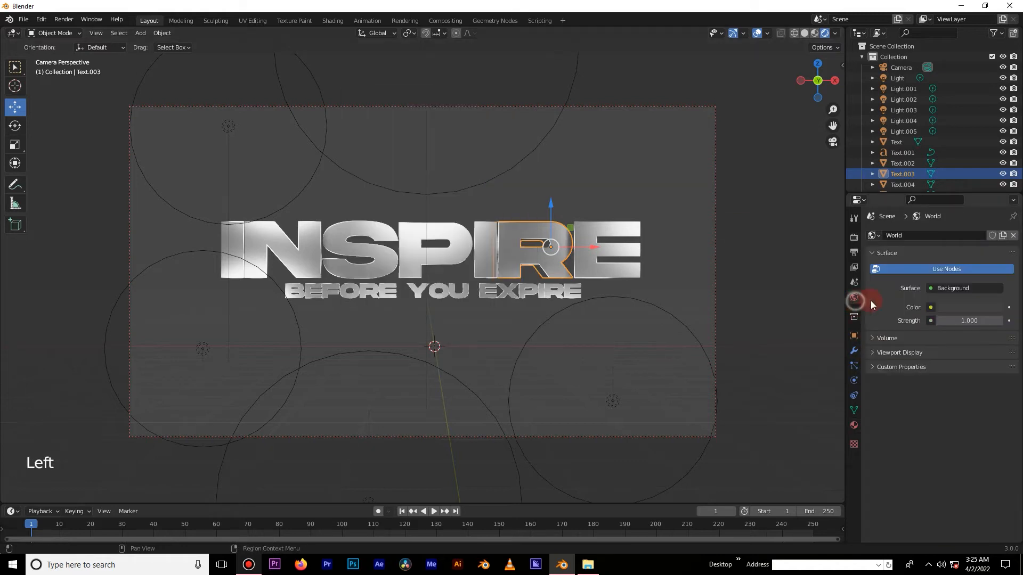
pyautogui.click(954, 308)
pyautogui.click(995, 179)
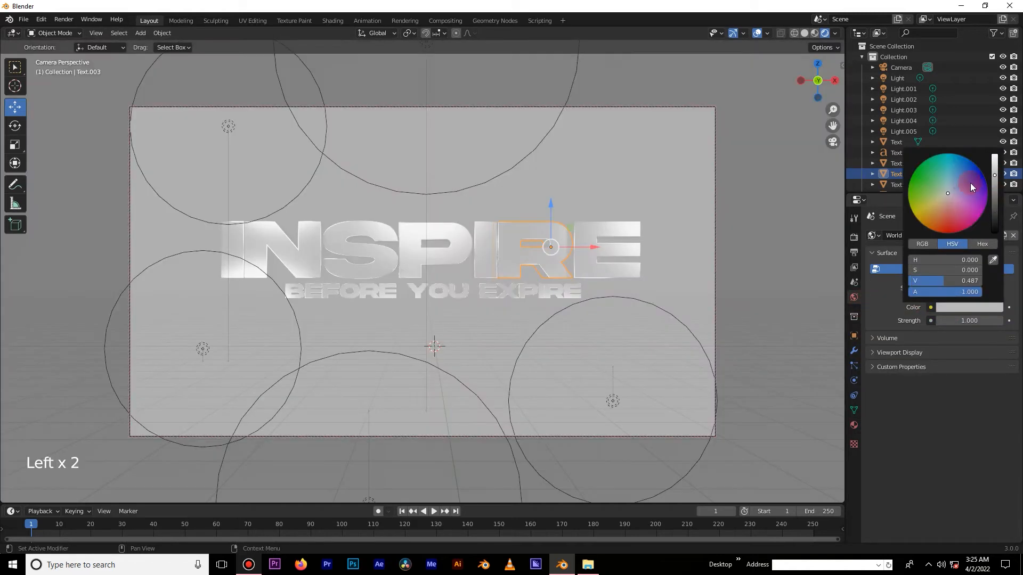
pyautogui.click(963, 175)
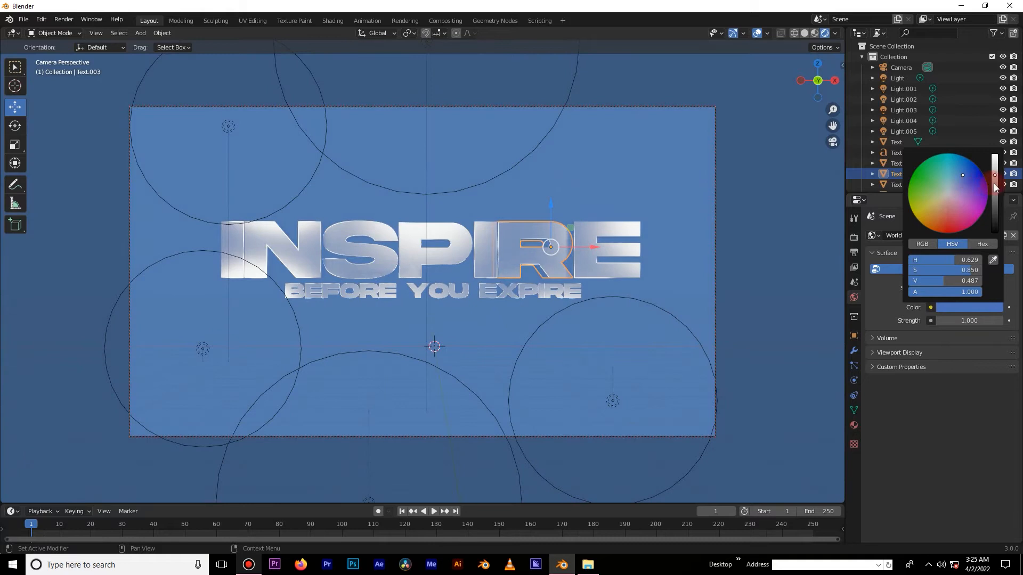
pyautogui.moveTo(995, 186); pyautogui.dragTo(995, 208)
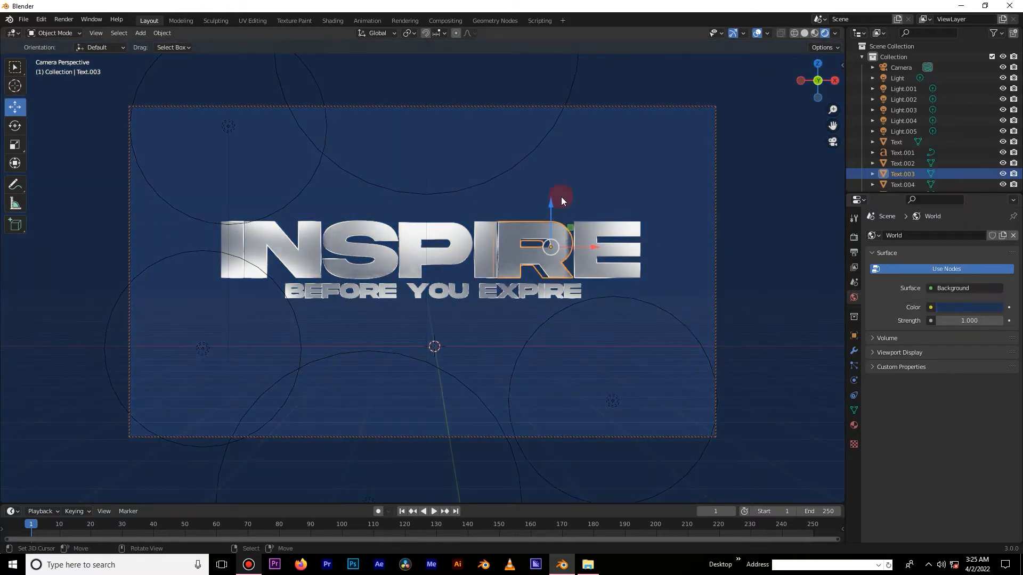
pyautogui.rightClick(578, 187)
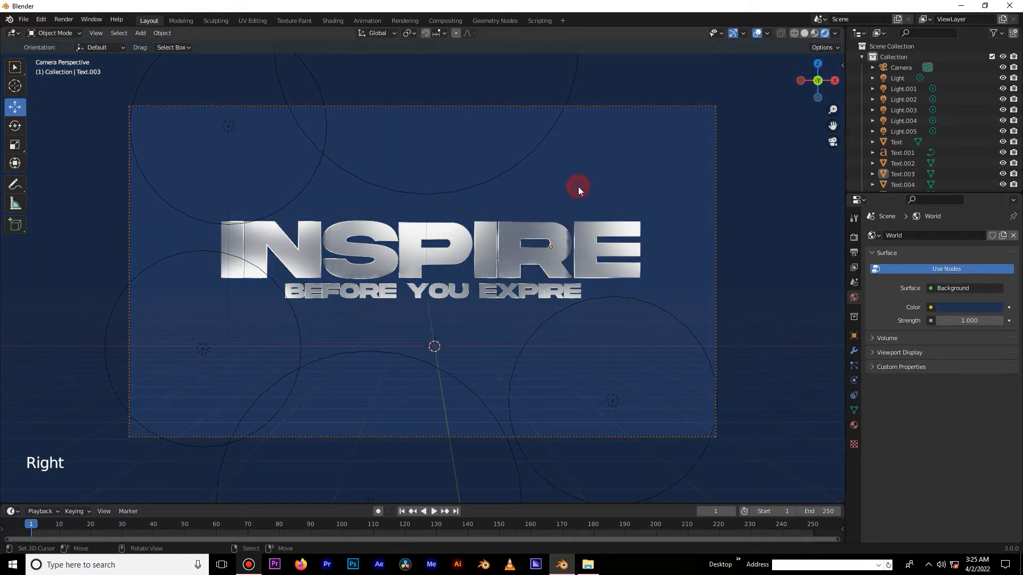
# Swing the camera slightly to the side and move the BEFORE YOU EXPIRE line back along Y, level with INSPIRE.
pyautogui.rightClick(513, 169)
pyautogui.press('KP_6')
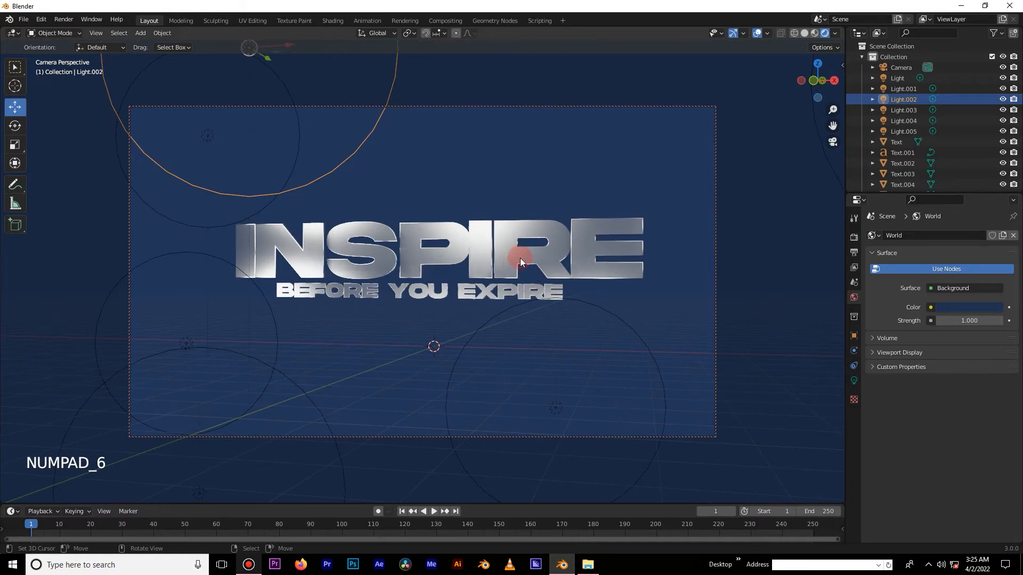
pyautogui.moveTo(520, 258); pyautogui.dragTo(532, 259, button='middle')
pyautogui.press('KP_1')
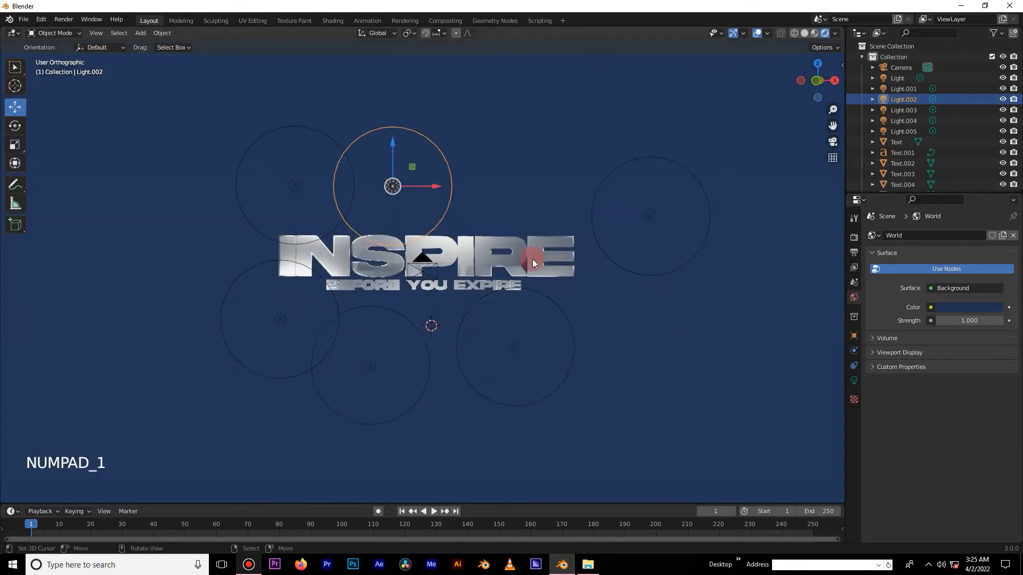
pyautogui.press('KP_7')
pyautogui.rightClick(457, 315)
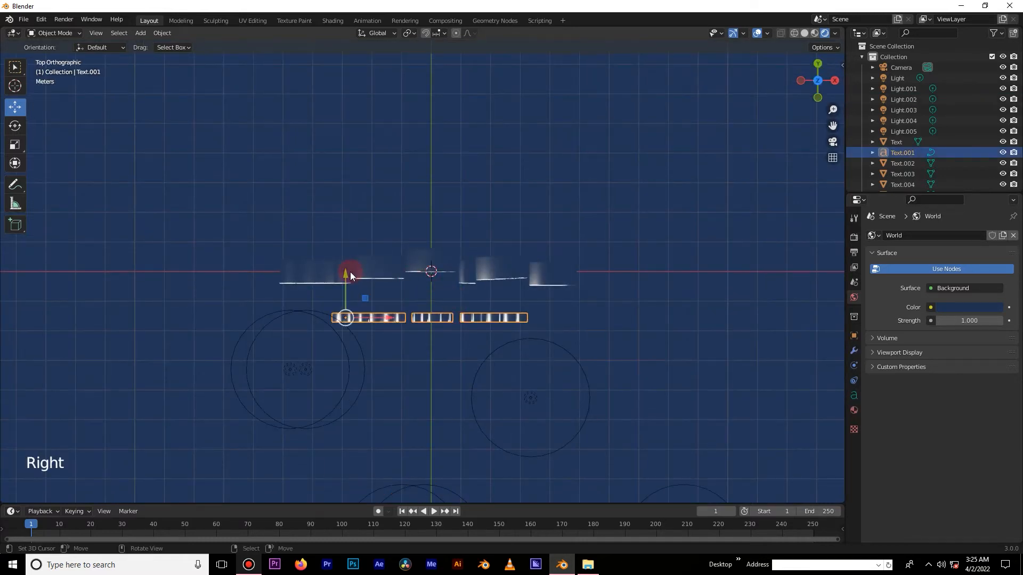
pyautogui.moveTo(351, 273); pyautogui.dragTo(354, 224)
# Duplicate the point light in front of the text's right end and place the copy behind the text at letter height.
pyautogui.scroll(-5, 452, 365)
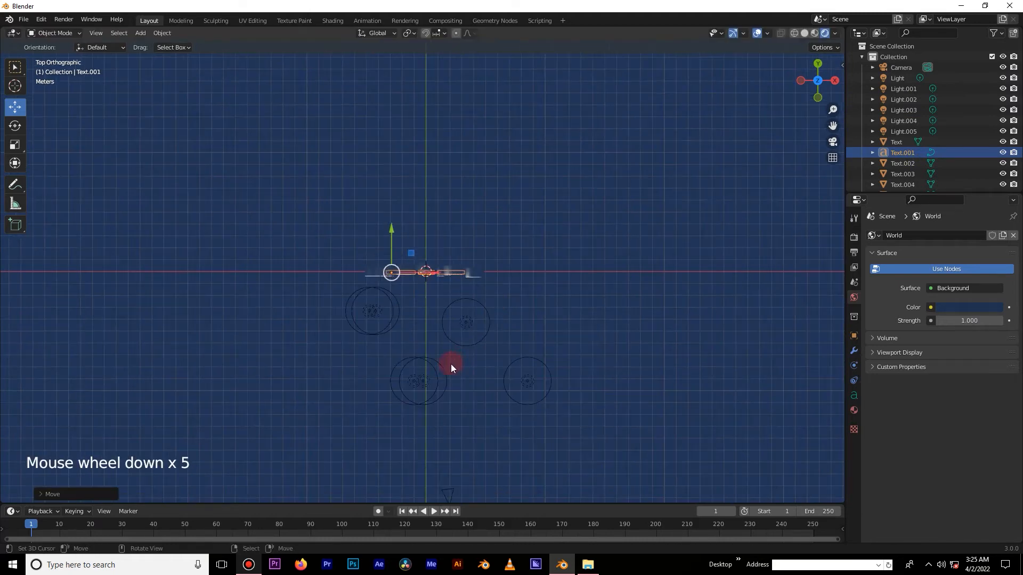
pyautogui.rightClick(463, 316)
pyautogui.hotkey('shift', 'd')
pyautogui.click(435, 226)
pyautogui.press('KP_3')
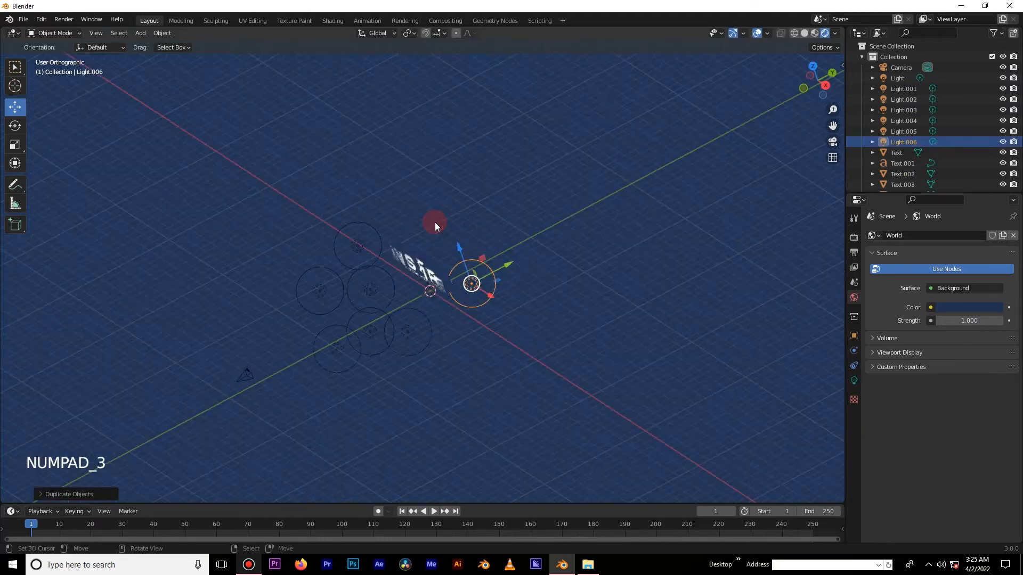
pyautogui.scroll(4, 463, 281)
pyautogui.press('g')
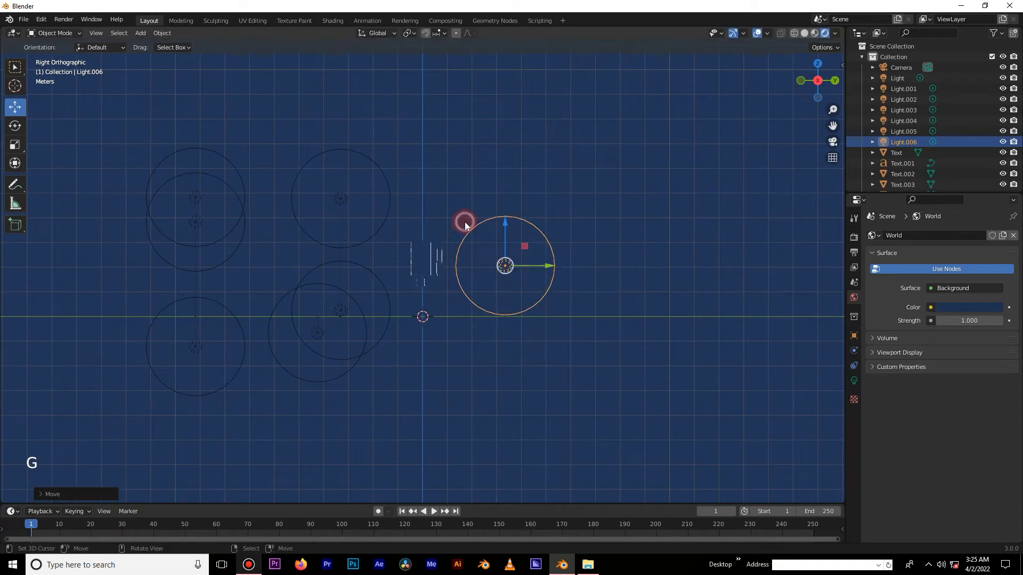
pyautogui.click(467, 224)
# Give the light behind the text a fully saturated red color and a radius of 3 m.
pyautogui.press('KP_0')
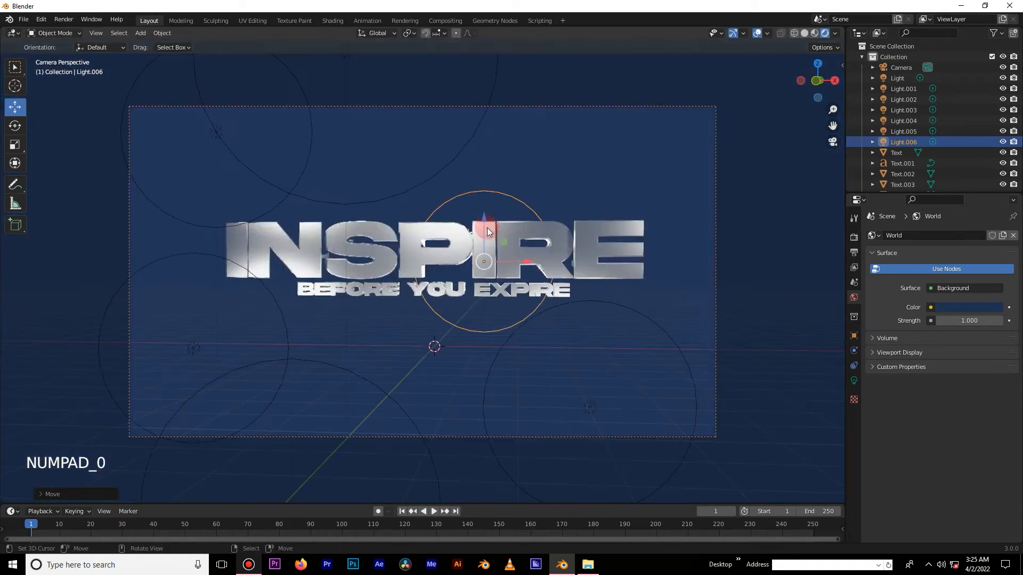
pyautogui.click(854, 381)
pyautogui.click(966, 296)
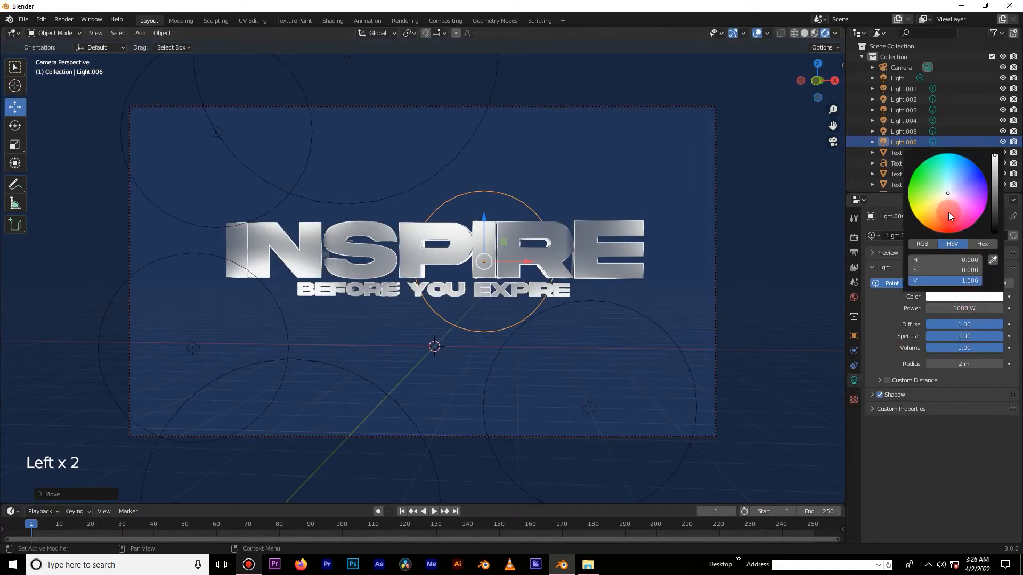
pyautogui.moveTo(948, 212); pyautogui.dragTo(948, 233)
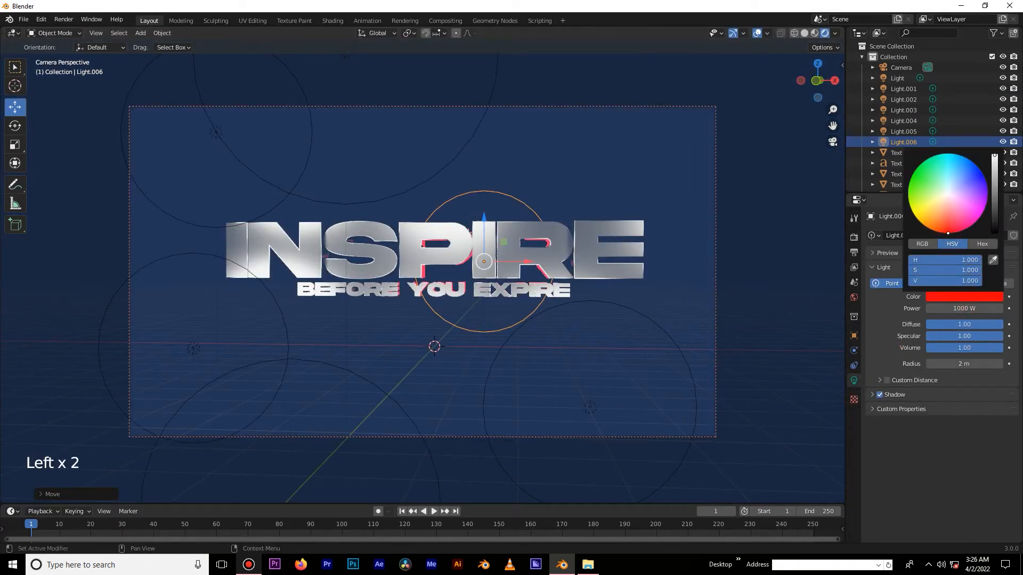
pyautogui.click(966, 363)
pyautogui.click(956, 452)
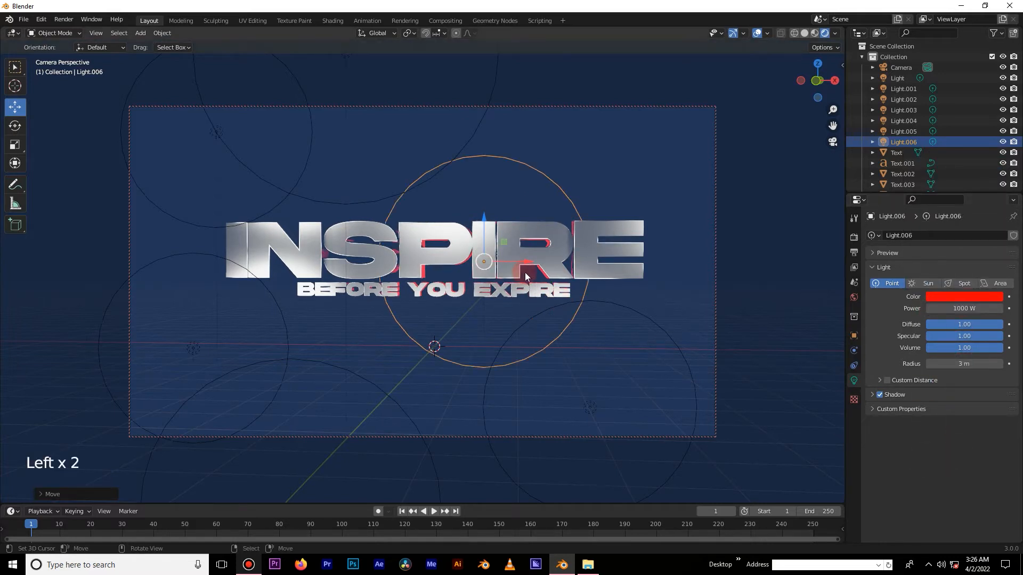
pyautogui.press('g')
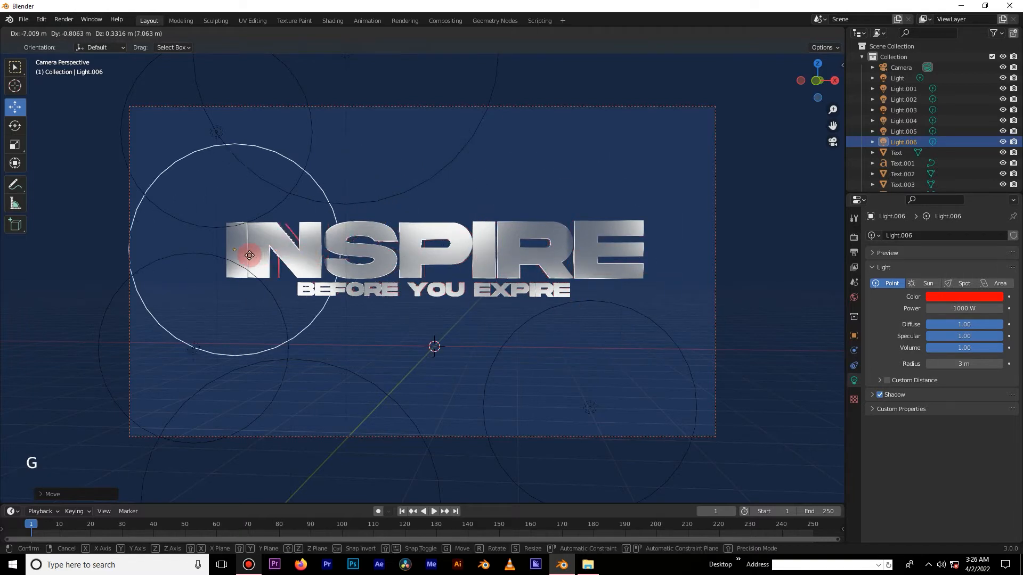
pyautogui.rightClick(280, 257)
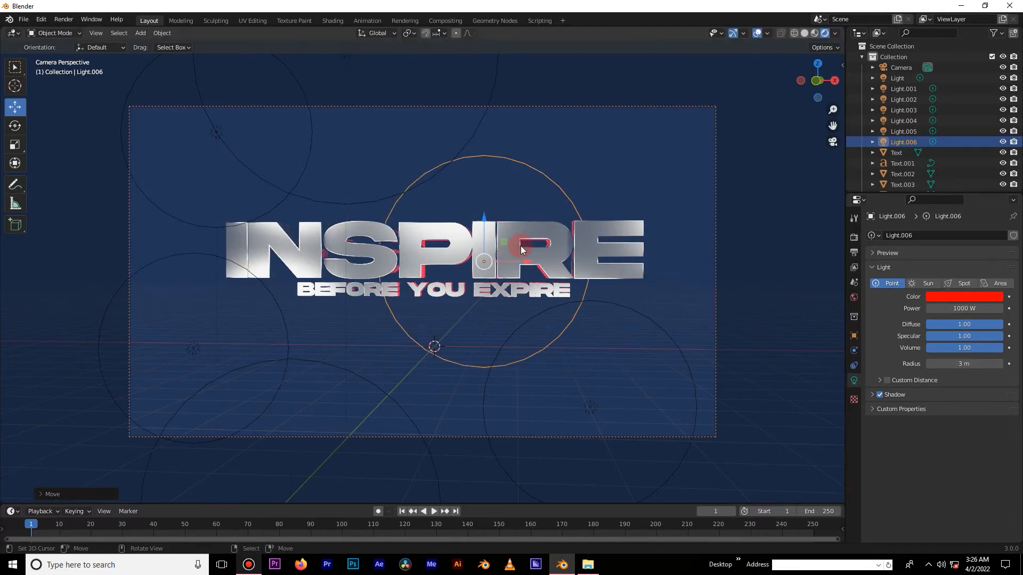
# Switch the viewport to wireframe shading and hide the BEFORE YOU EXPIRE line.
pyautogui.press('KP_7')
pyautogui.press('z')
pyautogui.click(428, 251)
pyautogui.scroll(4, 362, 257)
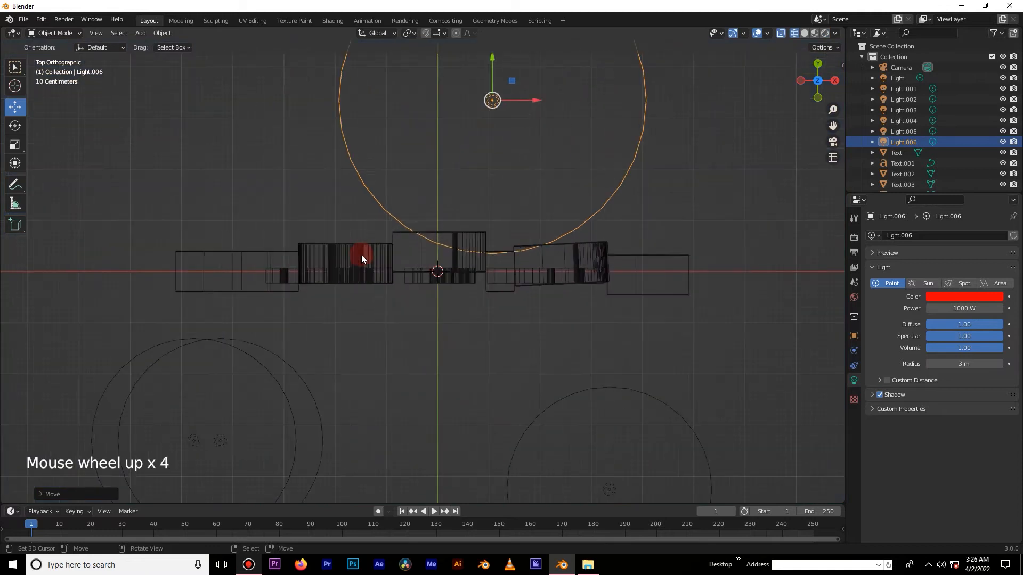
pyautogui.rightClick(261, 255)
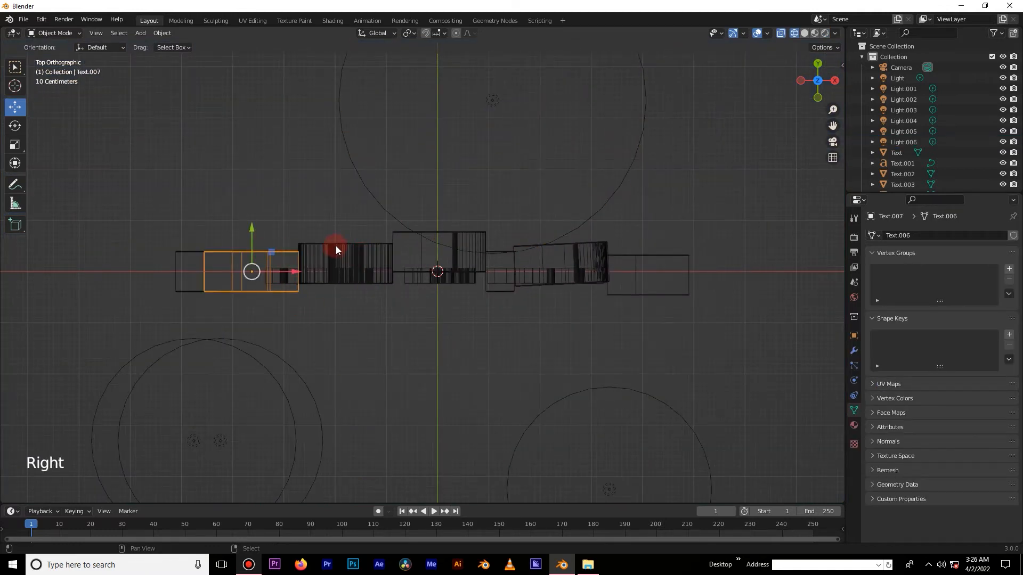
pyautogui.press('KP_1')
pyautogui.rightClick(382, 296)
pyautogui.press('h')
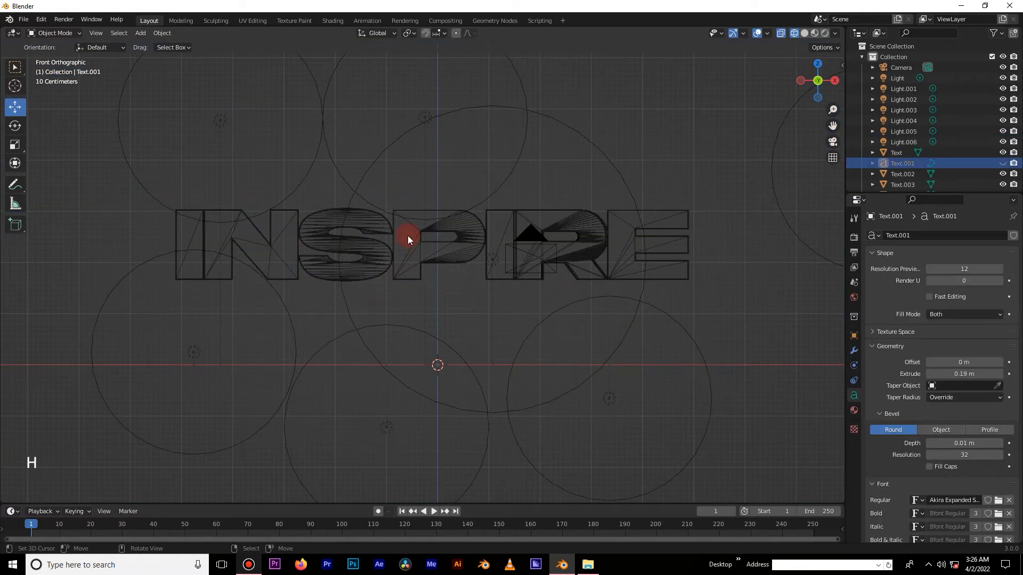
# Select the camera and align it to a straight-on front view of the INSPIRE text.
pyautogui.press('KP_7')
pyautogui.scroll(-5, 420, 400)
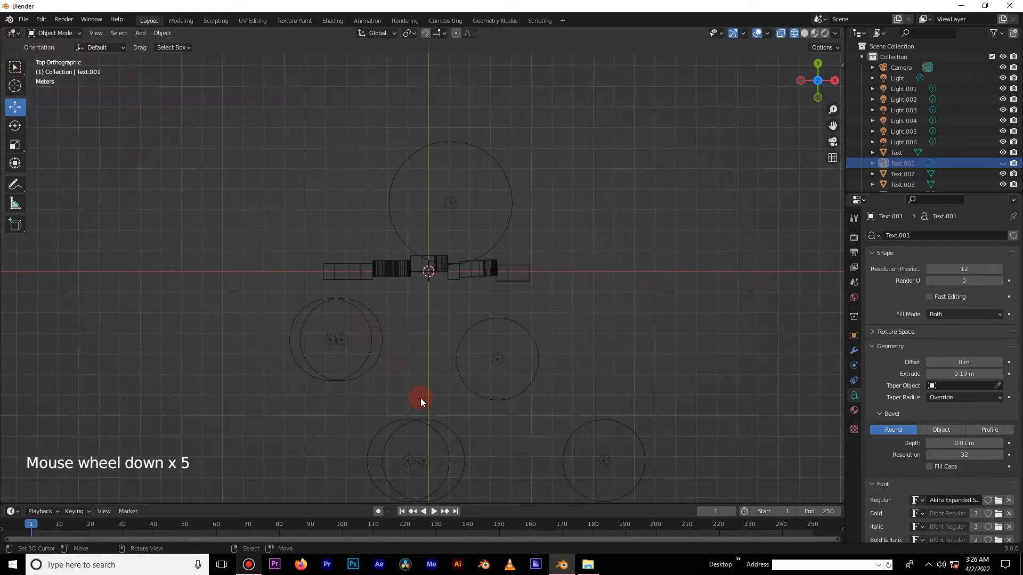
pyautogui.scroll(-5, 420, 398)
pyautogui.rightClick(441, 430)
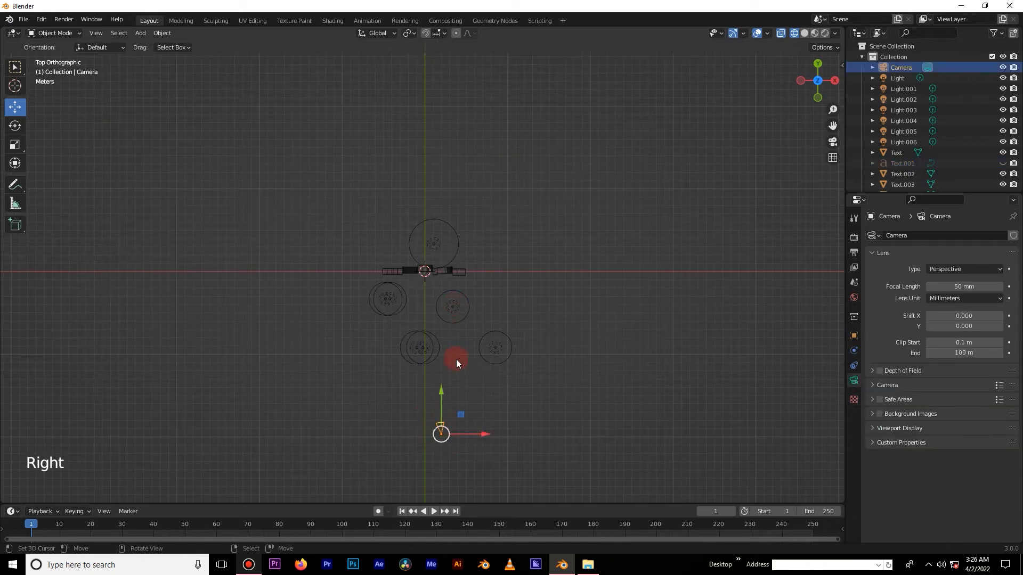
pyautogui.press('KP_1')
pyautogui.scroll(7, 449, 286)
pyautogui.keyDown('shift'); pyautogui.moveTo(452, 276); pyautogui.dragTo(462, 299, button='middle'); pyautogui.keyUp('shift')
pyautogui.press('ctrl+alt+KP_0')
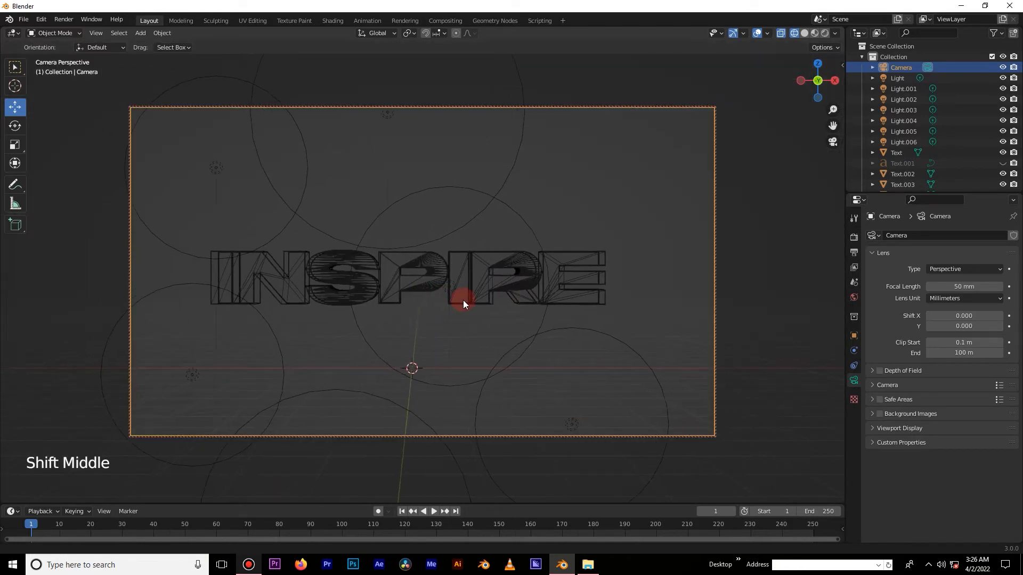
# Enlarge the timeline, turn on auto keying and keyframe the camera at its current position at frame 30.
pyautogui.press('KP_7')
pyautogui.scroll(-4, 440, 434)
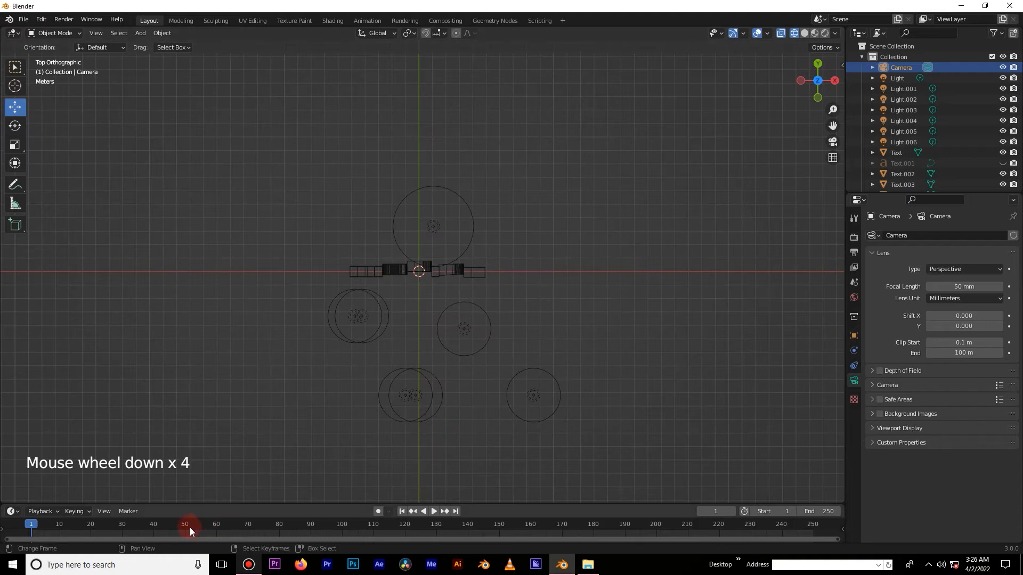
pyautogui.moveTo(191, 505); pyautogui.dragTo(192, 446)
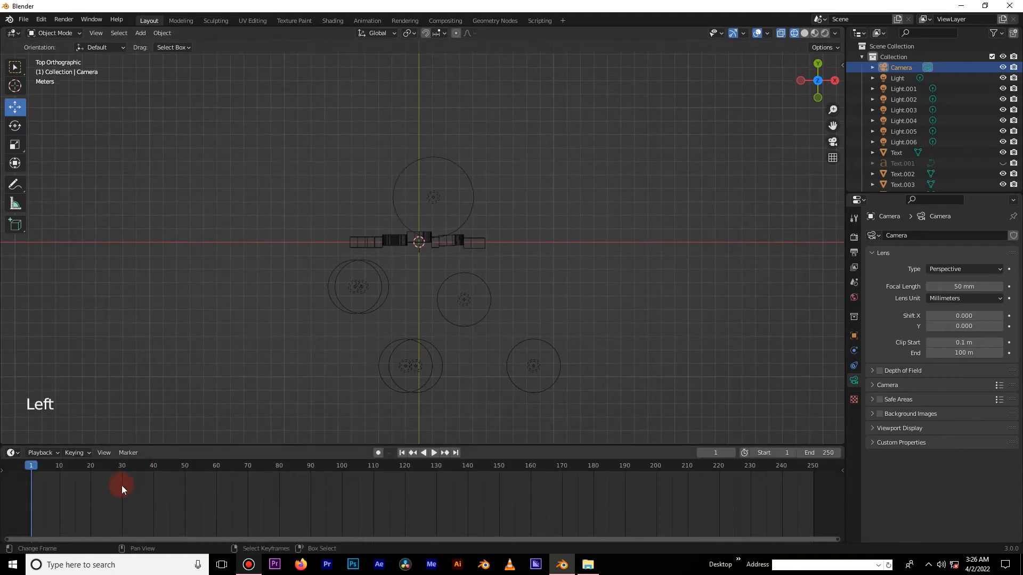
pyautogui.click(122, 484)
pyautogui.scroll(-2, 448, 360)
pyautogui.keyDown('shift'); pyautogui.moveTo(448, 360); pyautogui.dragTo(457, 261, button='middle'); pyautogui.keyUp('shift')
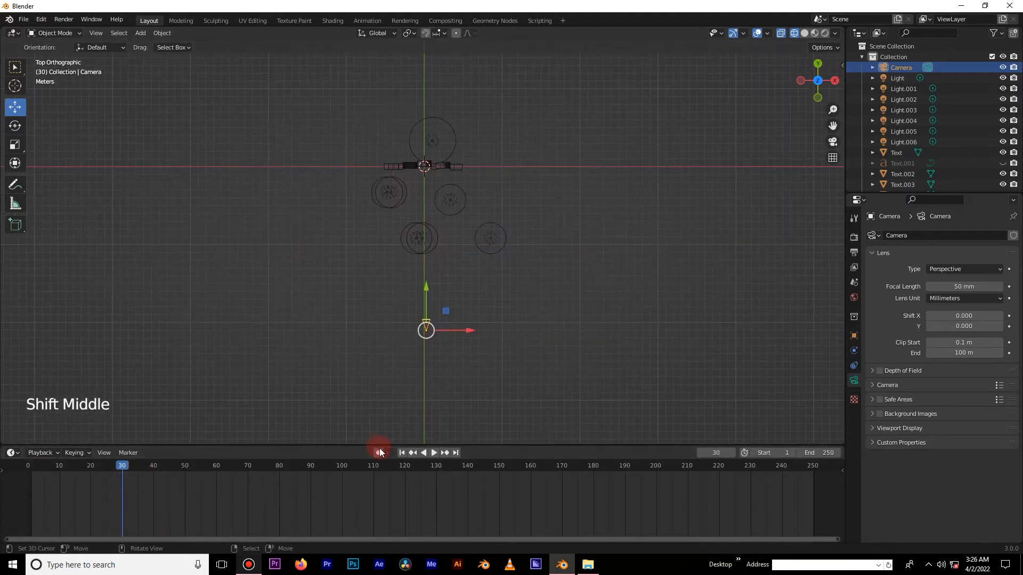
pyautogui.press('g')
pyautogui.click(495, 323)
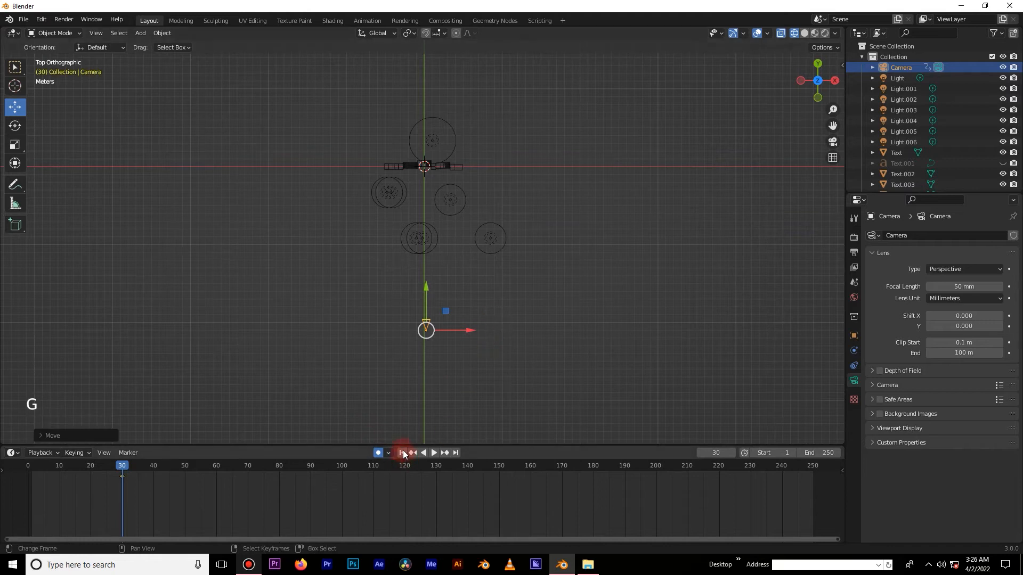
# At frame 1, move the camera forward along Y until it is past the text, and play the animation through the camera.
pyautogui.click(403, 452)
pyautogui.click(413, 342)
pyautogui.moveTo(430, 292); pyautogui.dragTo(433, 84)
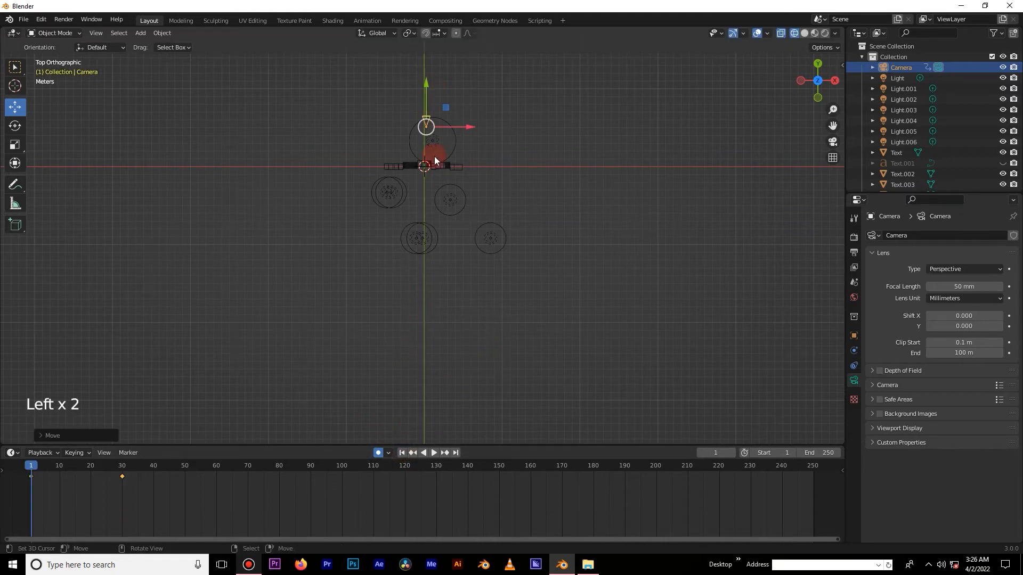
pyautogui.press('KP_0')
pyautogui.press('space')
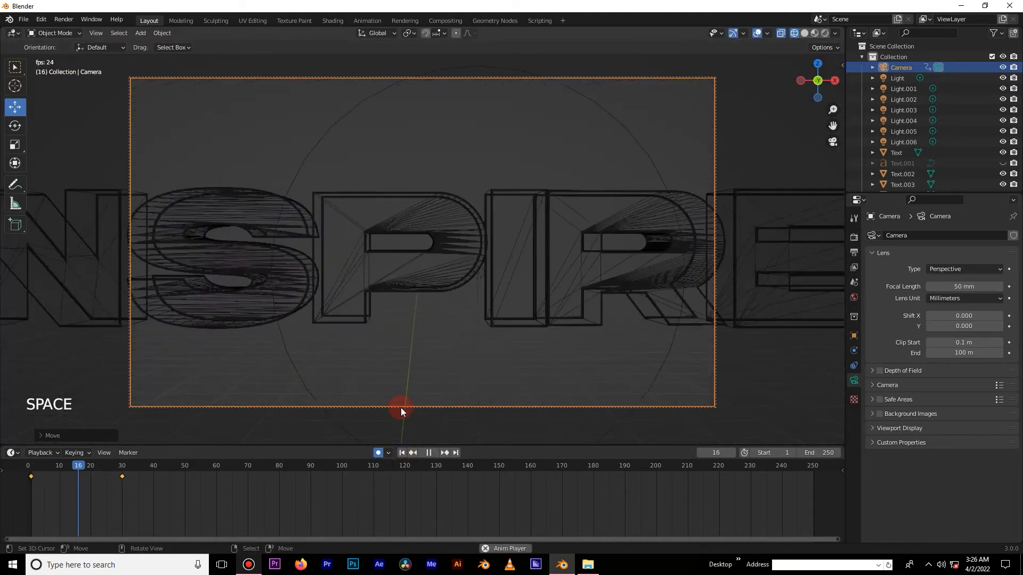
# Move the camera keyframe at frame 30 to frame 25.
pyautogui.rightClick(121, 476)
pyautogui.press('g')
pyautogui.click(106, 481)
# Change the interpolation mode of both camera keyframes.
pyautogui.press('a')
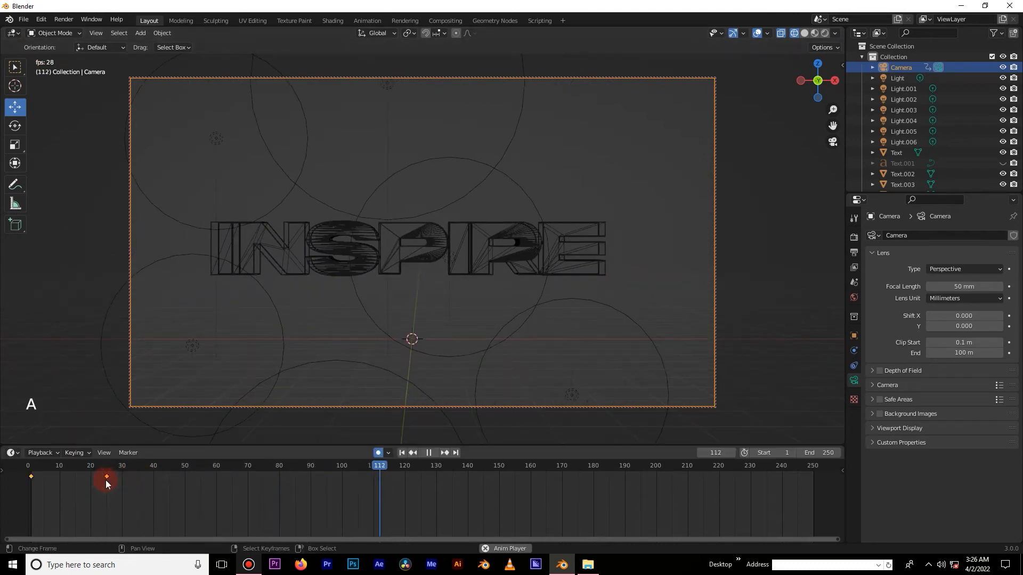
pyautogui.press('t')
pyautogui.click(41, 483)
pyautogui.click(41, 481)
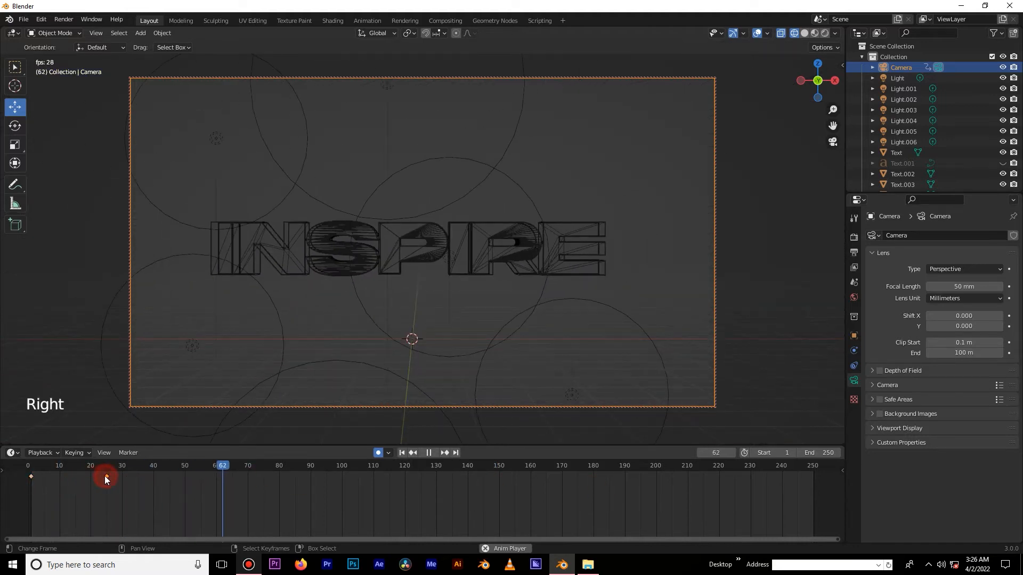
# Move the camera's second keyframe earlier, to frame 15.
pyautogui.press('g')
pyautogui.press('g')
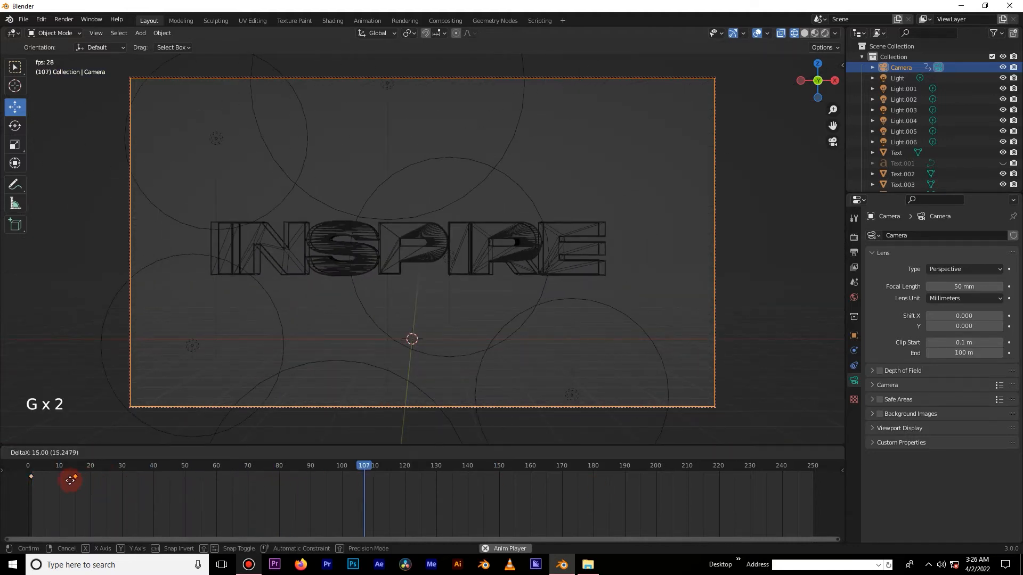
pyautogui.click(70, 481)
pyautogui.click(37, 485)
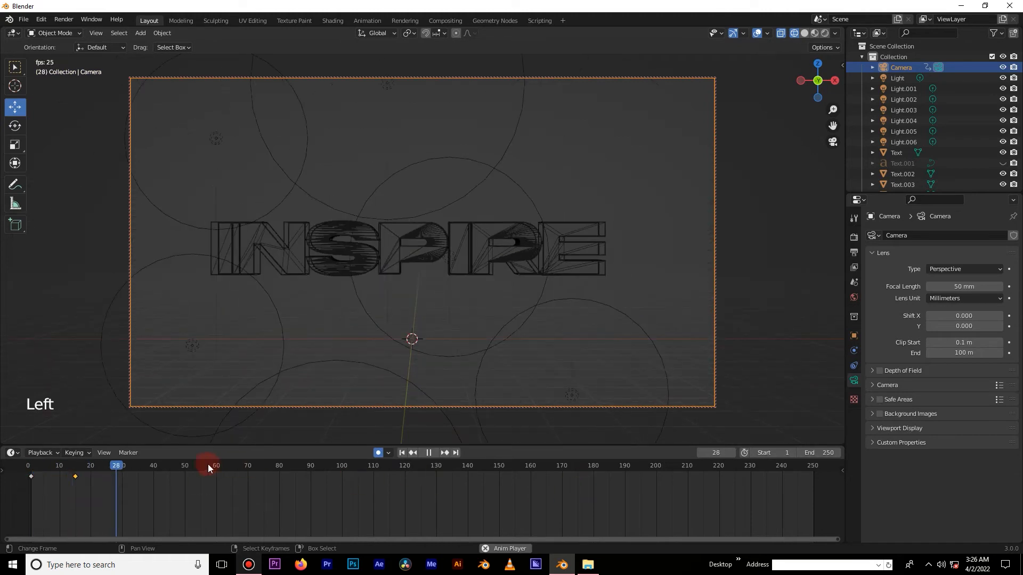
# At frame 100, pull the camera slightly back from the text and replay the animation from the start.
pyautogui.press('space')
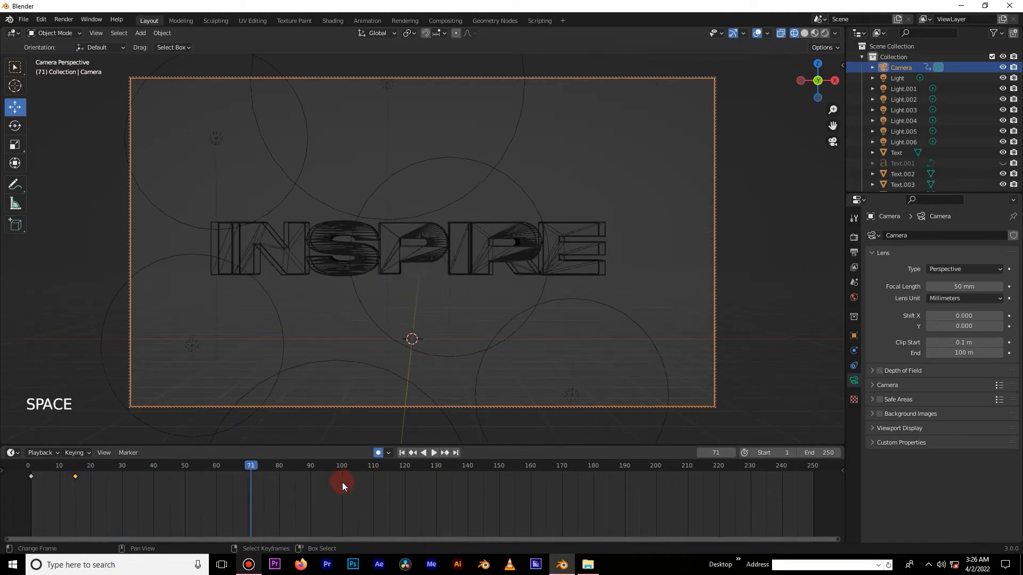
pyautogui.click(342, 482)
pyautogui.keyDown('ctrl'); pyautogui.moveTo(507, 286); pyautogui.dragTo(506, 306, button='middle'); pyautogui.keyUp('ctrl')
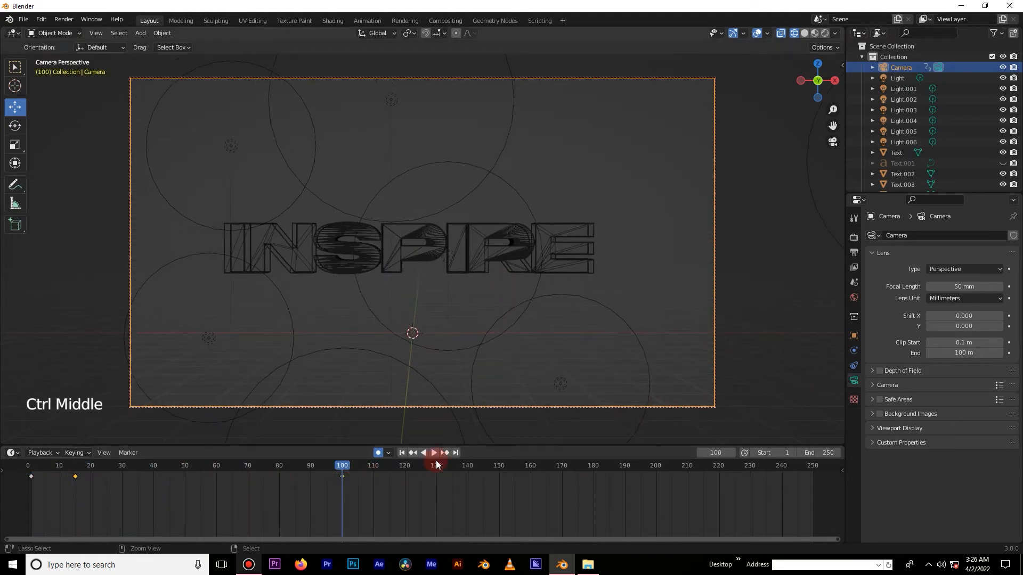
pyautogui.click(403, 453)
pyautogui.press('space')
# Apply an interpolation mode to all camera keyframes, including the one at frame 100.
pyautogui.press('a')
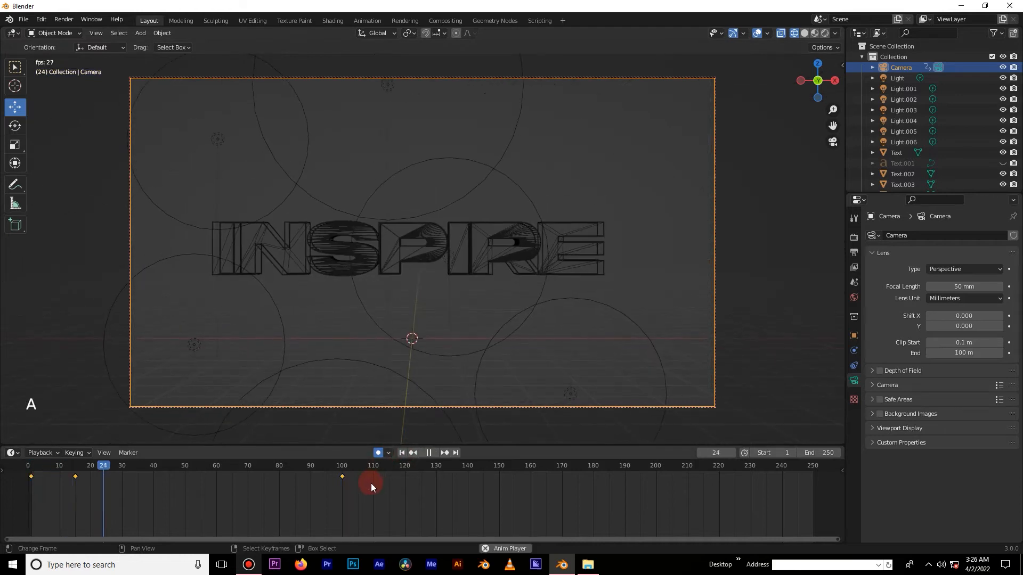
pyautogui.press('t')
pyautogui.click(370, 484)
# Set the end frame of the animation to 150.
pyautogui.click(821, 453)
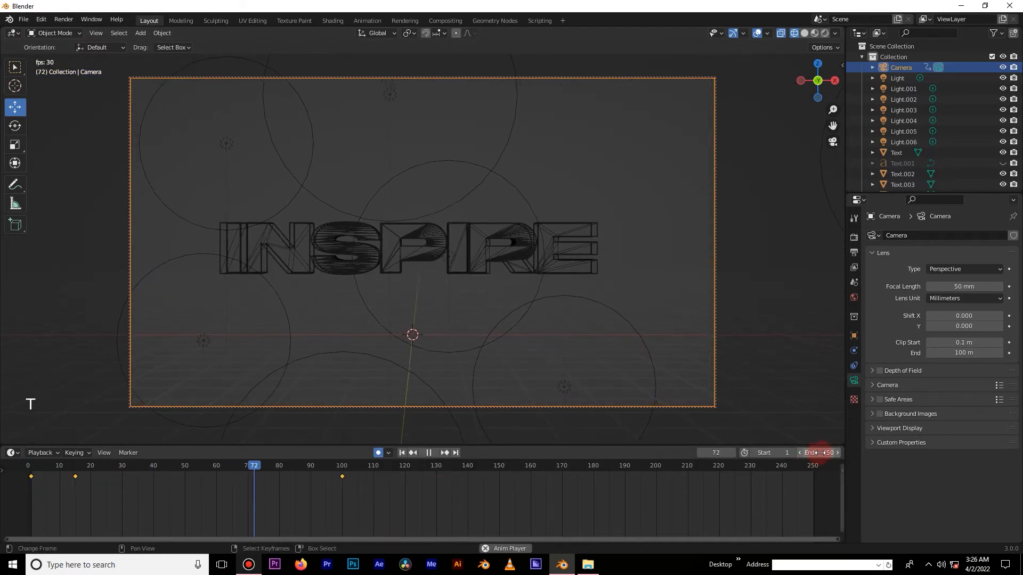
pyautogui.write('15')
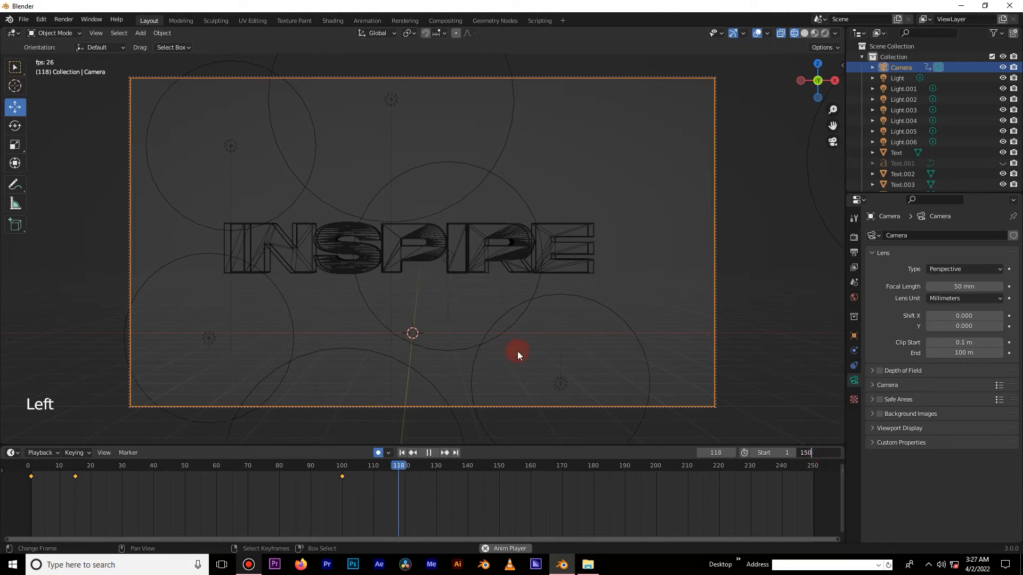
pyautogui.write('0')
pyautogui.press('Return')
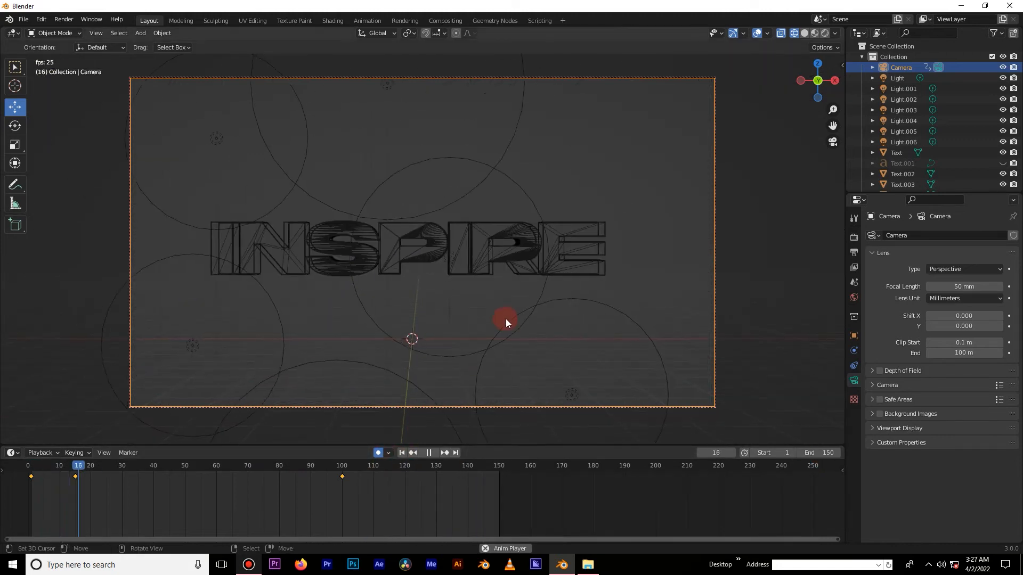
# Move the camera's second keyframe to frame 20, then stop playback near frame 40.
pyautogui.rightClick(75, 477)
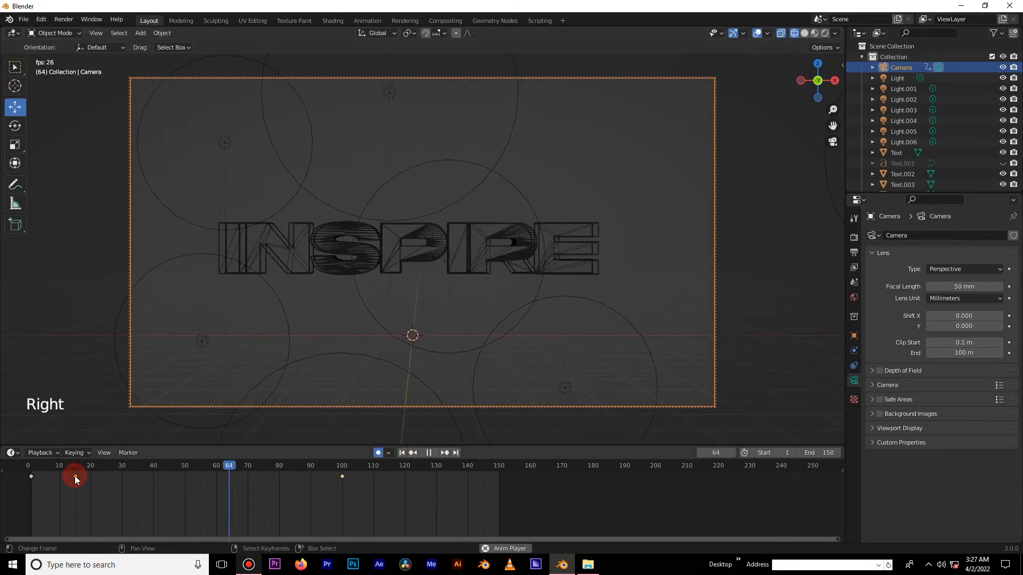
pyautogui.press('g')
pyautogui.click(91, 477)
pyautogui.click(31, 481)
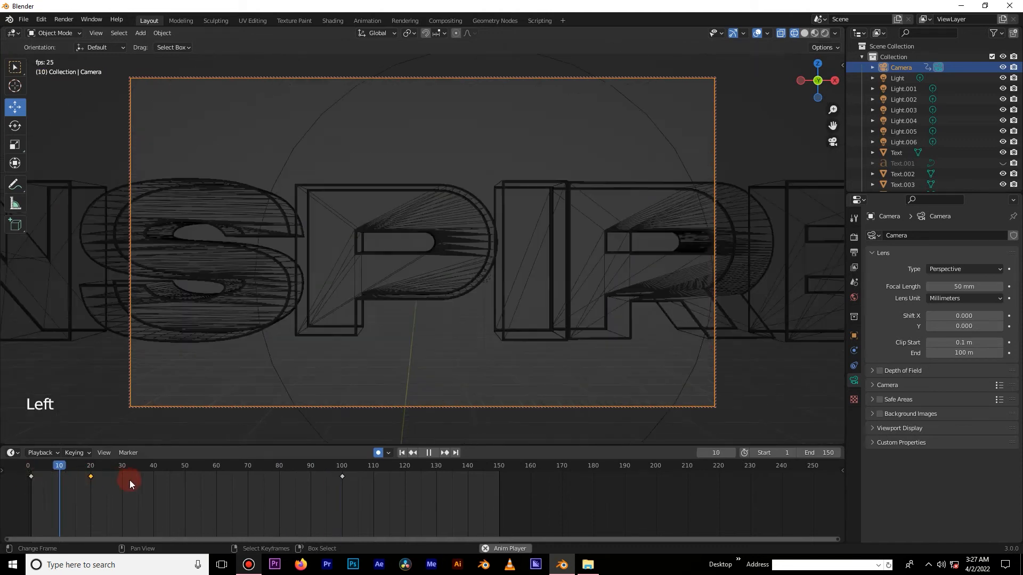
pyautogui.press('space')
# Unhide the BEFORE YOU EXPIRE line and set its origin to the center of its geometry.
pyautogui.press('KP_1')
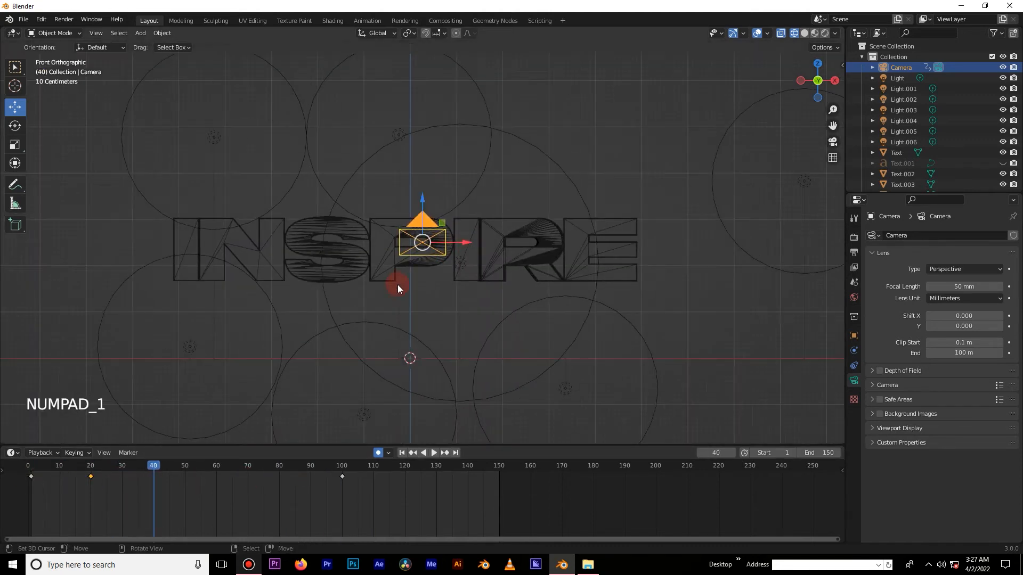
pyautogui.hotkey('alt', 'h')
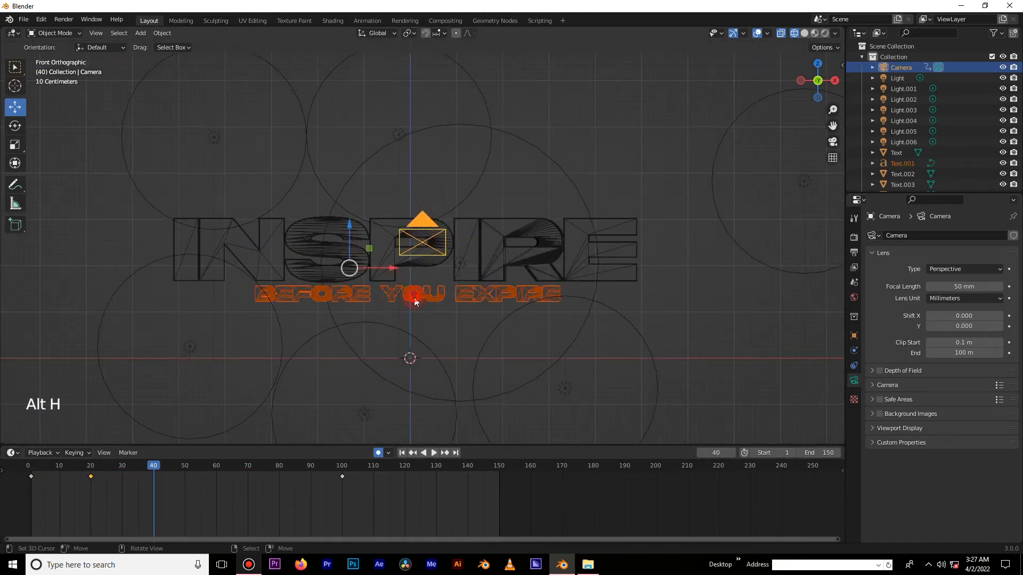
pyautogui.rightClick(415, 295)
pyautogui.scroll(3, 415, 296)
pyautogui.keyDown('shift'); pyautogui.moveTo(421, 308); pyautogui.dragTo(186, 58, button='middle'); pyautogui.keyUp('shift')
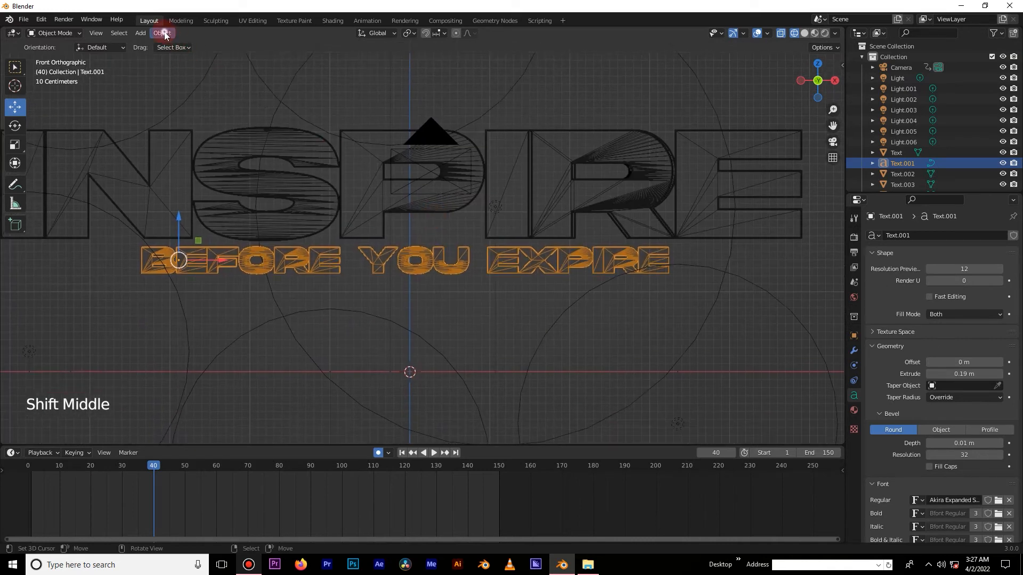
pyautogui.click(162, 33)
pyautogui.click(181, 56)
pyautogui.click(315, 67)
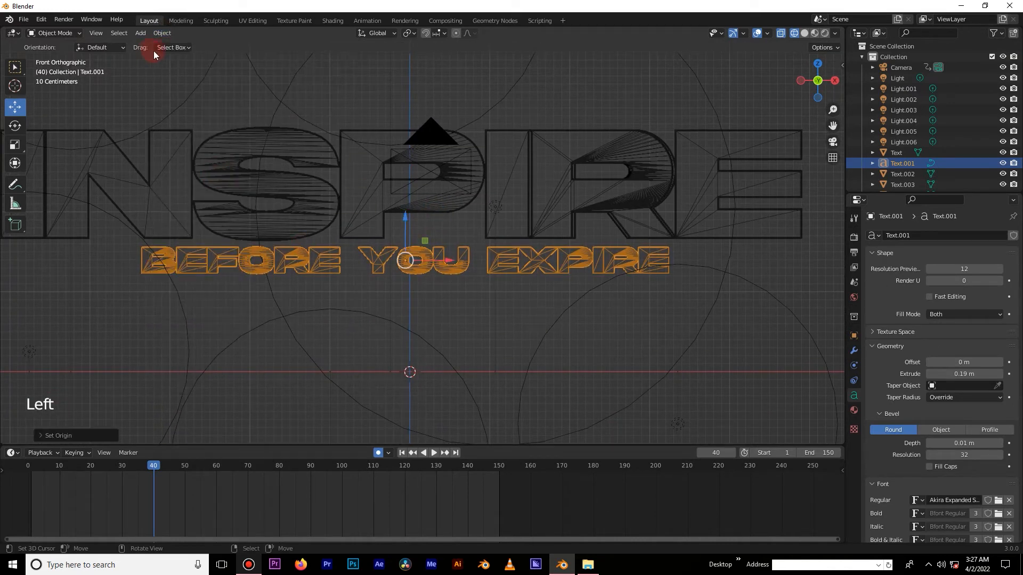
# Convert the BEFORE YOU EXPIRE text to a mesh and open it in Edit Mode.
pyautogui.click(163, 33)
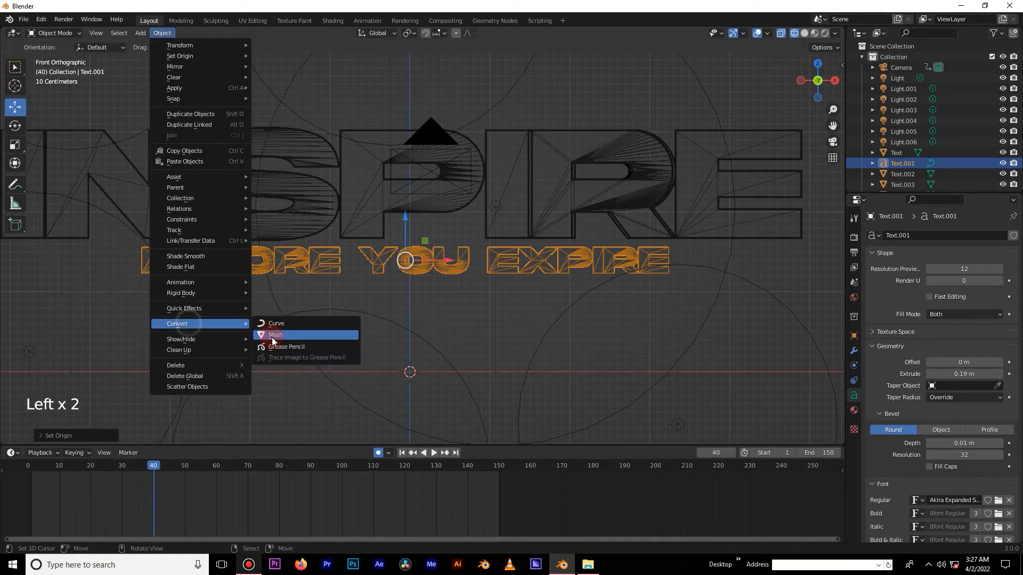
pyautogui.click(271, 338)
pyautogui.press('Tab')
# Select all linked parts of the final E in EXPIRE and separate it into its own object.
pyautogui.keyDown('shift'); pyautogui.moveTo(646, 278); pyautogui.dragTo(433, 261, button='middle'); pyautogui.keyUp('shift')
pyautogui.scroll(4, 487, 268)
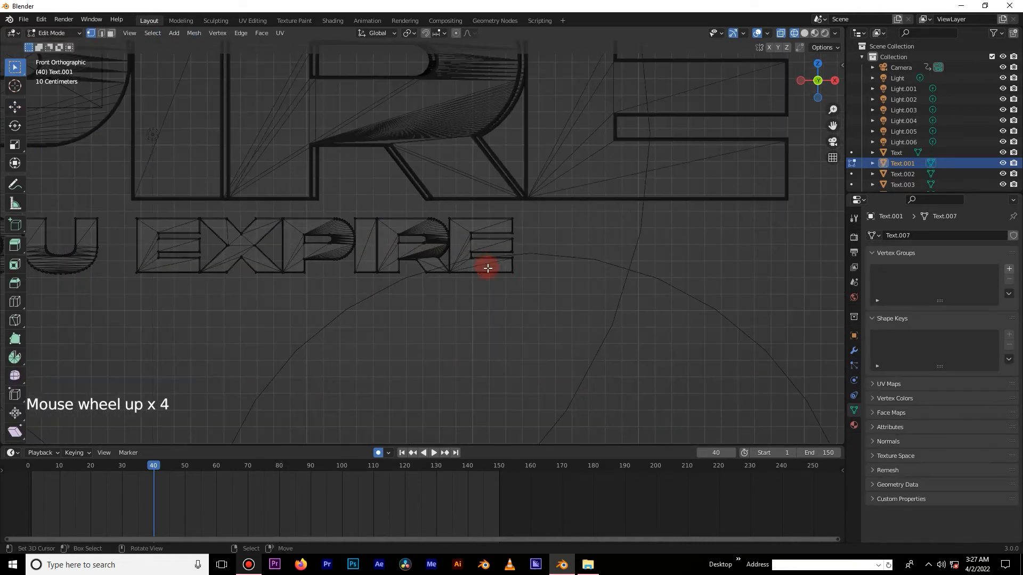
pyautogui.press('l')
pyautogui.press('l')
pyautogui.press('l')
pyautogui.press('l')
pyautogui.press('l')
pyautogui.press('l')
pyautogui.press('l')
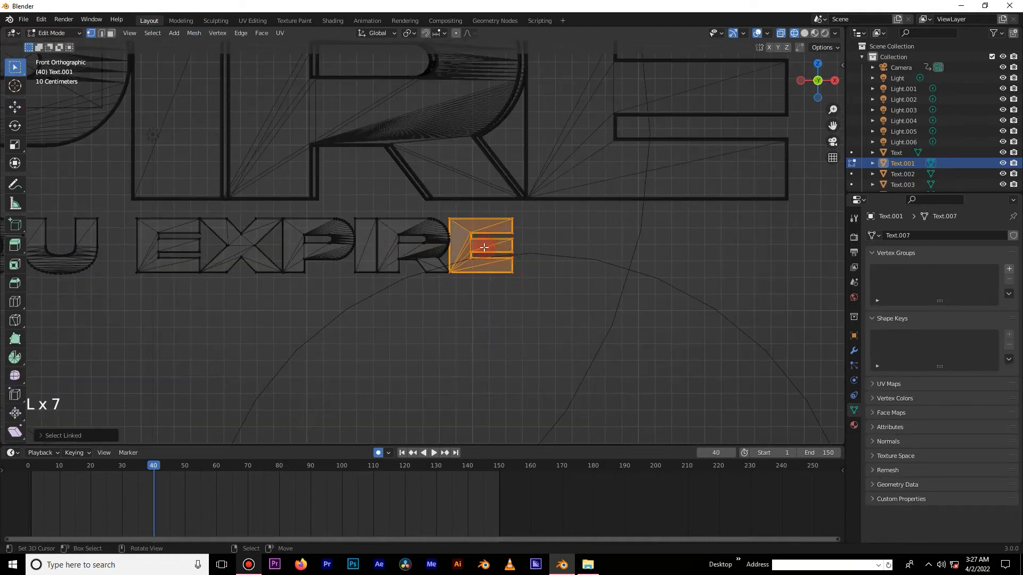
pyautogui.press('g')
pyautogui.rightClick(540, 210)
pyautogui.press('p')
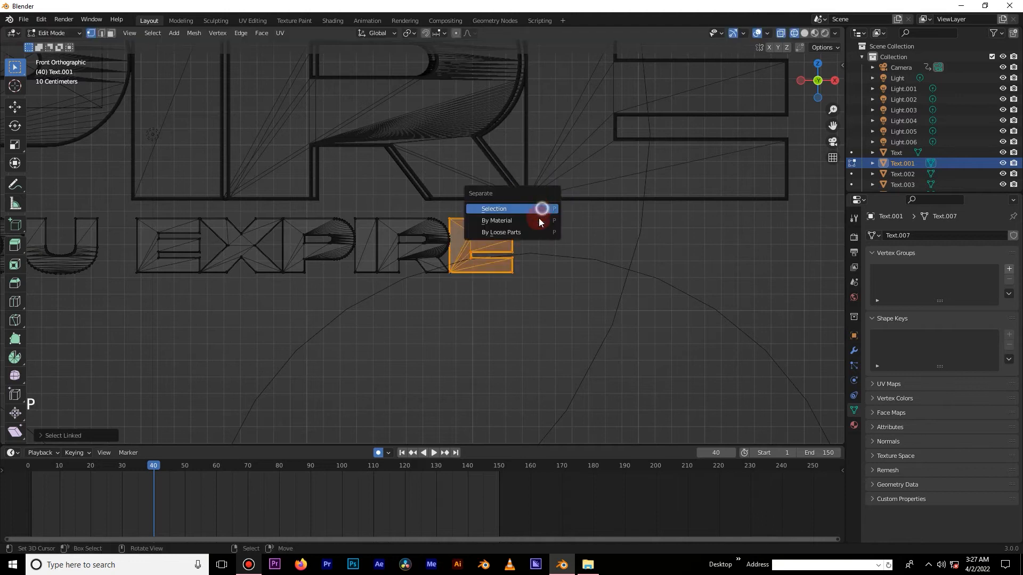
pyautogui.click(539, 209)
# Select all linked parts of the R in EXPIRE and separate it into its own object.
pyautogui.press('l')
pyautogui.press('l')
pyautogui.press('l')
pyautogui.press('l')
pyautogui.press('l')
pyautogui.press('l')
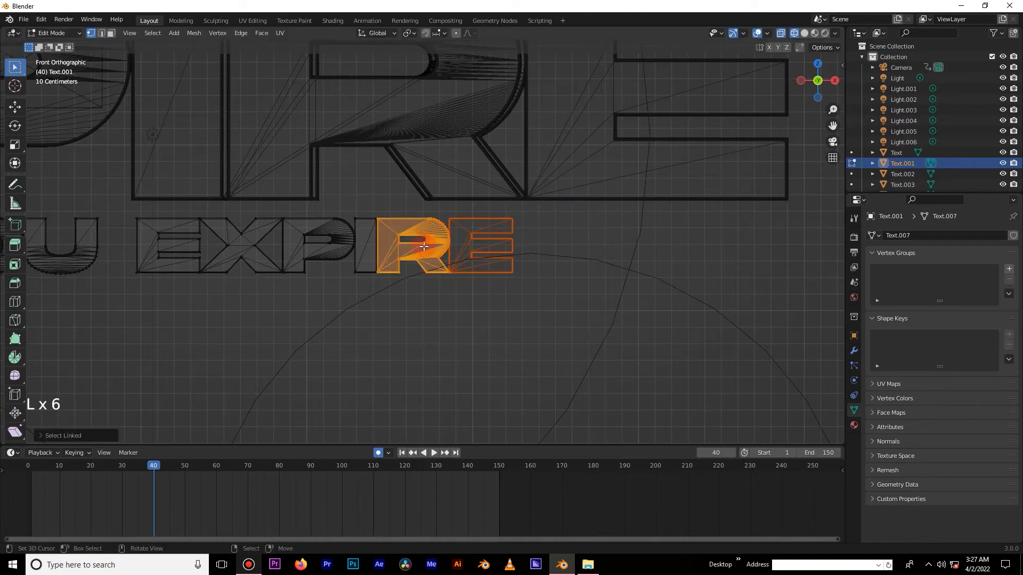
pyautogui.press('g')
pyautogui.rightClick(554, 229)
pyautogui.press('p')
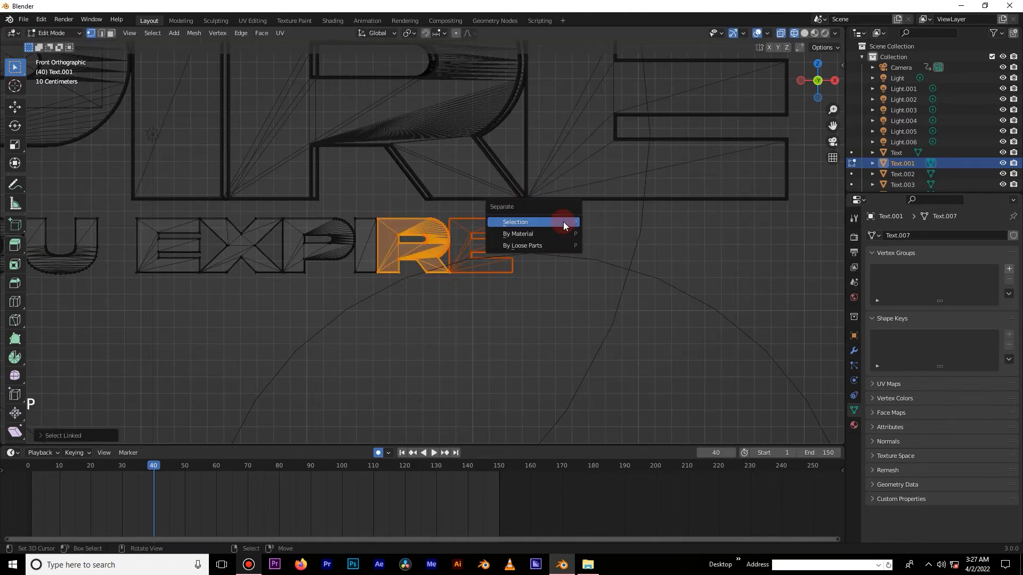
pyautogui.keyDown('shift'); pyautogui.moveTo(363, 256); pyautogui.dragTo(506, 269, button='middle'); pyautogui.keyUp('shift')
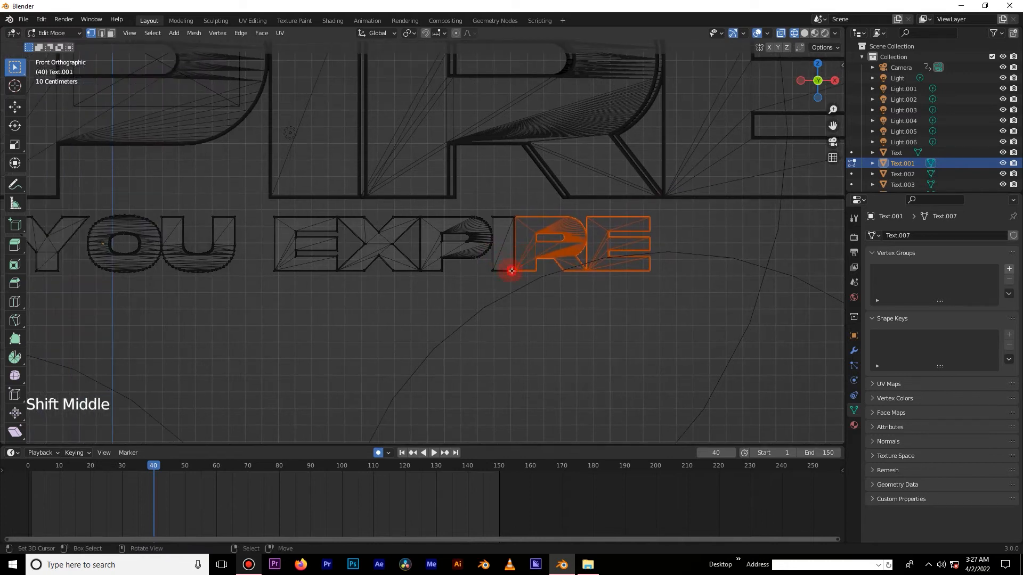
# Select all linked parts of the I in EXPIRE and separate the letter into its own object.
pyautogui.press('l')
pyautogui.press('l')
pyautogui.press('l')
pyautogui.press('l')
pyautogui.press('l')
pyautogui.press('l')
pyautogui.press('g')
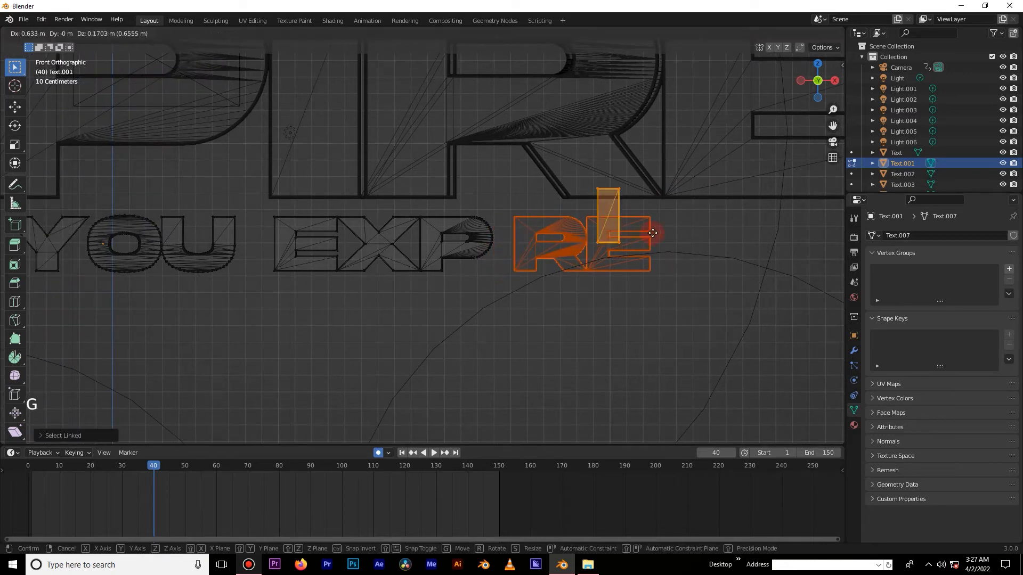
pyautogui.rightClick(650, 231)
pyautogui.press('p')
pyautogui.click(651, 232)
# Select all linked parts of the P in EXPIRE and separate the letter into its own object.
pyautogui.keyDown('shift'); pyautogui.moveTo(445, 274); pyautogui.dragTo(614, 255, button='middle'); pyautogui.keyUp('shift')
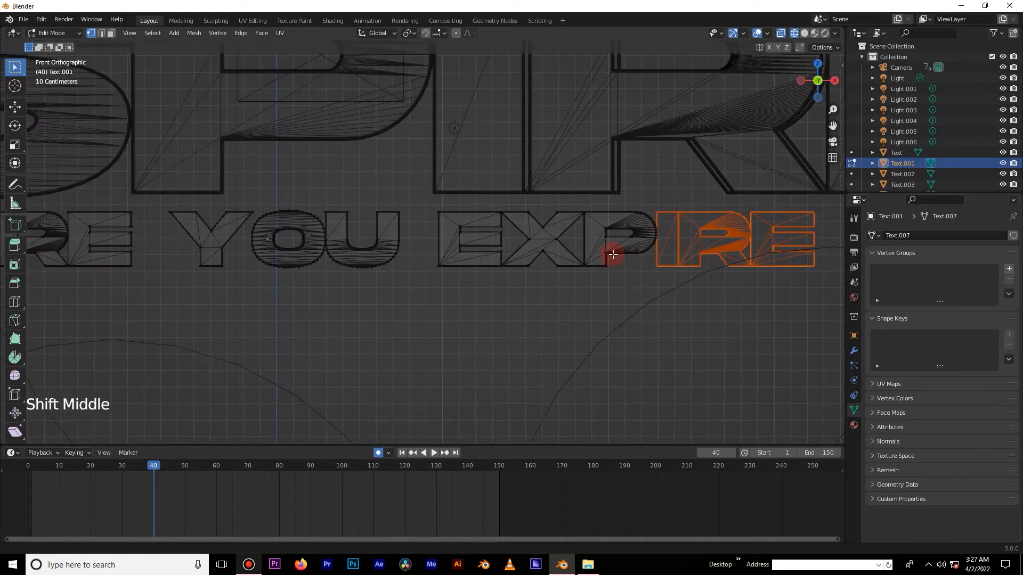
pyautogui.press('l')
pyautogui.press('l')
pyautogui.press('l')
pyautogui.press('l')
pyautogui.press('l')
pyautogui.press('l')
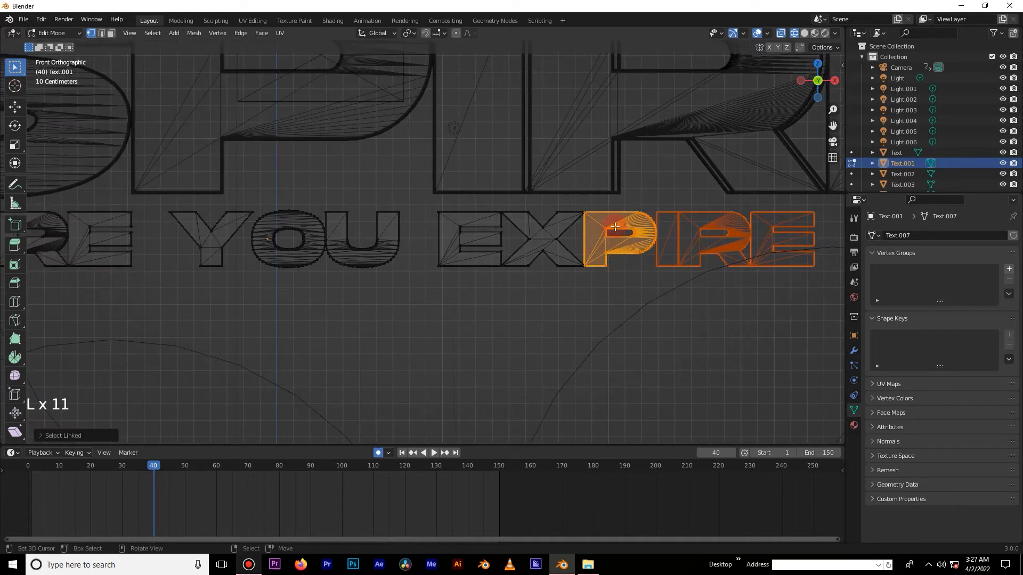
pyautogui.press('p')
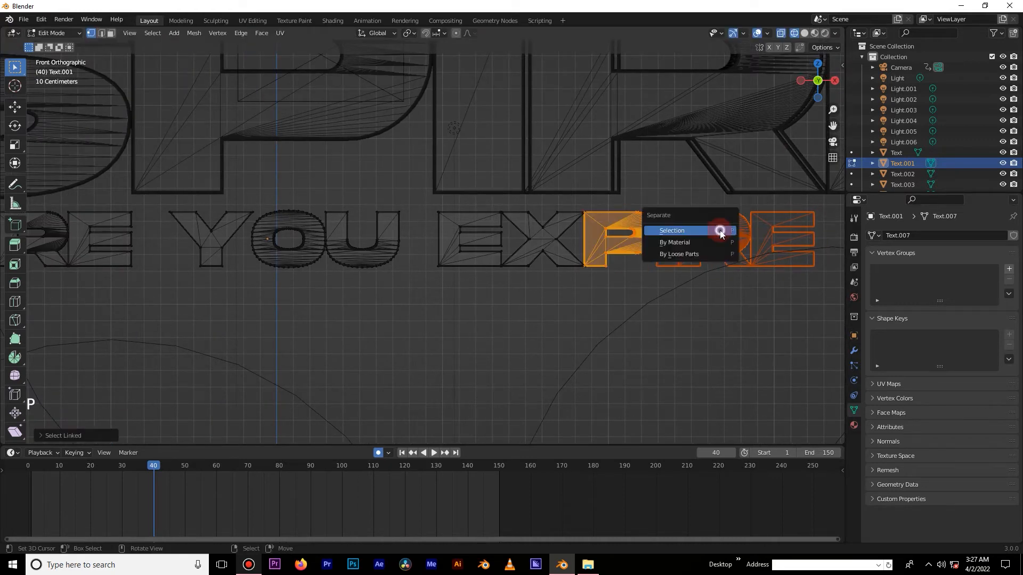
pyautogui.click(721, 230)
# Select all linked parts of the X in EXPIRE and separate the letter into its own object.
pyautogui.keyDown('shift'); pyautogui.moveTo(560, 275); pyautogui.dragTo(665, 281, button='middle'); pyautogui.keyUp('shift')
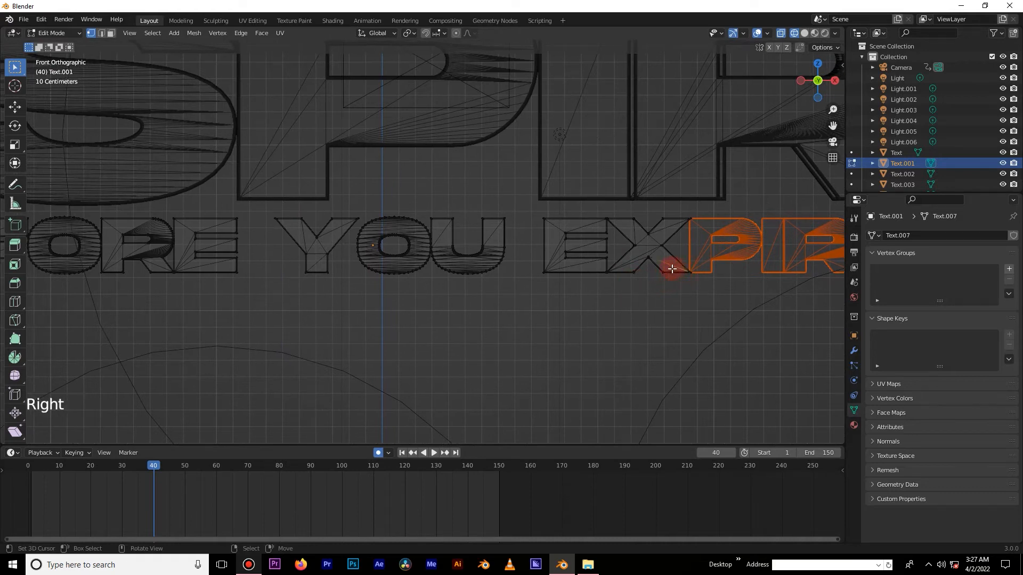
pyautogui.press('l')
pyautogui.press('l')
pyautogui.press('l')
pyautogui.press('l')
pyautogui.press('g')
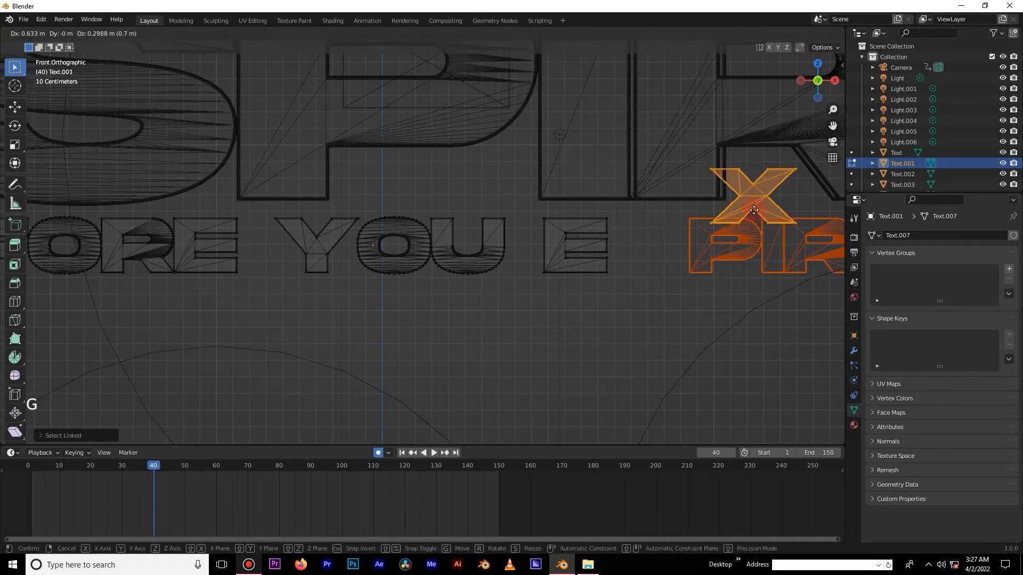
pyautogui.rightClick(754, 210)
pyautogui.press('p')
pyautogui.click(754, 210)
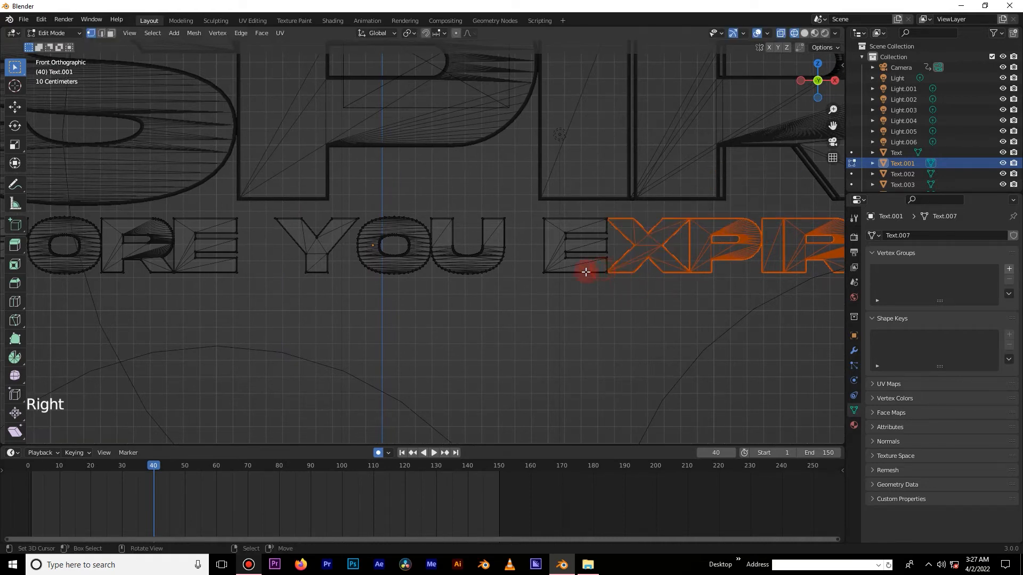
# Select all linked parts of the first E in EXPIRE and separate the letter into its own object.
pyautogui.press('l')
pyautogui.press('l')
pyautogui.press('l')
pyautogui.press('l')
pyautogui.press('h')
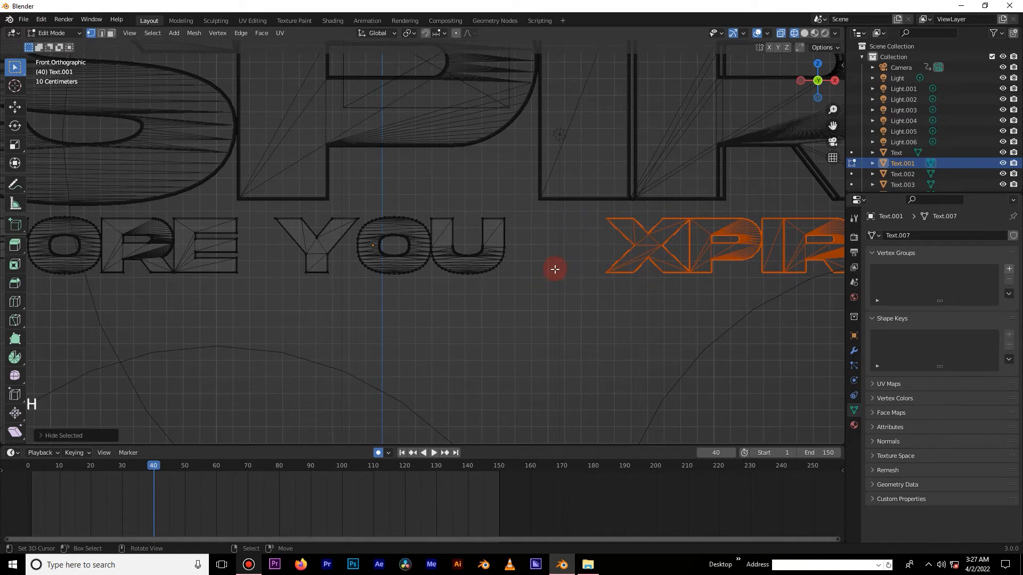
pyautogui.hotkey('ctrl', 'z')
pyautogui.press('p')
pyautogui.click(555, 268)
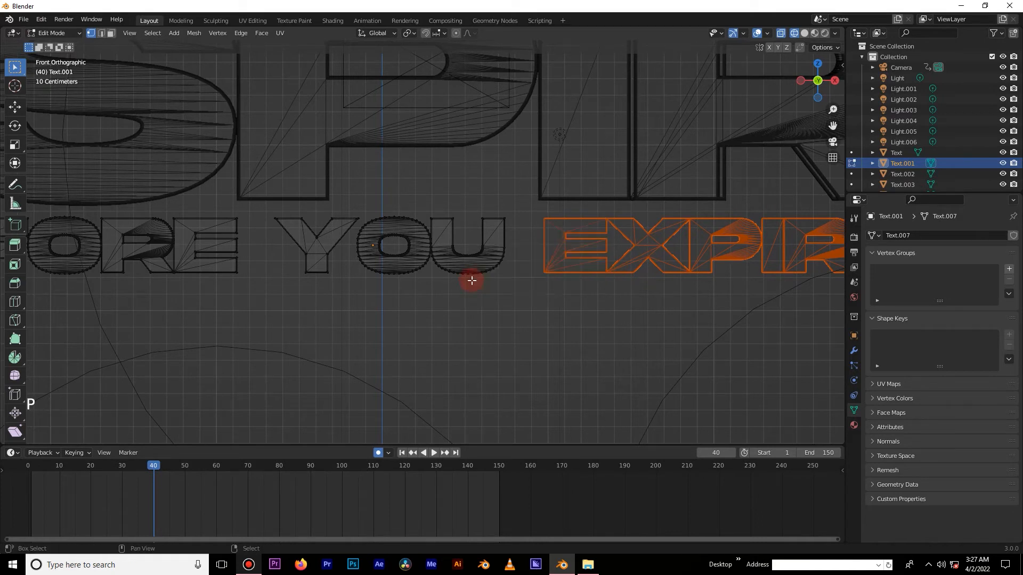
# Select all linked parts of the U in YOU and separate the letter into its own object.
pyautogui.keyDown('shift'); pyautogui.moveTo(470, 281); pyautogui.dragTo(581, 345, button='middle'); pyautogui.keyUp('shift')
pyautogui.press('l')
pyautogui.press('l')
pyautogui.press('l')
pyautogui.press('l')
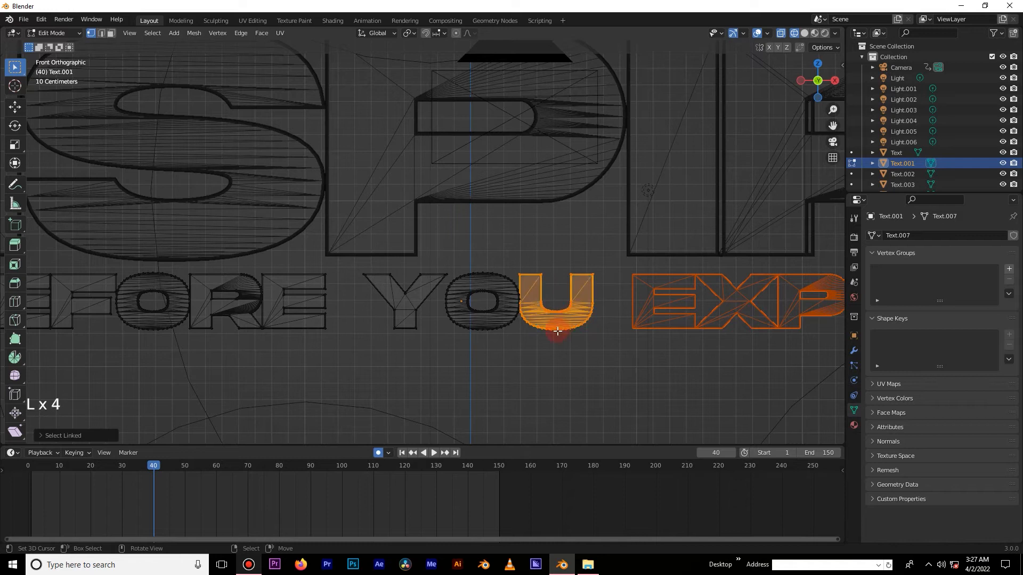
pyautogui.press('g')
pyautogui.press('Escape')
pyautogui.press('p')
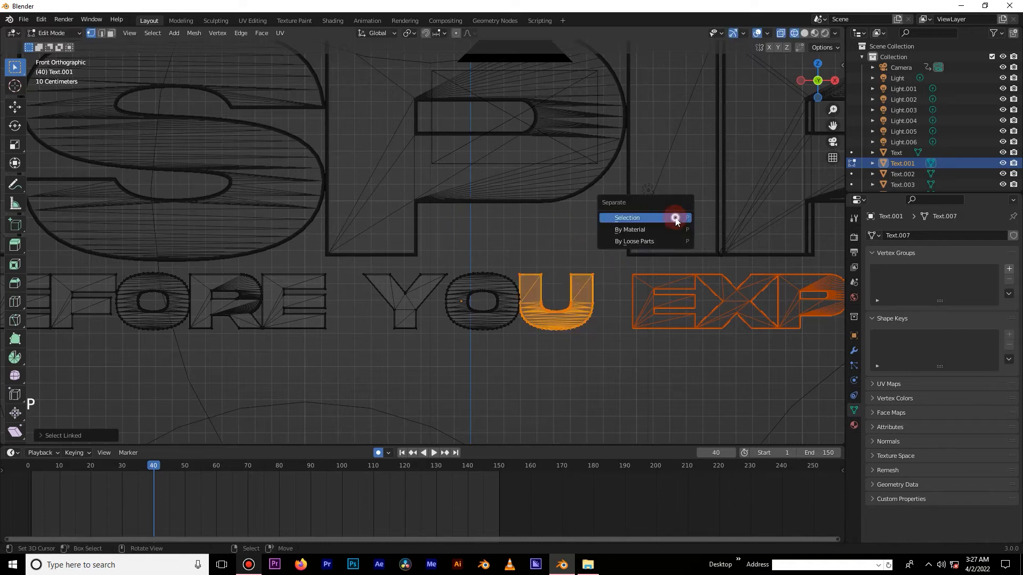
pyautogui.click(676, 215)
# Select all linked parts of the O in YOU and separate the letter into its own object.
pyautogui.press('l')
pyautogui.press('l')
pyautogui.press('l')
pyautogui.press('l')
pyautogui.press('l')
pyautogui.press('l')
pyautogui.press('l')
pyautogui.press('l')
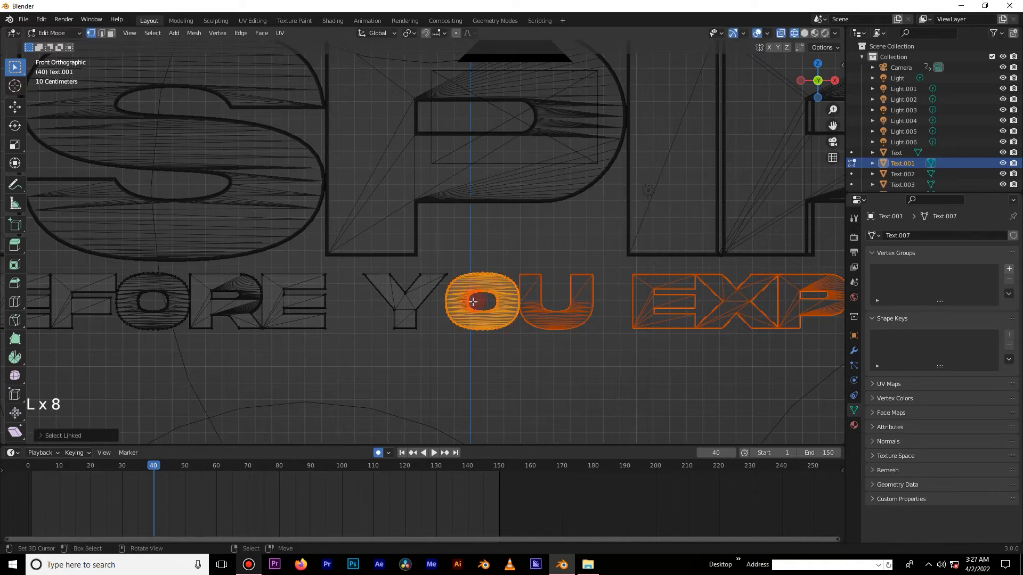
pyautogui.press('g')
pyautogui.press('Escape')
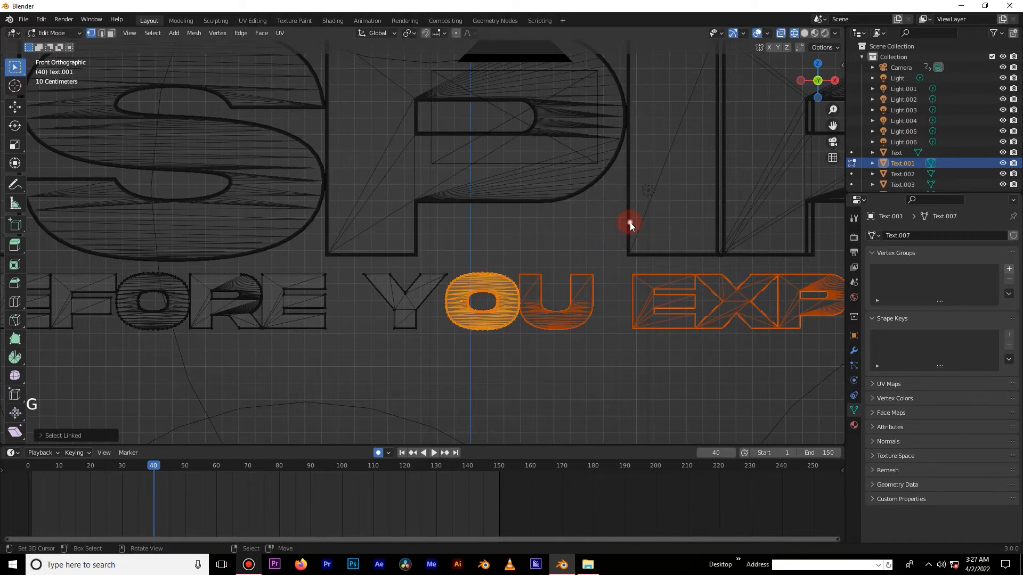
pyautogui.press('p')
pyautogui.click(442, 278)
# Select all linked parts of the Y in YOU and separate the letter into its own object.
pyautogui.press('l')
pyautogui.press('l')
pyautogui.press('l')
pyautogui.press('l')
pyautogui.press('l')
pyautogui.press('l')
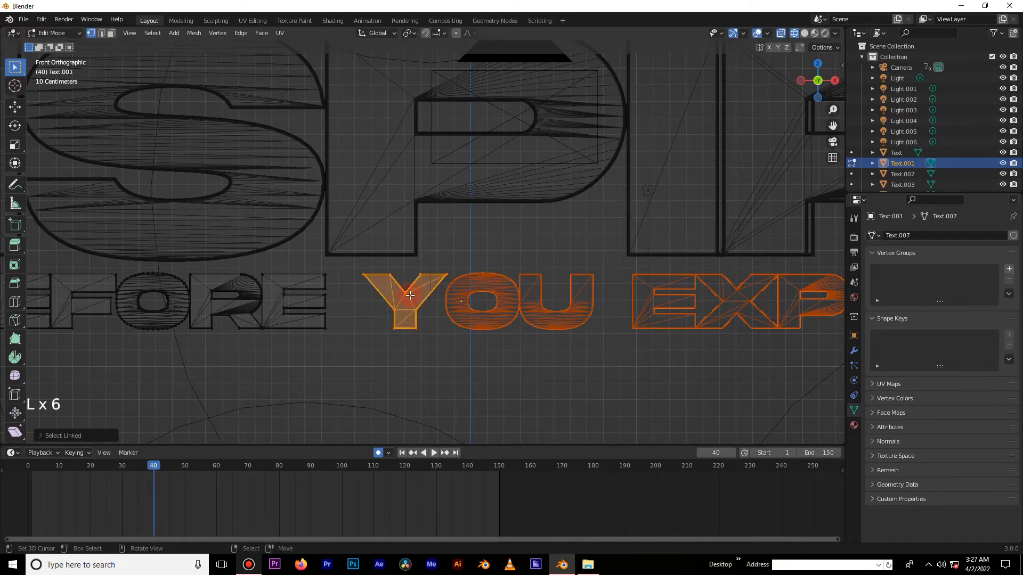
pyautogui.press('g')
pyautogui.press('Escape')
pyautogui.press('p')
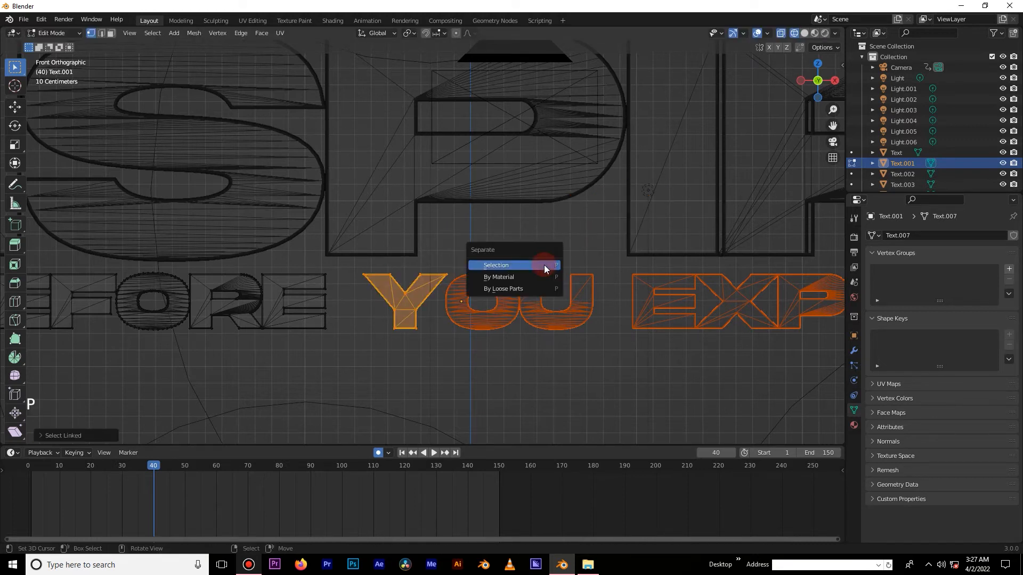
pyautogui.click(534, 267)
# Select all linked parts of the final E in BEFORE and separate the letter into its own object.
pyautogui.moveTo(527, 307)
pyautogui.keyDown('shift'); pyautogui.mouseDown(button='middle')
pyautogui.moveTo(563, 307)
pyautogui.moveTo(516, 317)
pyautogui.mouseUp(button='middle'); pyautogui.keyUp('shift')
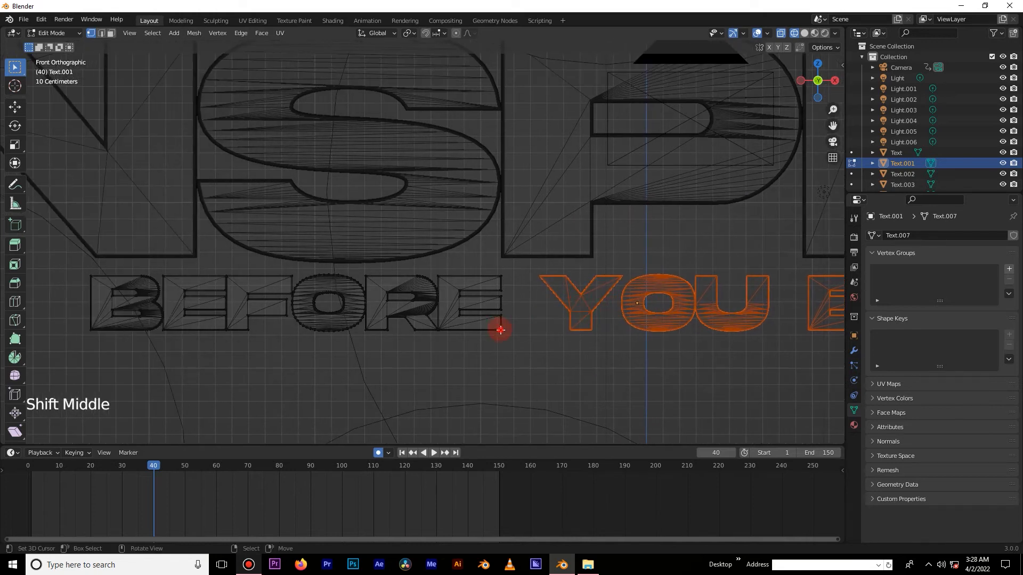
pyautogui.press('l')
pyautogui.press('l')
pyautogui.press('l')
pyautogui.press('l')
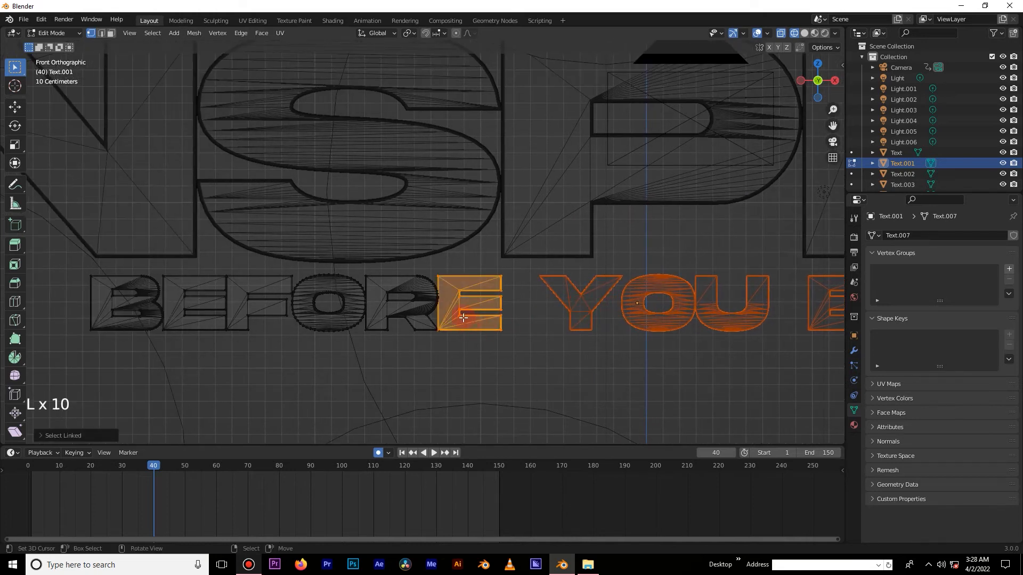
pyautogui.press('g')
pyautogui.rightClick(618, 257)
pyautogui.press('p')
pyautogui.click(618, 256)
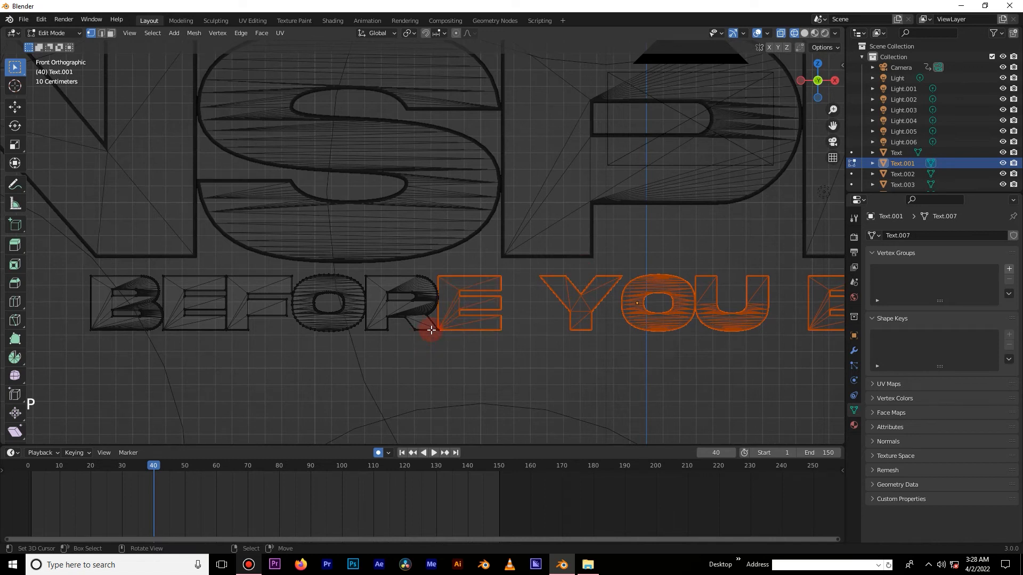
# Select all linked parts of the R in BEFORE and separate the letter into its own object.
pyautogui.press('l')
pyautogui.press('l')
pyautogui.press('l')
pyautogui.press('l')
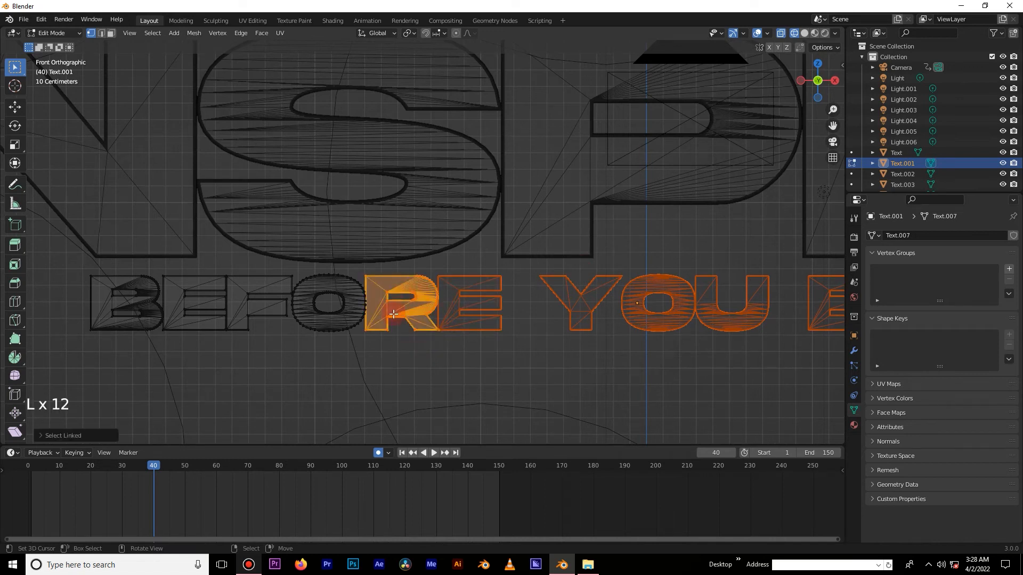
pyautogui.press('g')
pyautogui.rightClick(559, 274)
pyautogui.press('p')
pyautogui.click(559, 274)
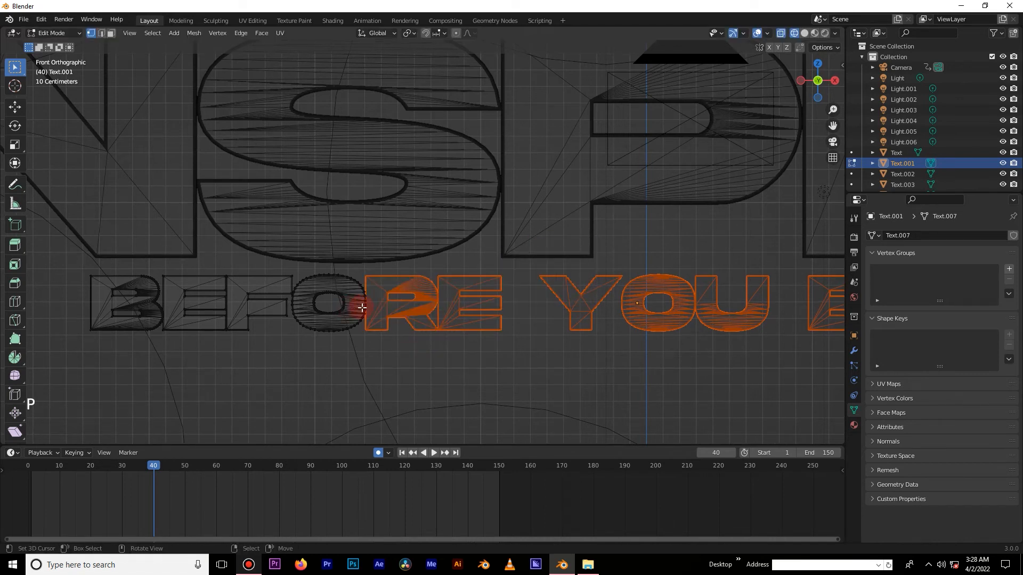
# Select all linked parts of the O in BEFORE and separate the letter into its own object.
pyautogui.press('l')
pyautogui.press('l')
pyautogui.press('l')
pyautogui.press('l')
pyautogui.press('l')
pyautogui.press('l')
pyautogui.press('l')
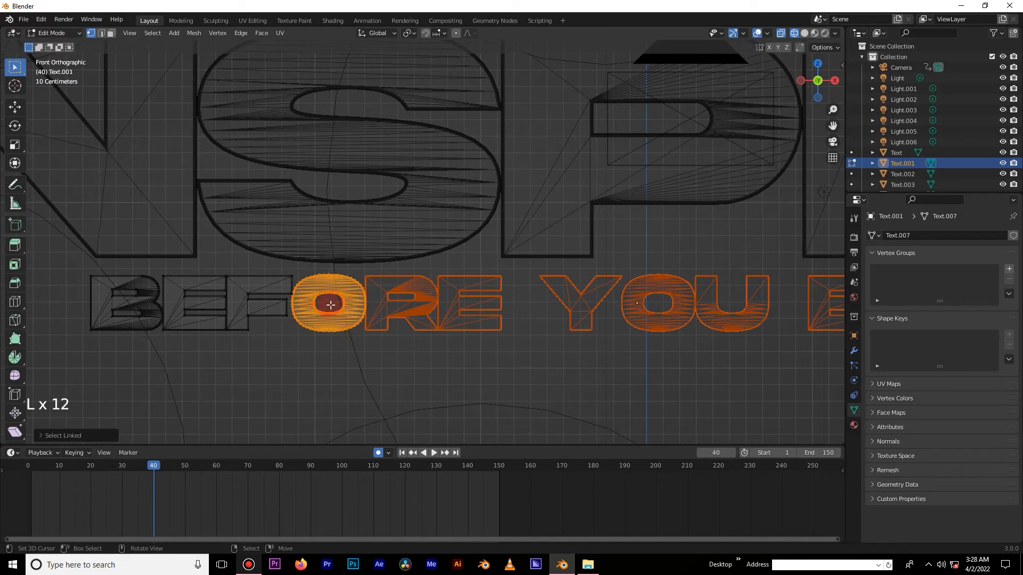
pyautogui.press('g')
pyautogui.rightClick(557, 250)
pyautogui.press('p')
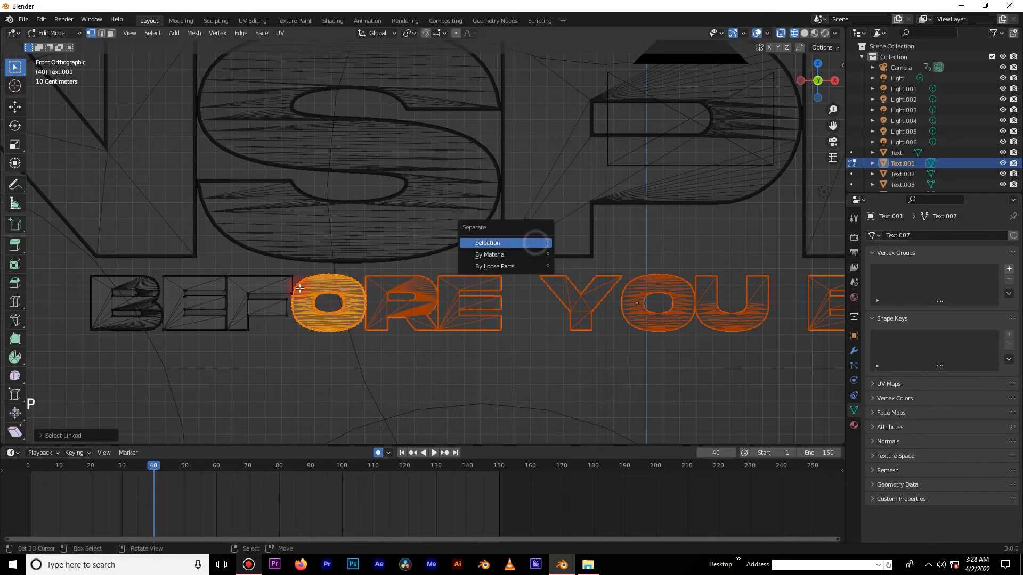
pyautogui.click(527, 248)
# Select all linked parts of the F in BEFORE and separate the letter into its own object.
pyautogui.press('l')
pyautogui.press('l')
pyautogui.press('l')
pyautogui.press('l')
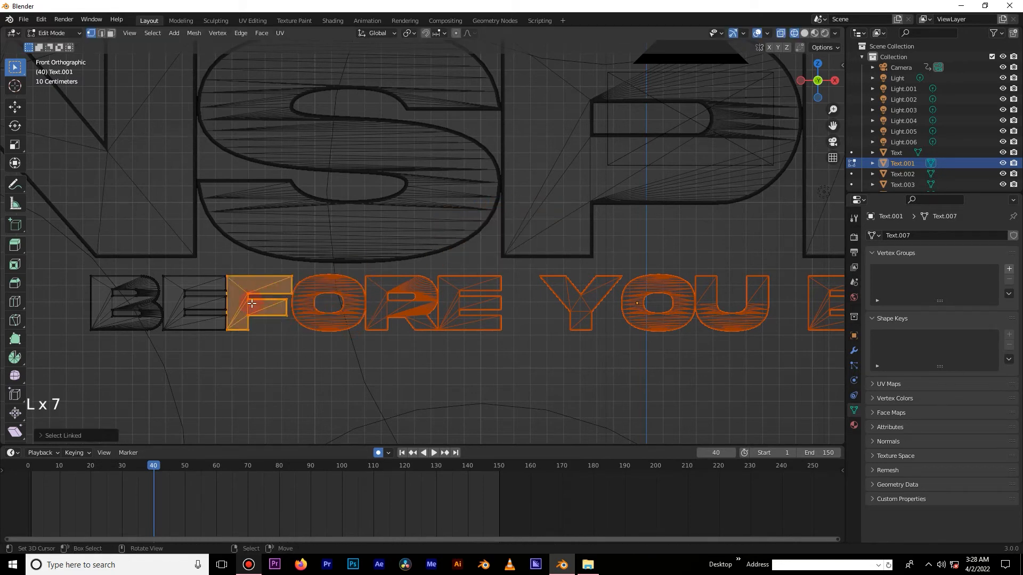
pyautogui.press('g')
pyautogui.rightClick(547, 234)
pyautogui.press('p')
pyautogui.click(543, 233)
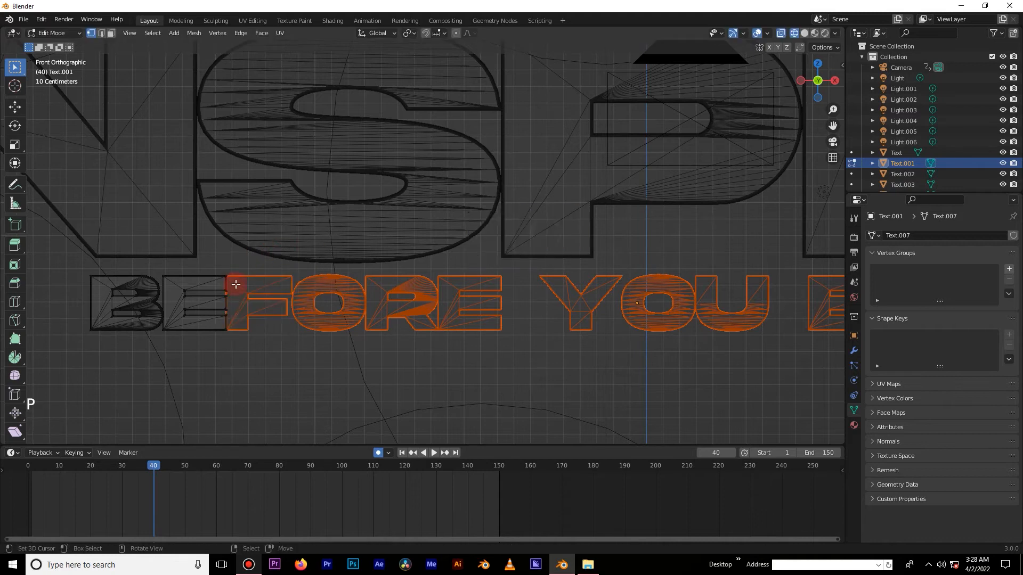
# Select all linked parts of the first E in BEFORE and separate it, leaving only the B in the original mesh.
pyautogui.press('l')
pyautogui.press('l')
pyautogui.press('l')
pyautogui.press('l')
pyautogui.press('l')
pyautogui.press('l')
pyautogui.press('l')
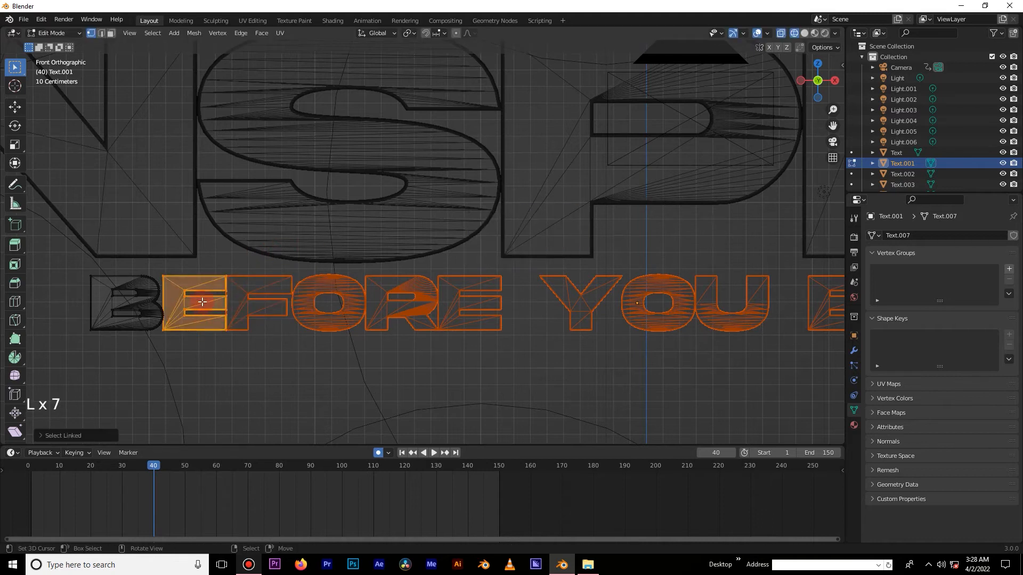
pyautogui.press('g')
pyautogui.rightClick(527, 285)
pyautogui.press('p')
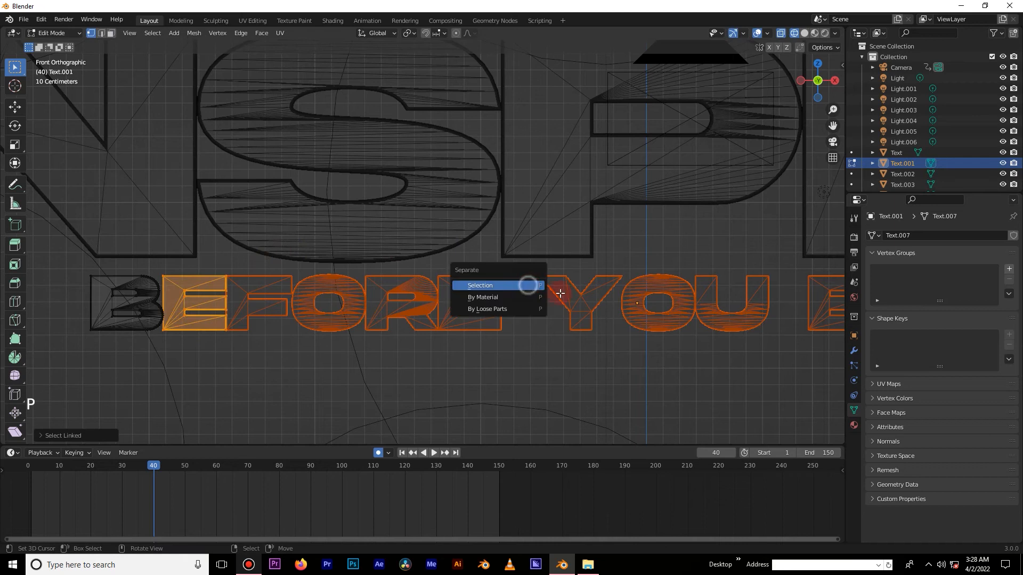
pyautogui.click(530, 286)
# Return to Object Mode and set the origin of every BEFORE YOU EXPIRE letter to its own geometry.
pyautogui.press('Tab')
pyautogui.scroll(-3, 403, 239)
pyautogui.click(162, 33)
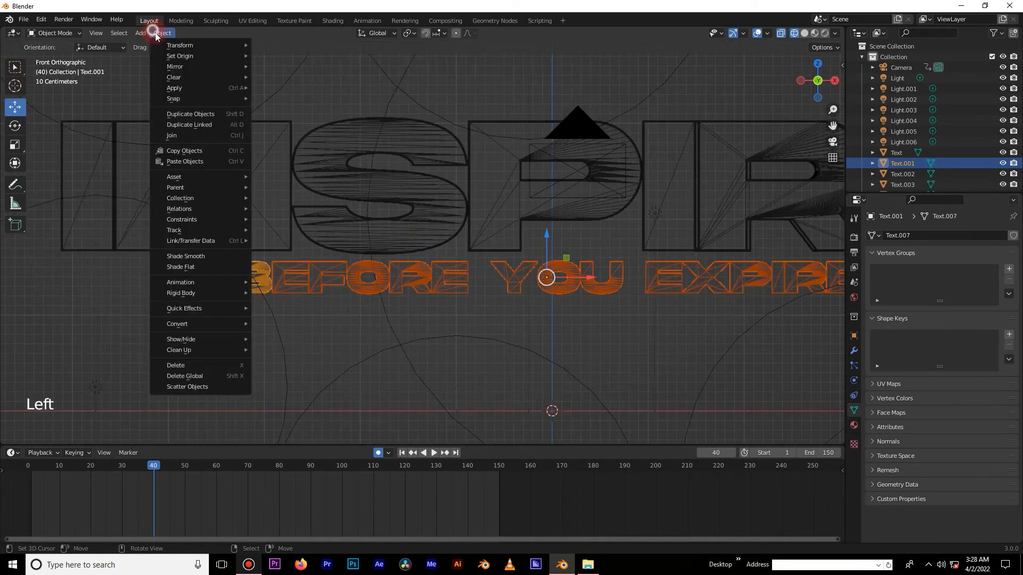
pyautogui.moveTo(175, 50)
pyautogui.click(287, 68)
# Keyframe the BEFORE YOU EXPIRE letters at full size on frame 50 and scaled down to nothing on frame 29.
pyautogui.scroll(-4, 480, 303)
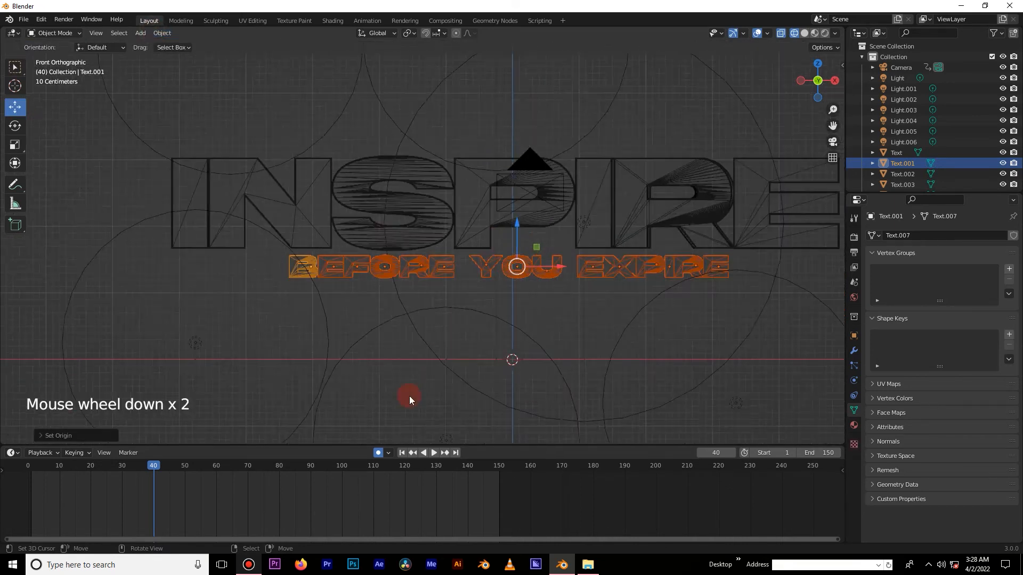
pyautogui.moveTo(137, 483); pyautogui.dragTo(185, 483)
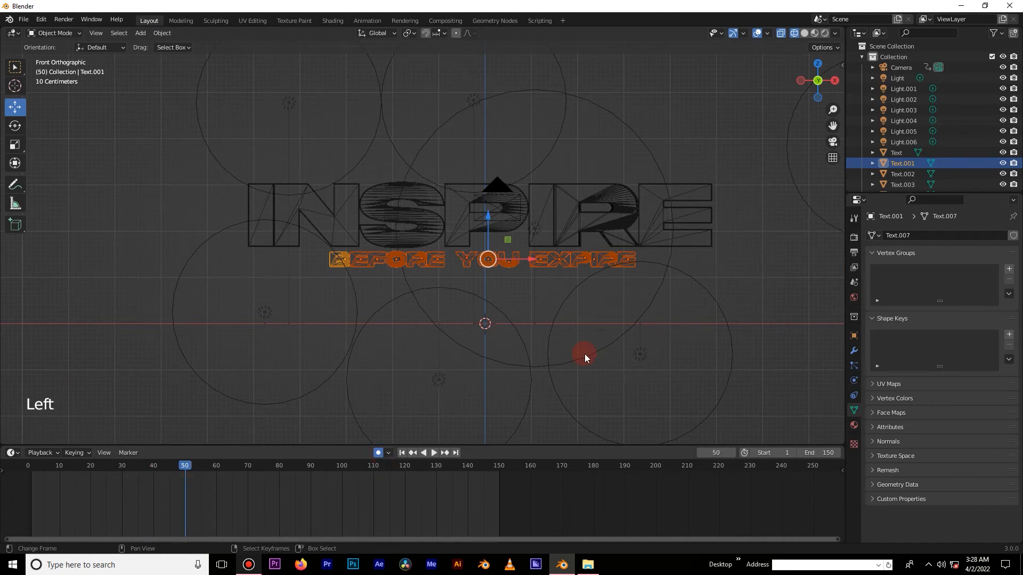
pyautogui.press('s')
pyautogui.click(597, 348)
pyautogui.click(119, 487)
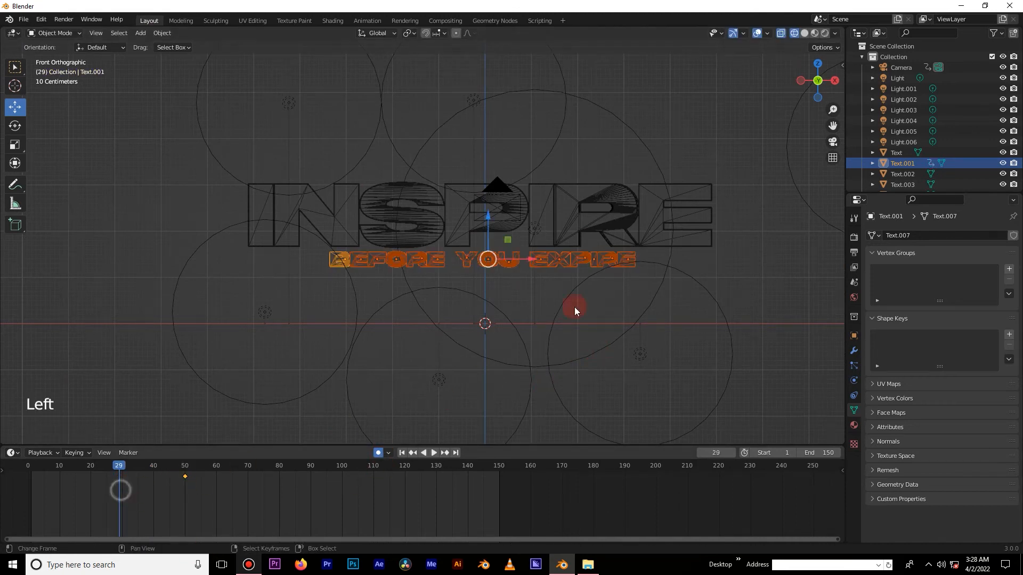
pyautogui.press('s')
pyautogui.click(581, 296)
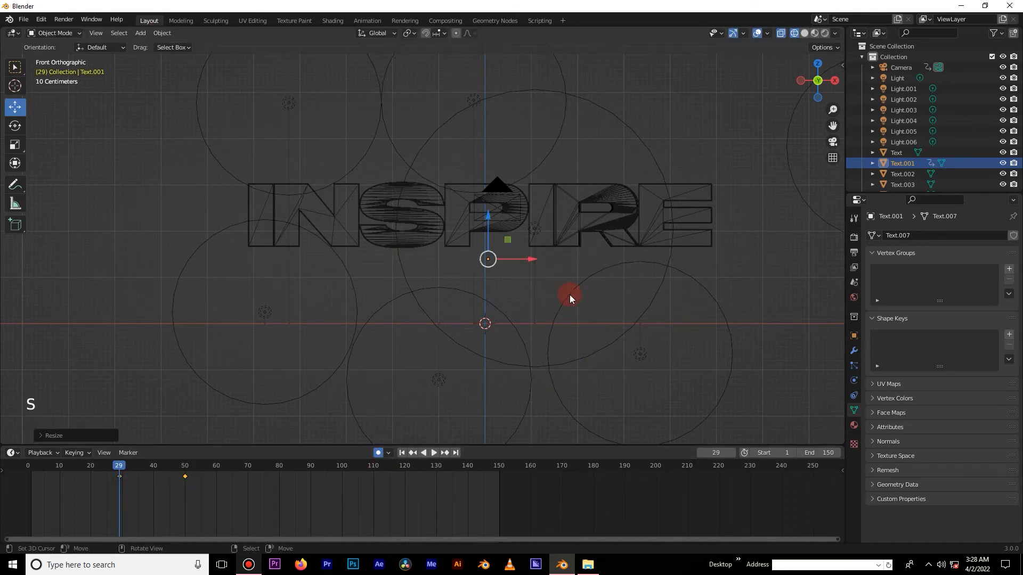
# Set the letters' scale keyframes to Back interpolation and play the animation from near the start in camera view.
pyautogui.press('KP_0')
pyautogui.press('space')
pyautogui.press('t')
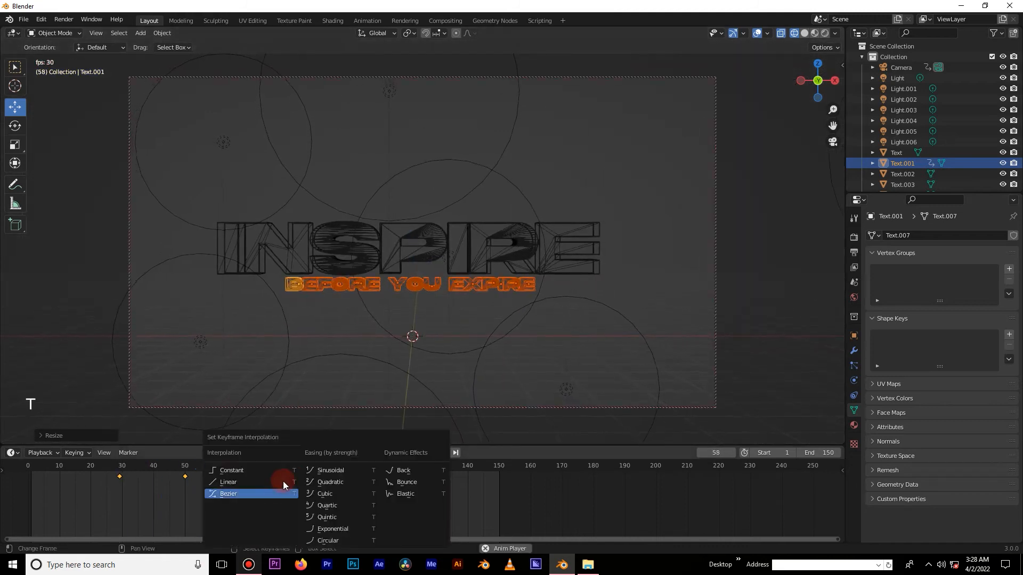
pyautogui.click(404, 471)
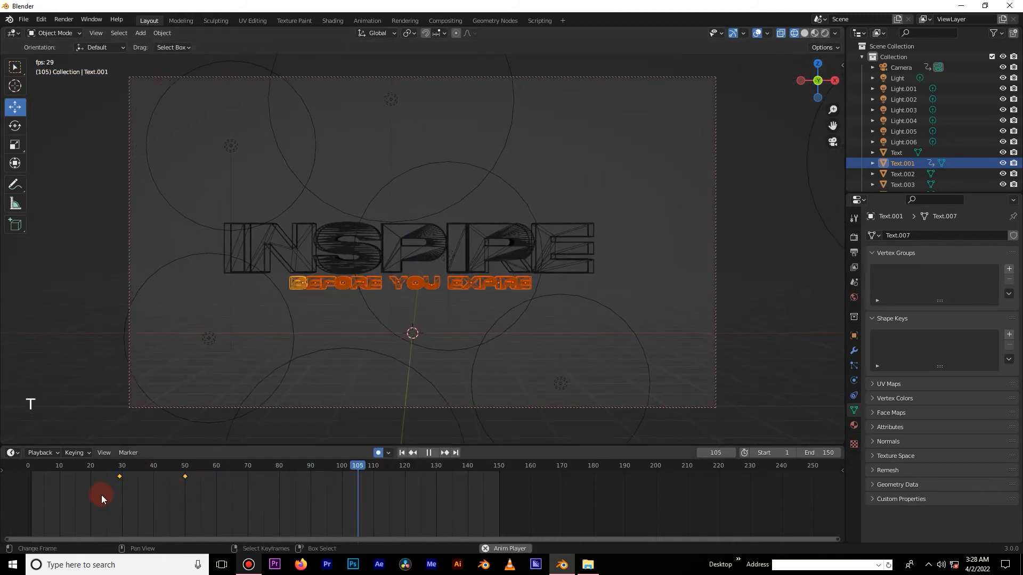
pyautogui.click(42, 495)
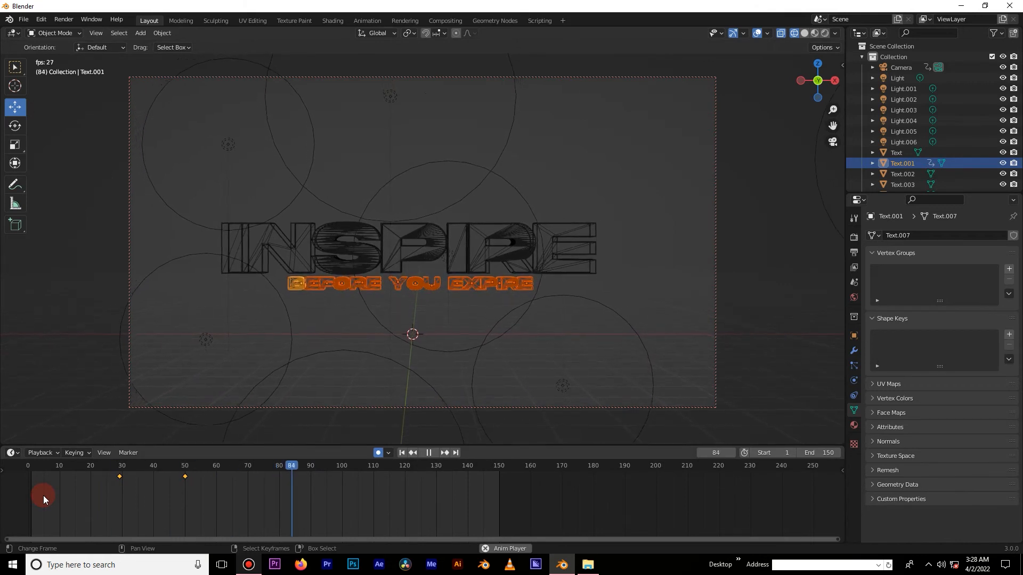
pyautogui.click(43, 495)
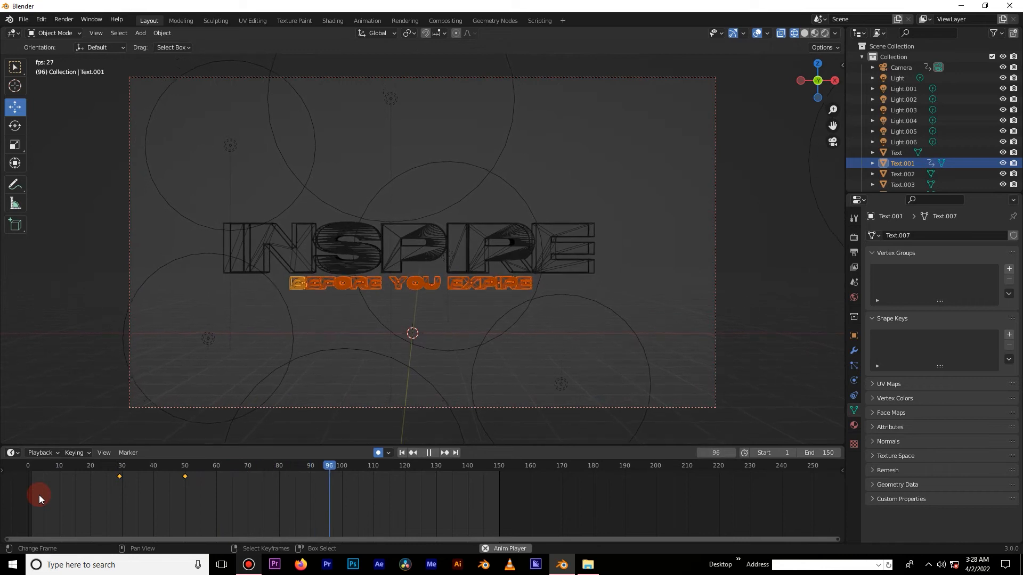
# Play the animation again from near the start and stop after the lower line's letters have scaled in.
pyautogui.click(40, 494)
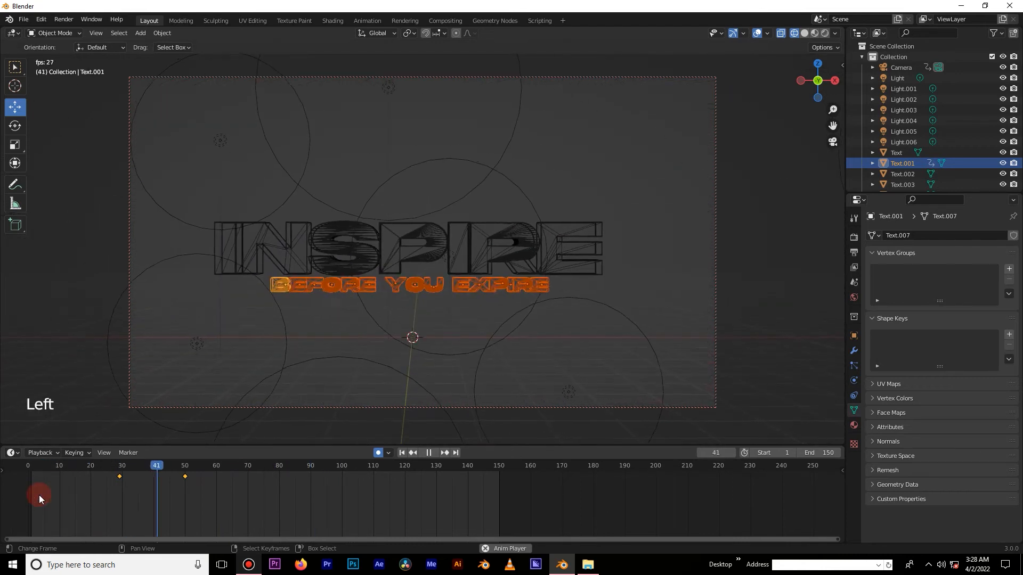
pyautogui.press('space')
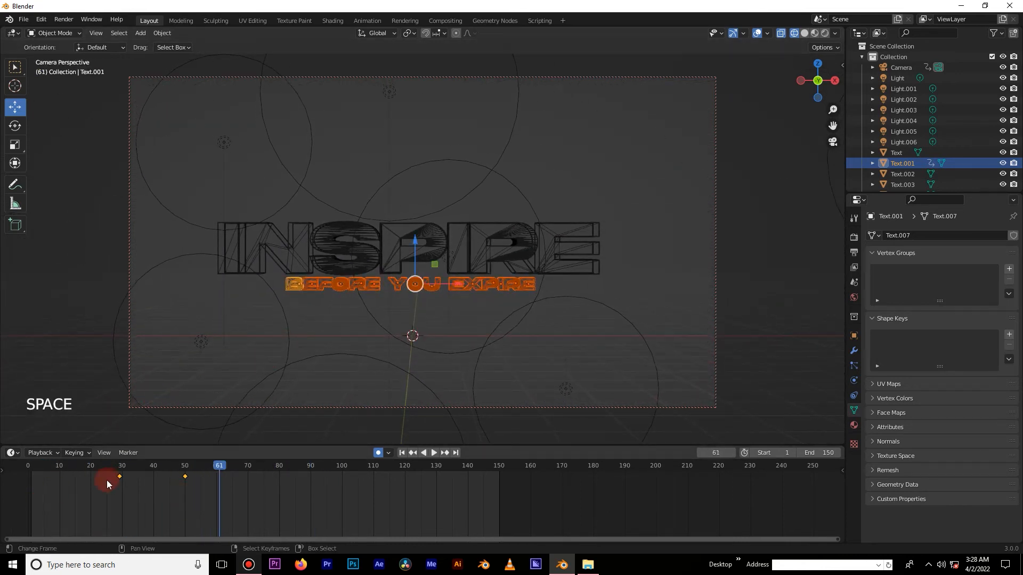
pyautogui.click(37, 488)
pyautogui.press('space')
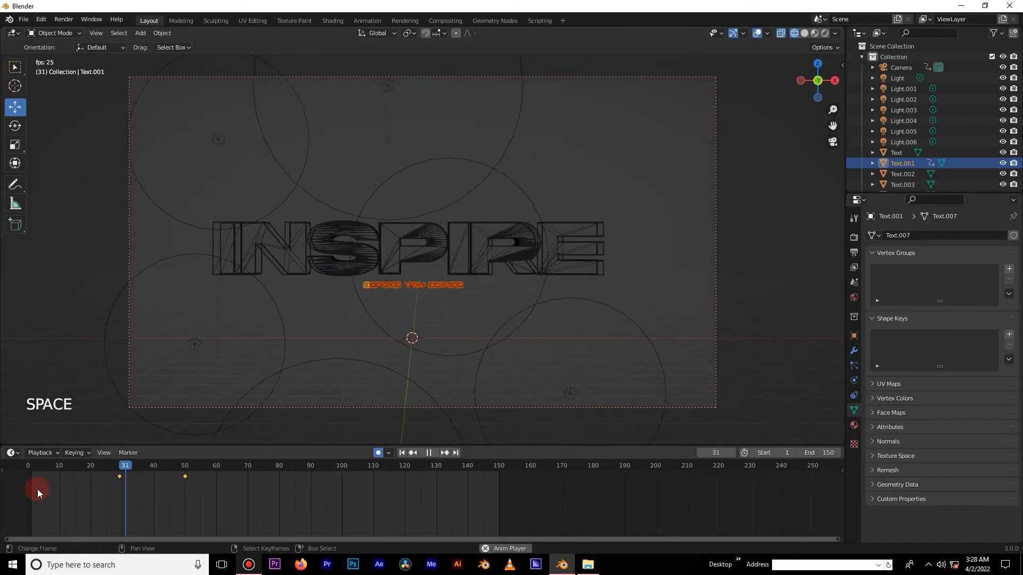
pyautogui.press('space')
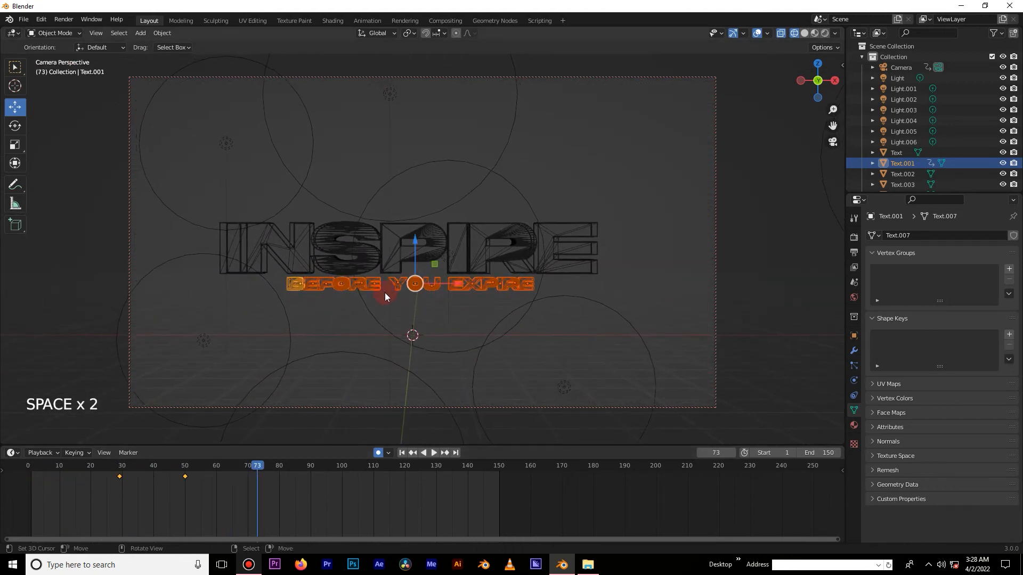
# At frame 73, move the camera slightly closer and sideways to key it, select the camera, and play the animation.
pyautogui.keyDown('shift'); pyautogui.moveTo(366, 292); pyautogui.dragTo(418, 286, button='middle'); pyautogui.keyUp('shift')
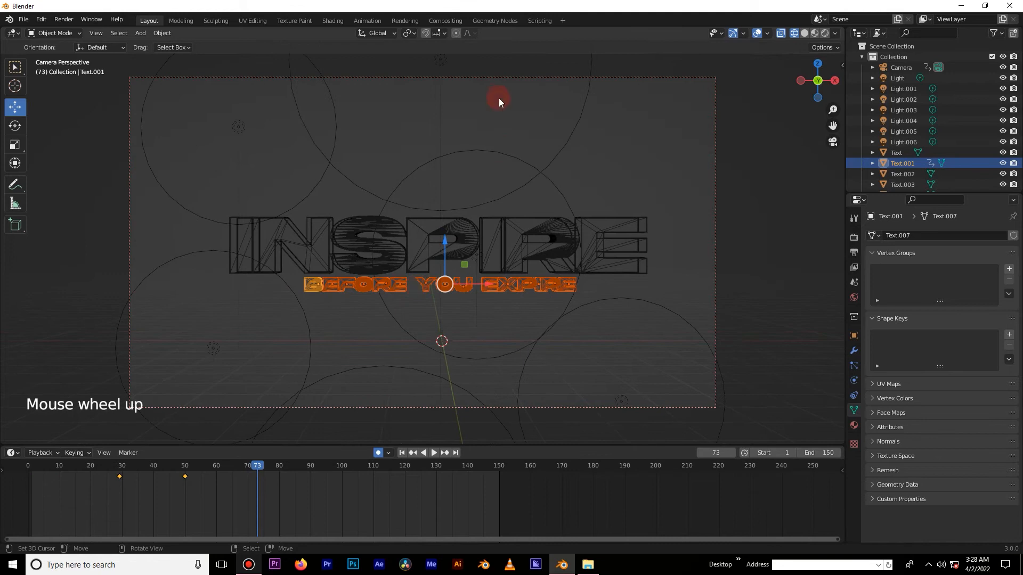
pyautogui.rightClick(495, 77)
pyautogui.press('space')
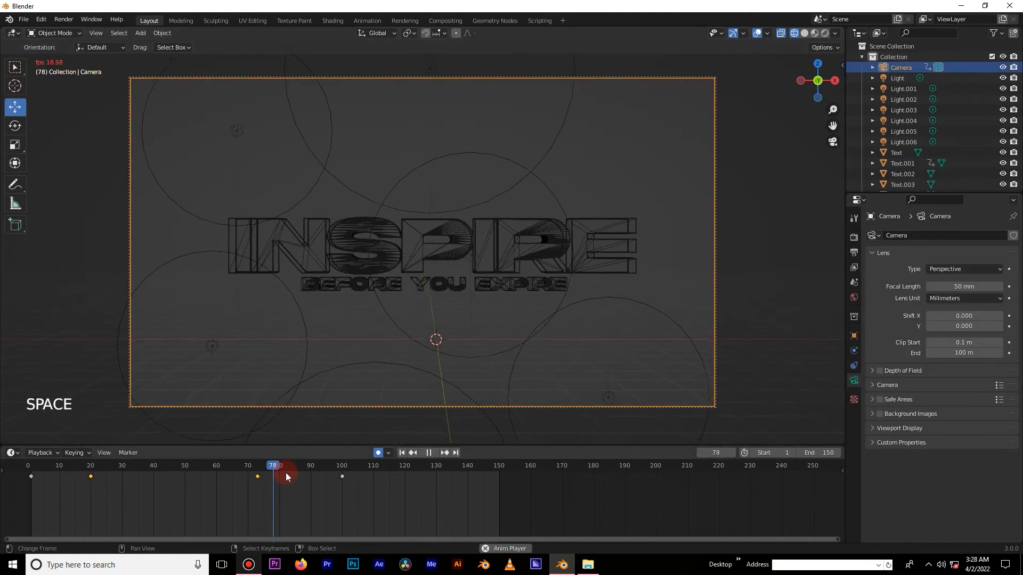
pyautogui.press('Left')
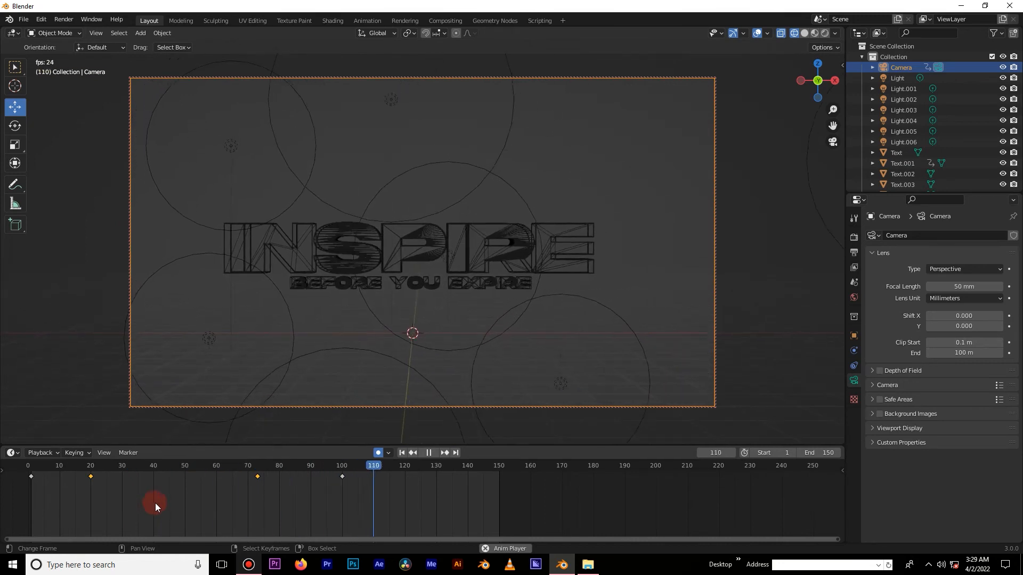
pyautogui.press('space')
# Shift the camera slightly sideways at frame 136 to key it, and move that new keyframe to about frame 151.
pyautogui.press('g')
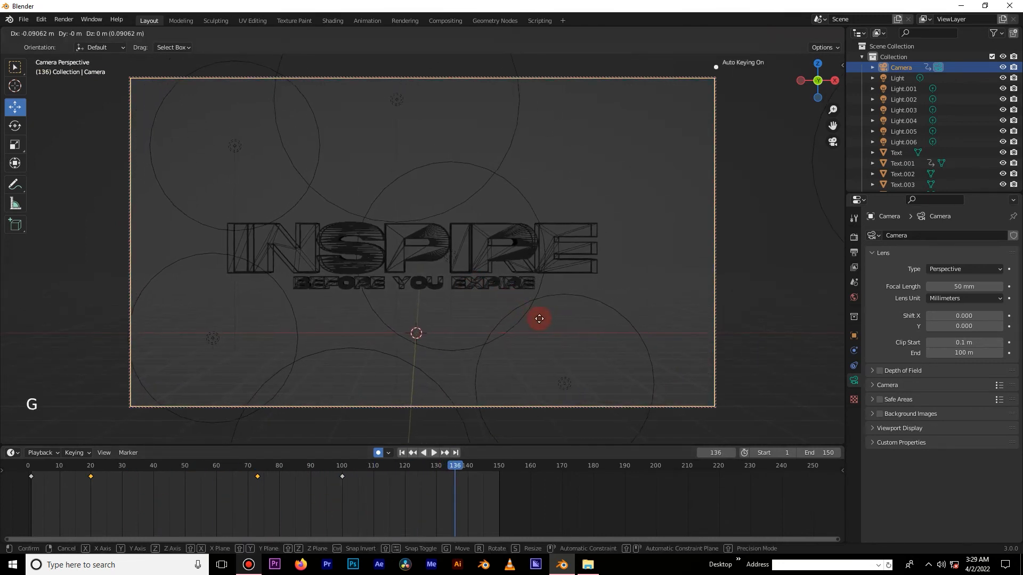
pyautogui.click(521, 322)
pyautogui.press('space')
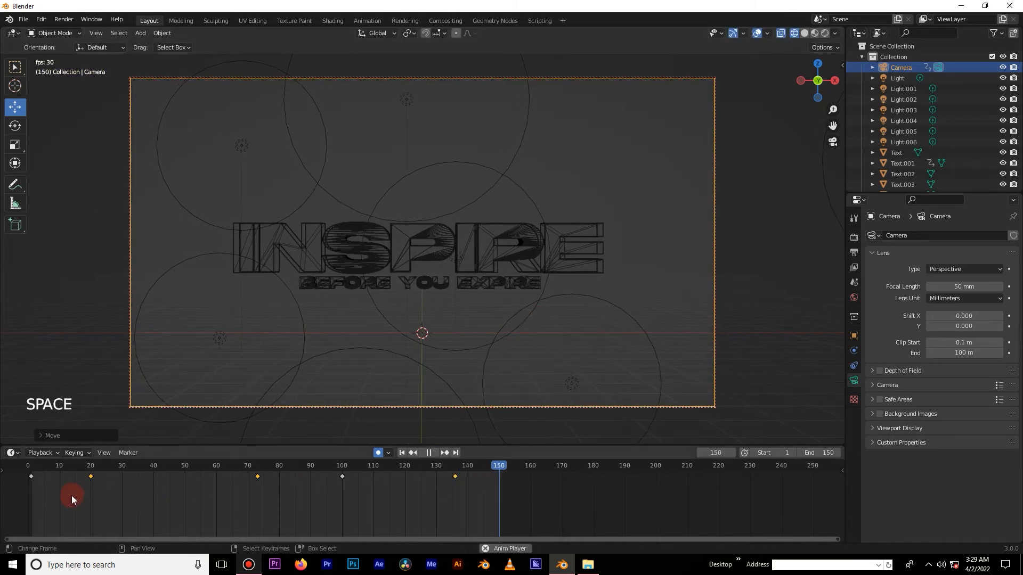
pyautogui.click(455, 476)
pyautogui.press('g')
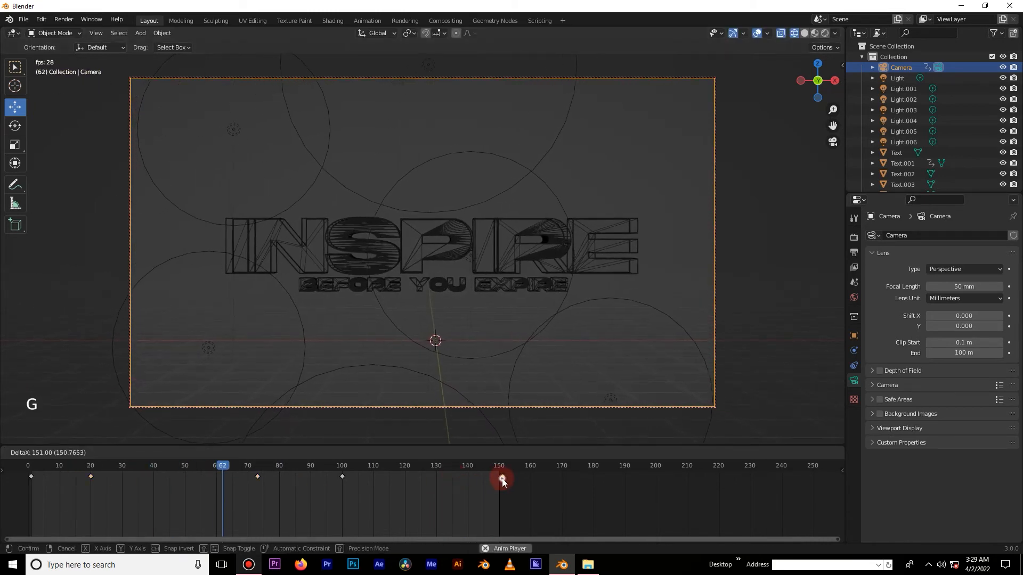
pyautogui.click(502, 479)
# Set the interpolation of all camera keyframes to Linear and stop the playback.
pyautogui.press('a')
pyautogui.press('t')
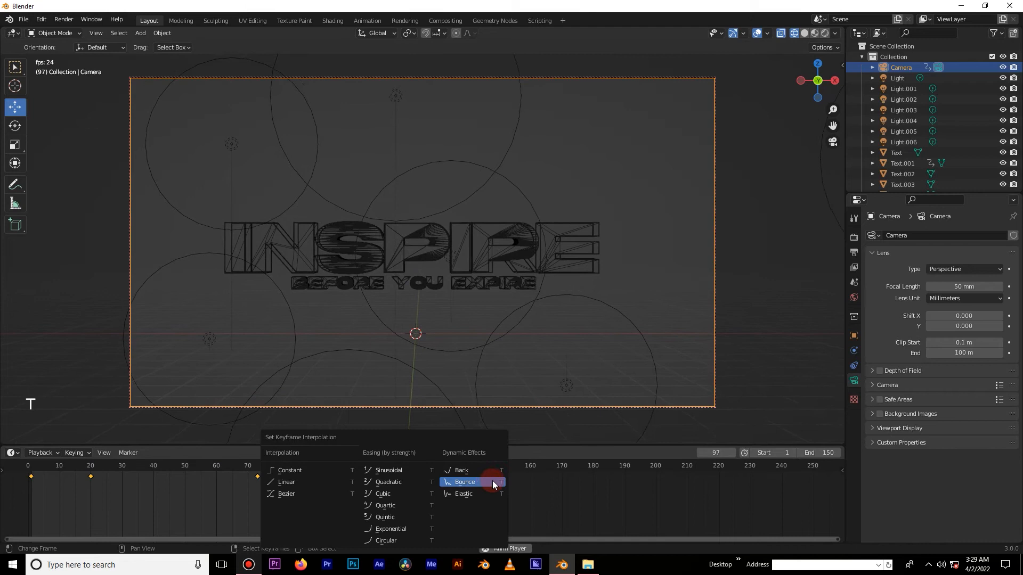
pyautogui.click(309, 483)
pyautogui.press('space')
# In front view, select the first E of BEFORE and shift its scale keyframes to frames 32 and 53.
pyautogui.rightClick(312, 284)
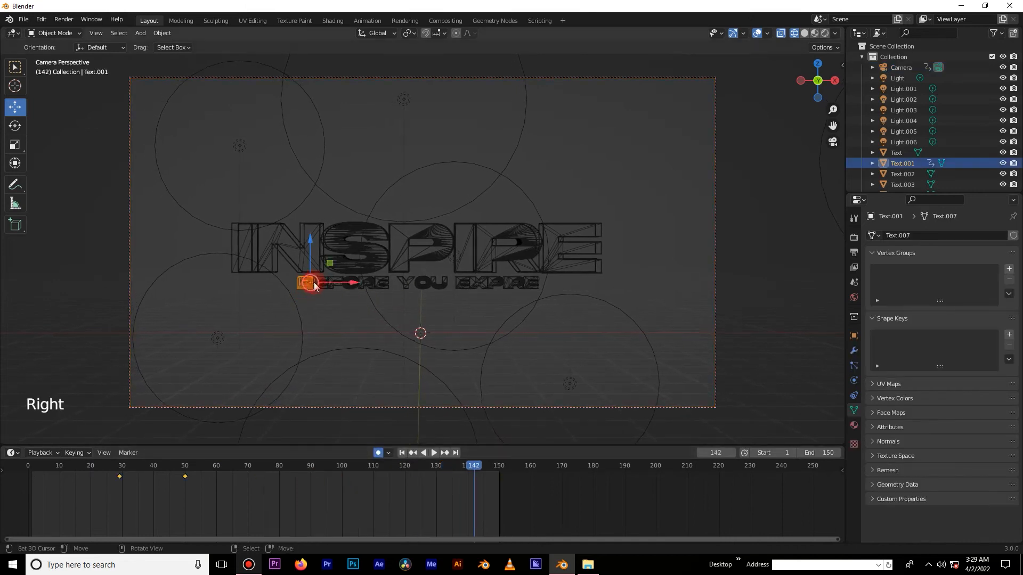
pyautogui.press('KP_1')
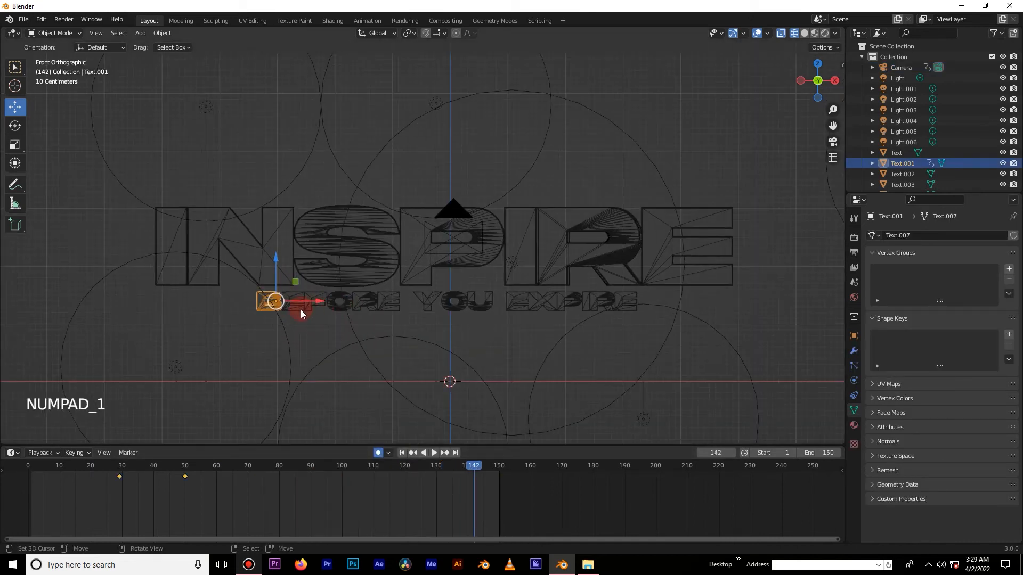
pyautogui.keyDown('shift'); pyautogui.moveTo(300, 309); pyautogui.dragTo(322, 286, button='middle'); pyautogui.keyUp('shift')
pyautogui.scroll(2, 313, 294)
pyautogui.rightClick(292, 288)
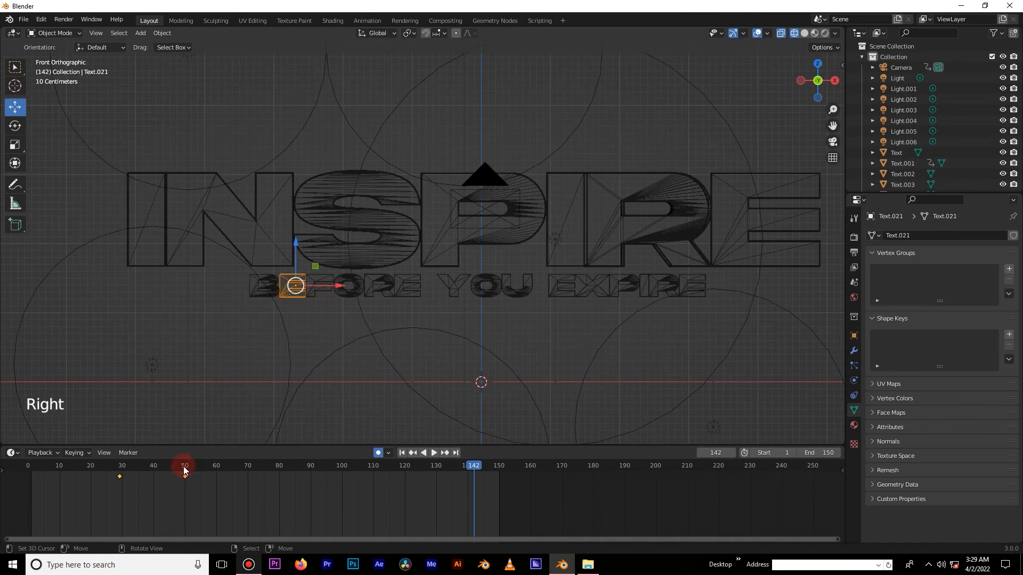
pyautogui.press('g')
pyautogui.click(148, 485)
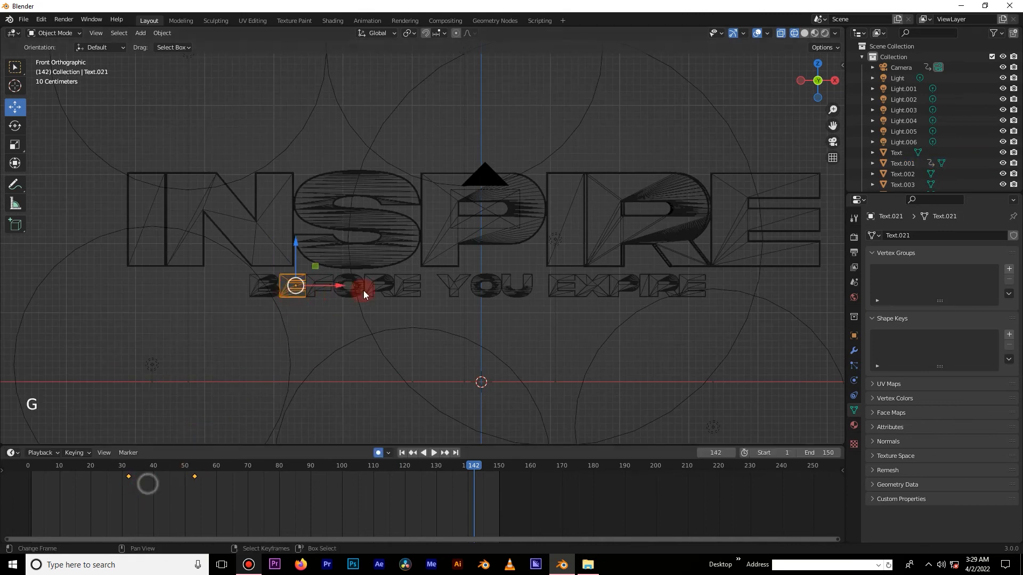
# Shift the F's scale keyframes in BEFORE to frames 35 and 56, and delay the O's keyframes a little more.
pyautogui.rightClick(324, 290)
pyautogui.press('g')
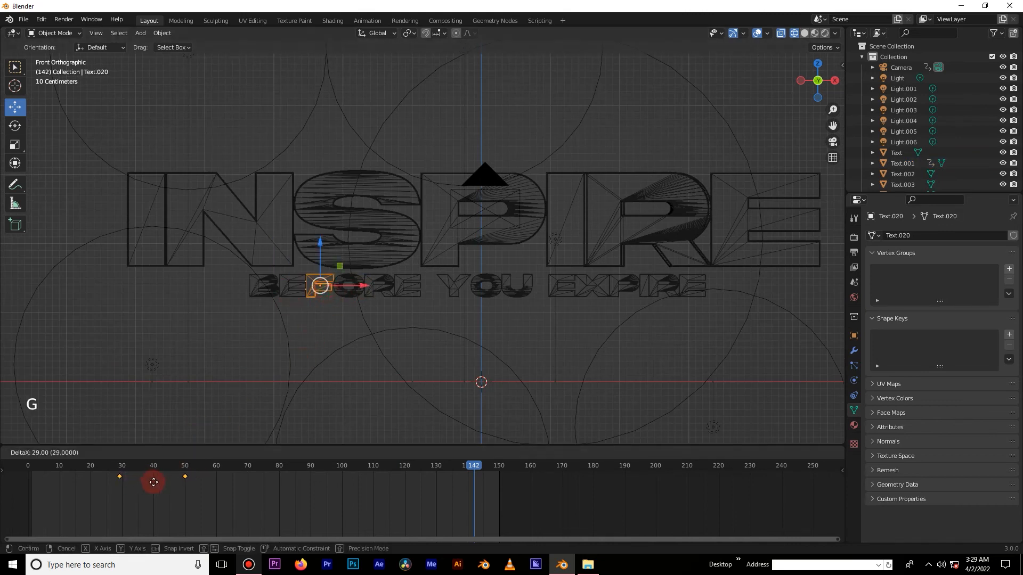
pyautogui.click(166, 482)
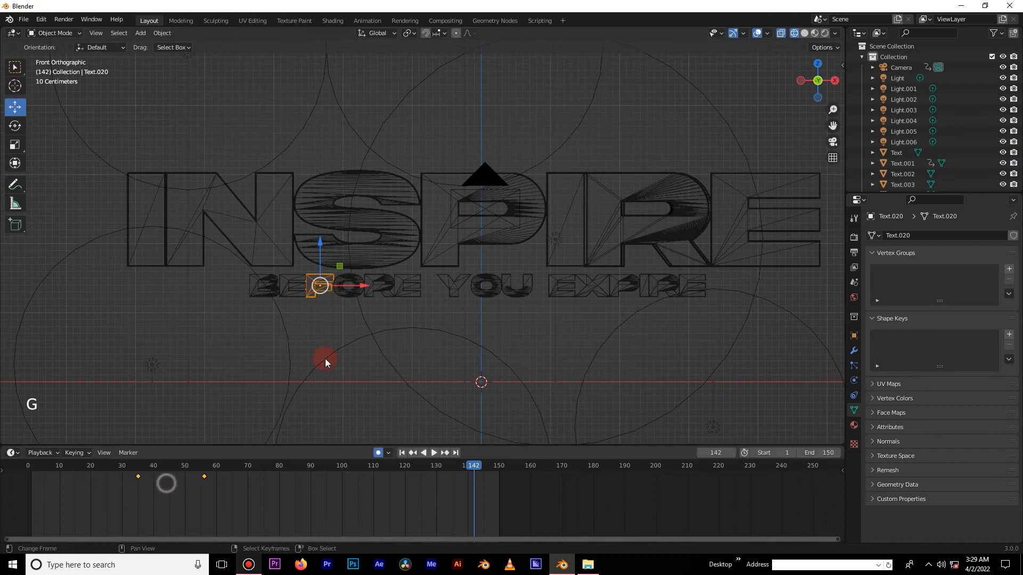
pyautogui.rightClick(341, 295)
pyautogui.press('g')
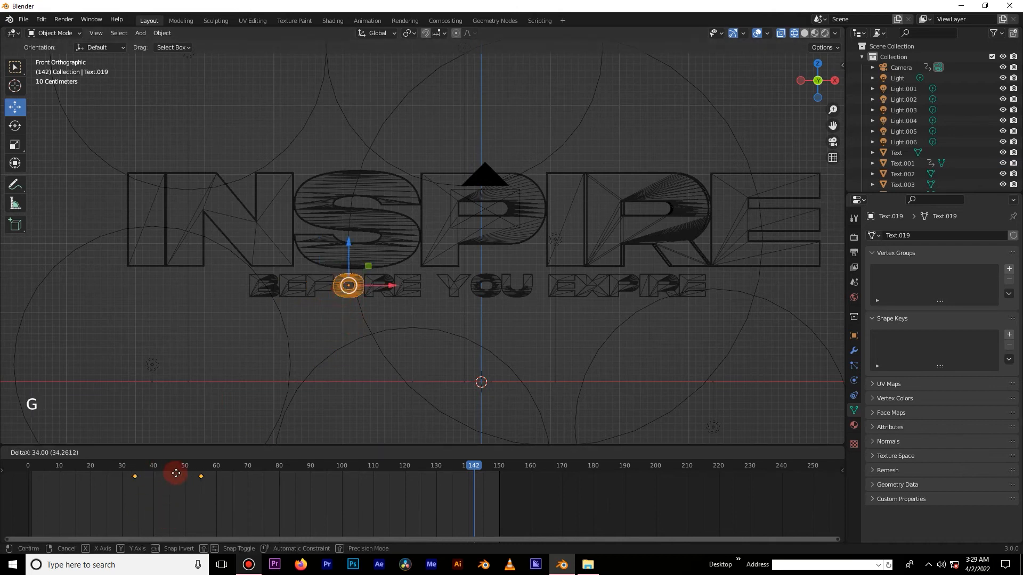
pyautogui.click(186, 473)
# Shift the R's scale keyframes in BEFORE to about frames 45 and 66, and delay the final E's keyframes as well.
pyautogui.rightClick(381, 286)
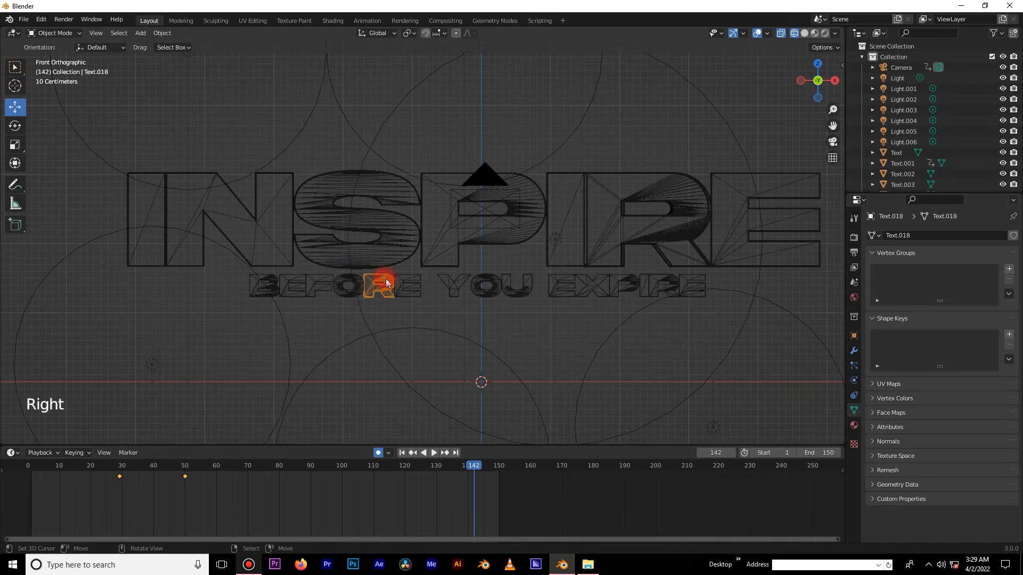
pyautogui.press('g')
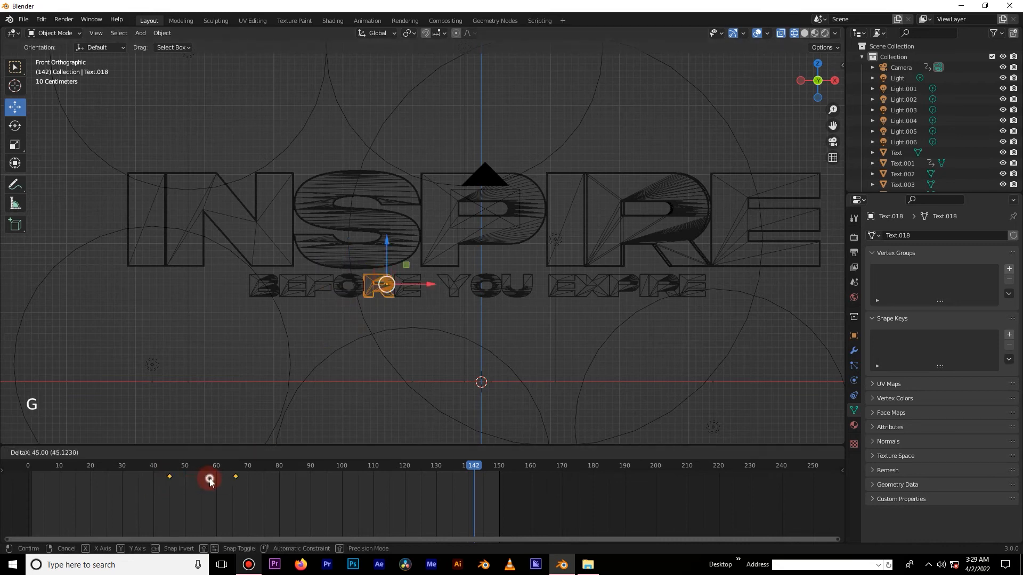
pyautogui.click(210, 480)
pyautogui.rightClick(413, 292)
pyautogui.press('g')
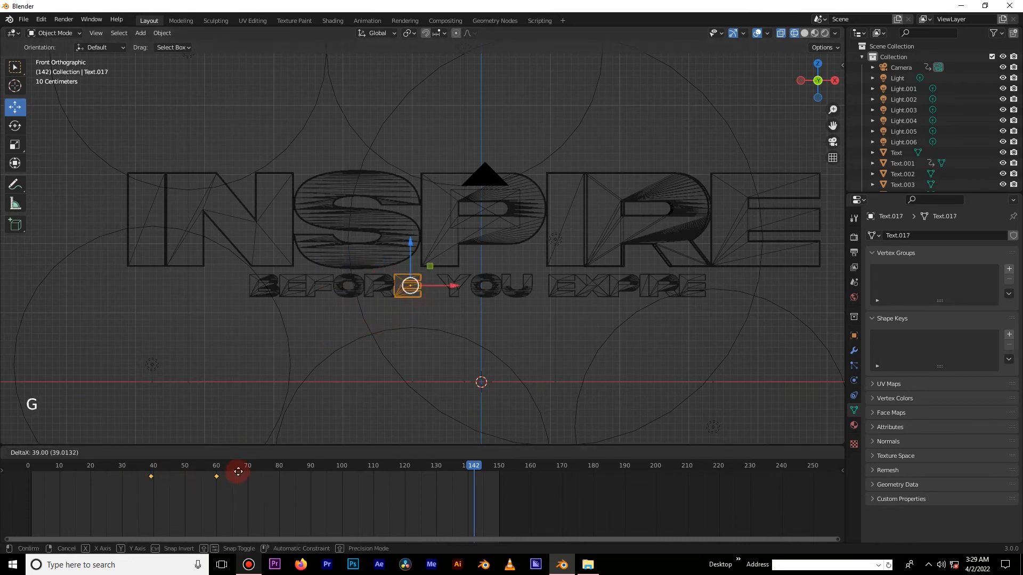
pyautogui.click(252, 473)
# In YOU, shift the Y's scale keyframes to frames 53 and 74 and the O's to frames 59 and 80.
pyautogui.rightClick(461, 285)
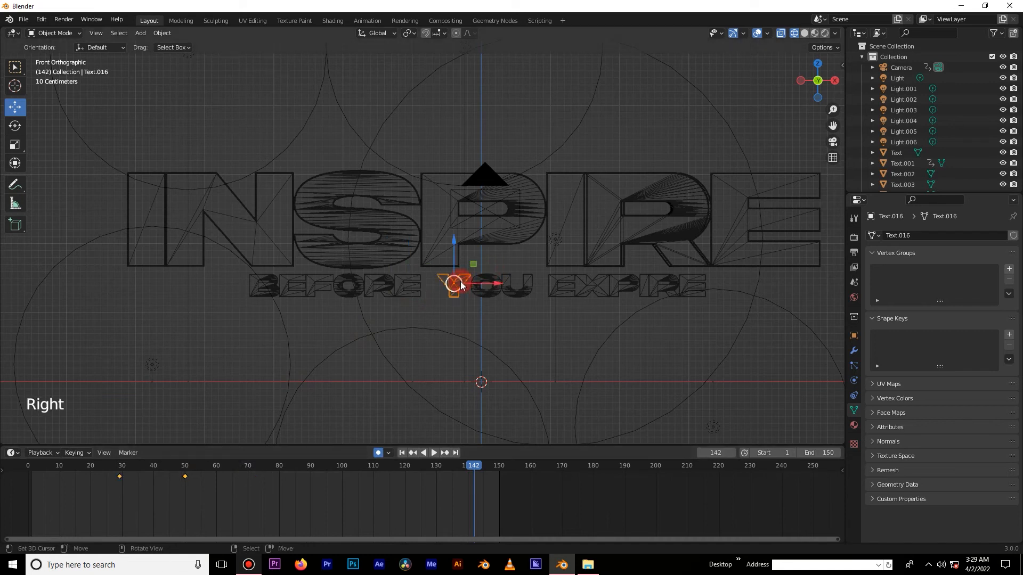
pyautogui.press('g')
pyautogui.click(241, 481)
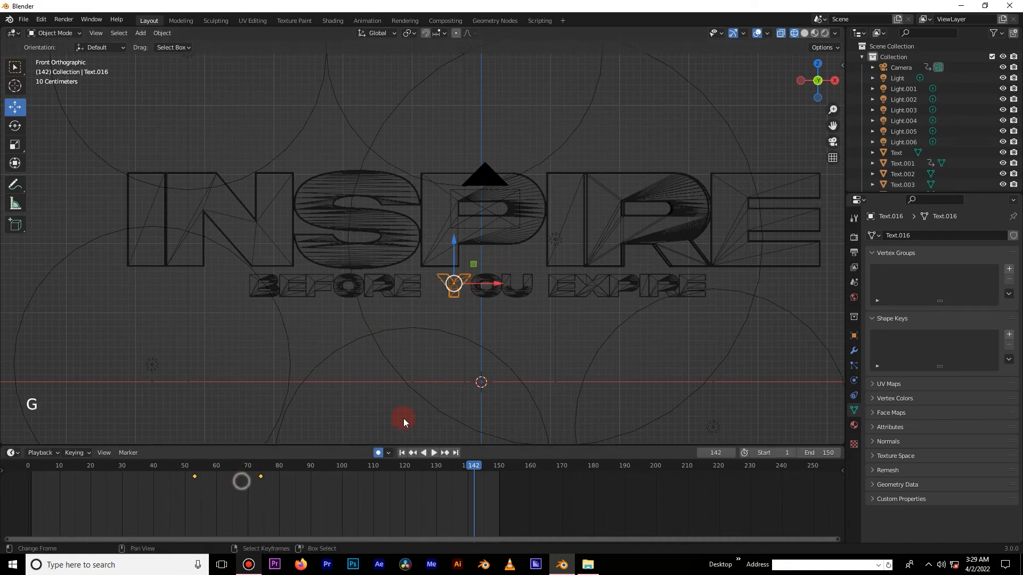
pyautogui.rightClick(494, 295)
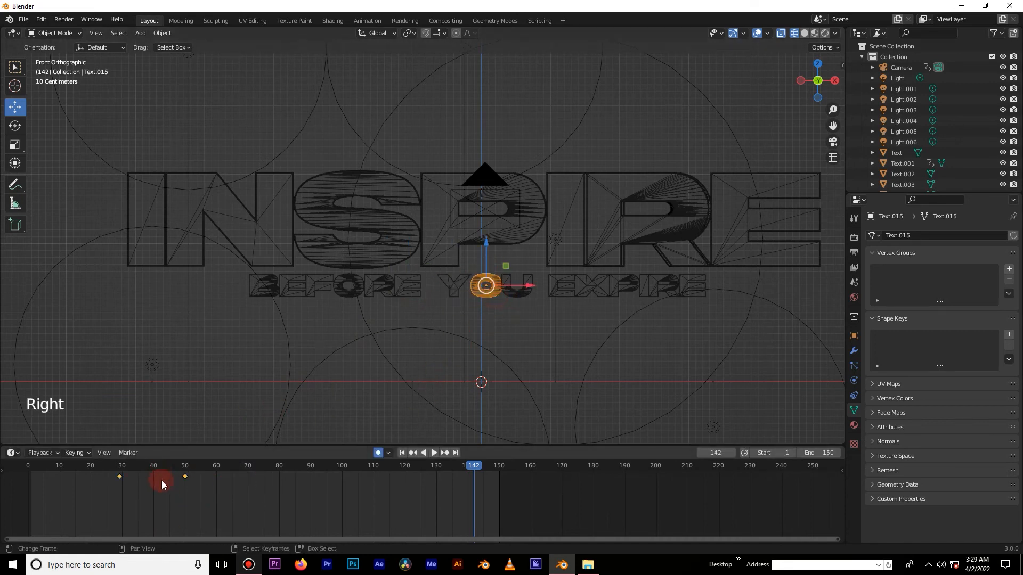
pyautogui.press('g')
pyautogui.click(260, 477)
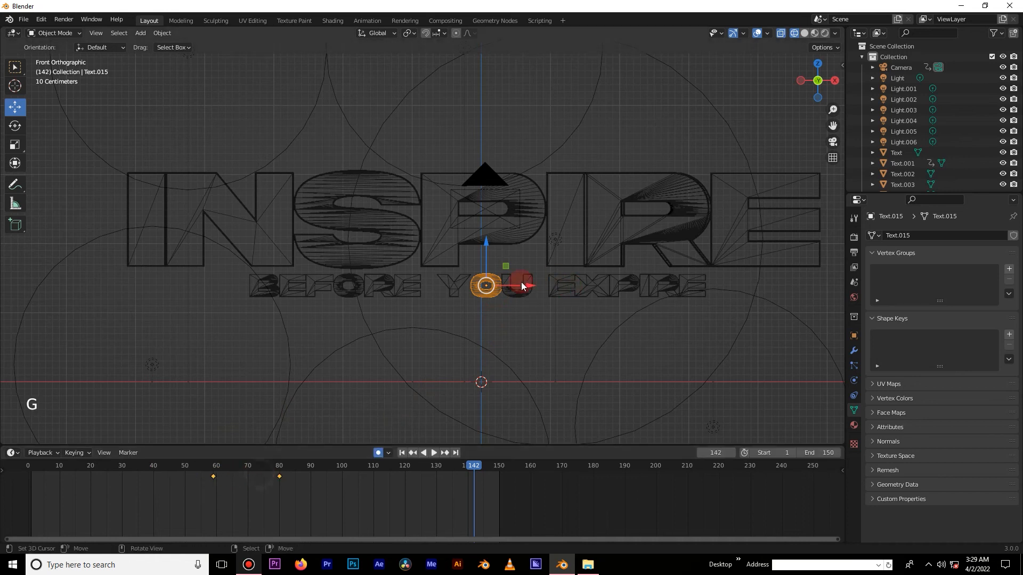
# Delay the scale keyframes of the U in YOU, and shift those of EXPIRE's first E to frames 71 and 92.
pyautogui.rightClick(520, 298)
pyautogui.press('g')
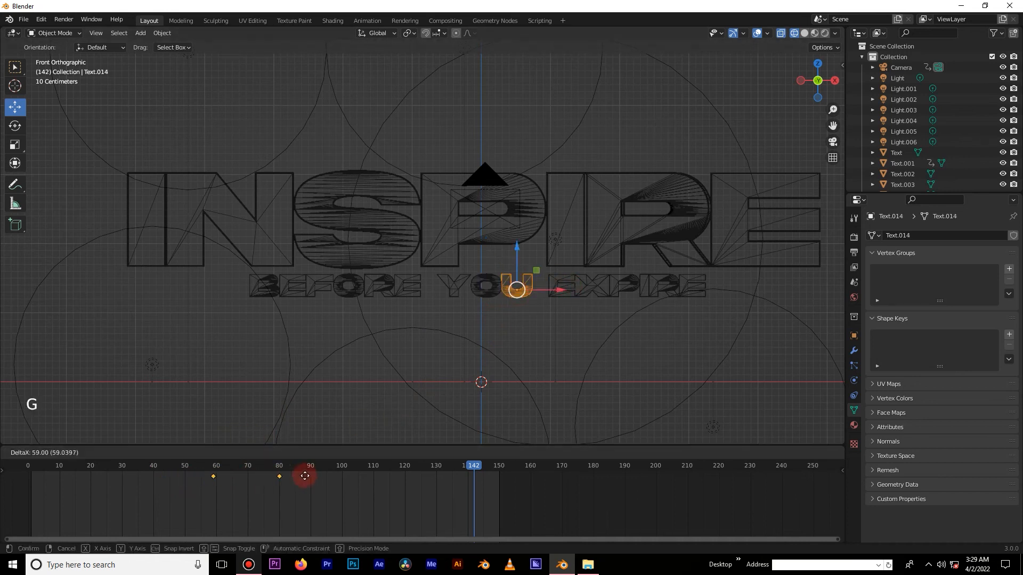
pyautogui.click(311, 478)
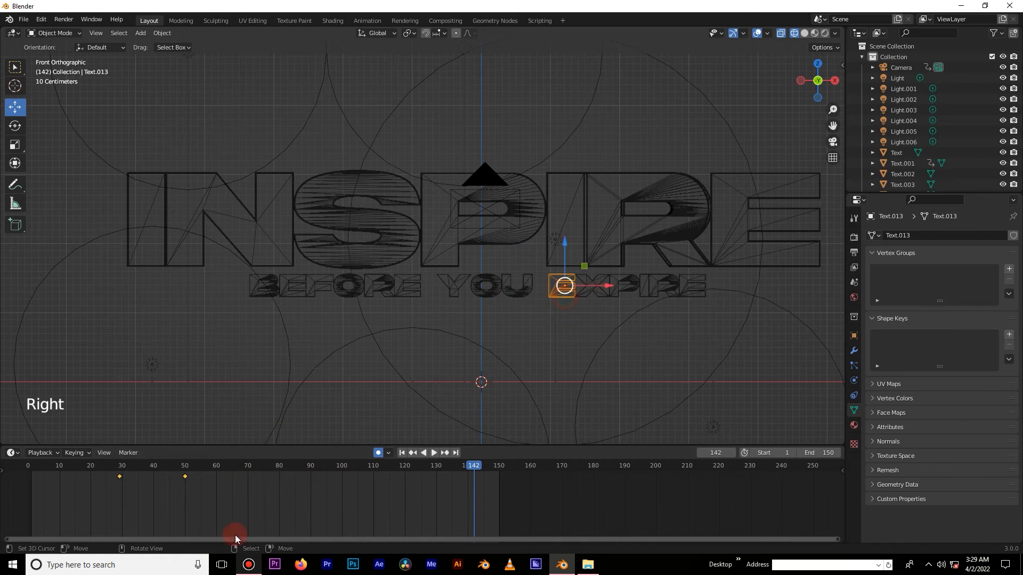
pyautogui.press('g')
pyautogui.click(366, 469)
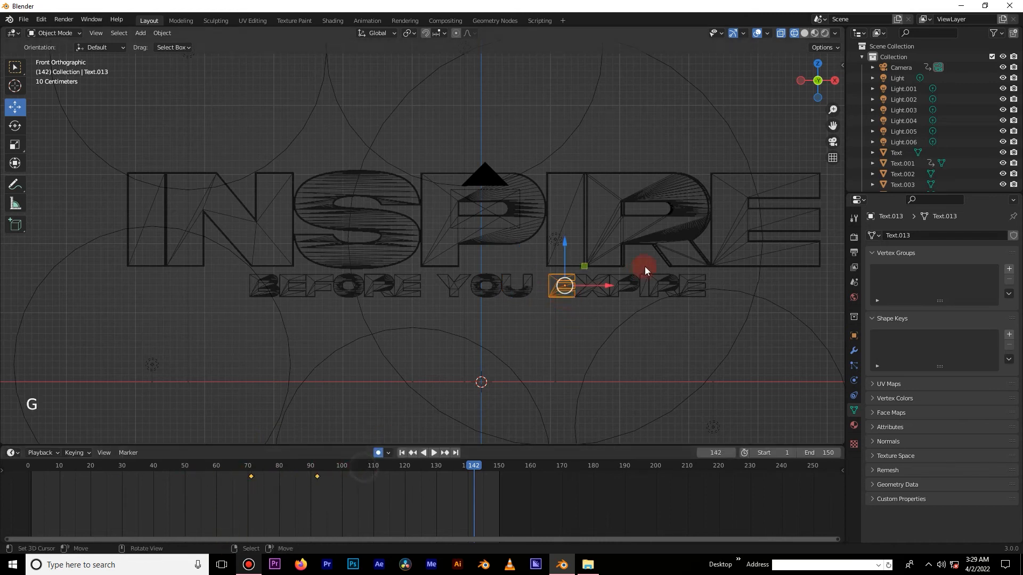
# In EXPIRE, delay the X's scale keyframes and shift the P's to frames 75 and 96.
pyautogui.rightClick(591, 296)
pyautogui.press('g')
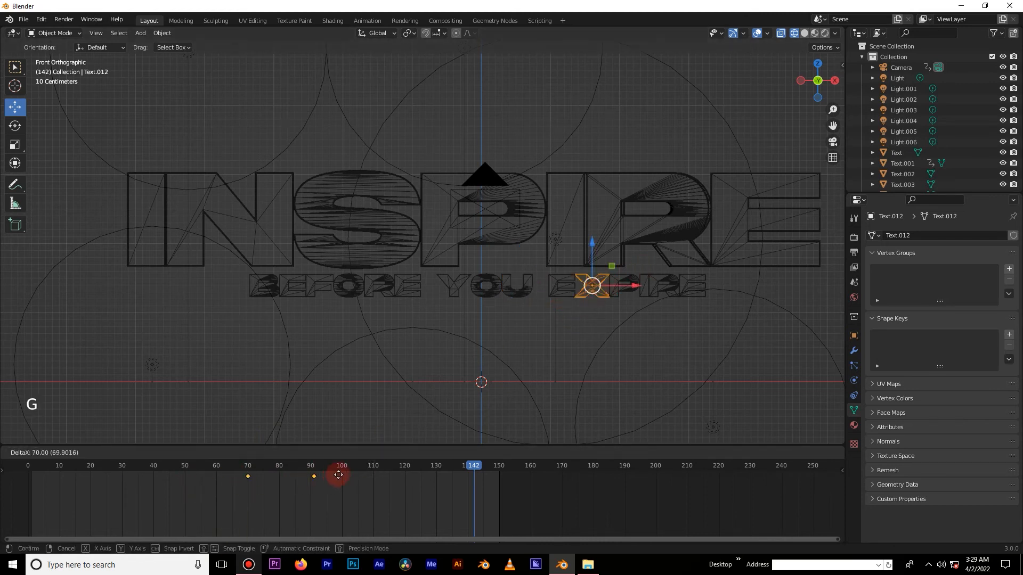
pyautogui.click(342, 475)
pyautogui.rightClick(596, 319)
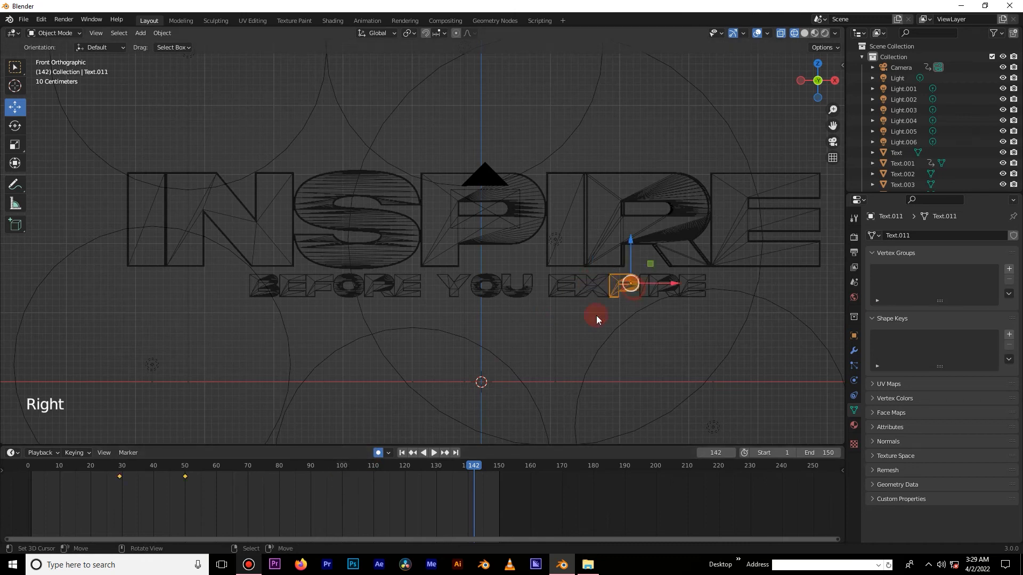
pyautogui.press('g')
pyautogui.click(413, 470)
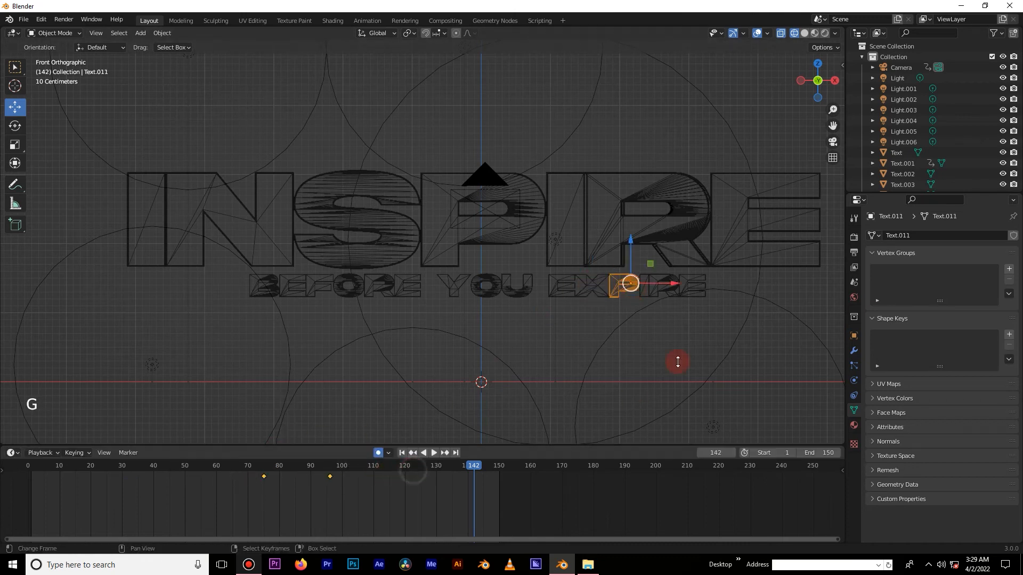
# In EXPIRE, delay the I's scale keyframes and shift the R's to frames 81 and 102.
pyautogui.rightClick(645, 299)
pyautogui.press('g')
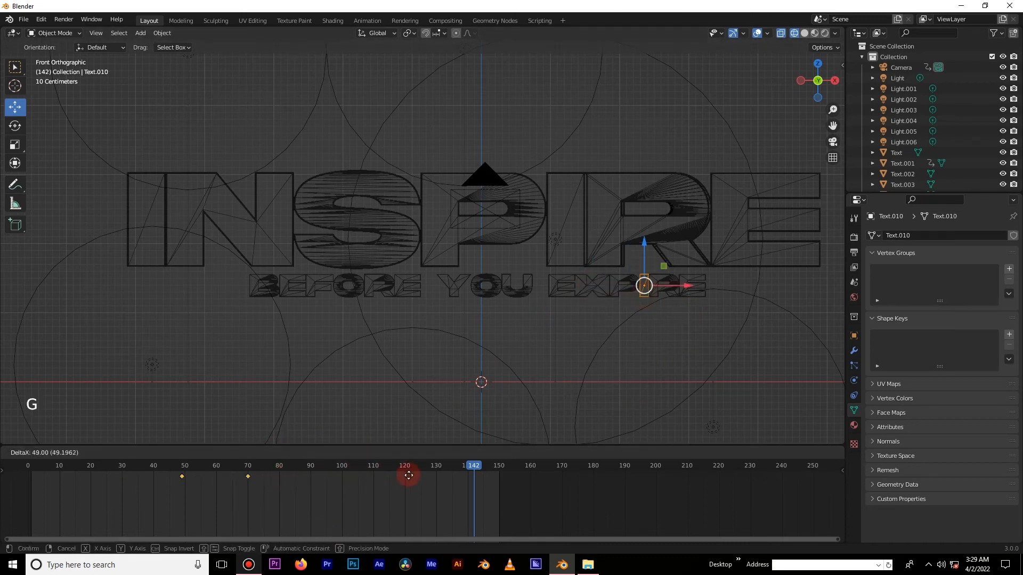
pyautogui.click(443, 477)
pyautogui.rightClick(670, 288)
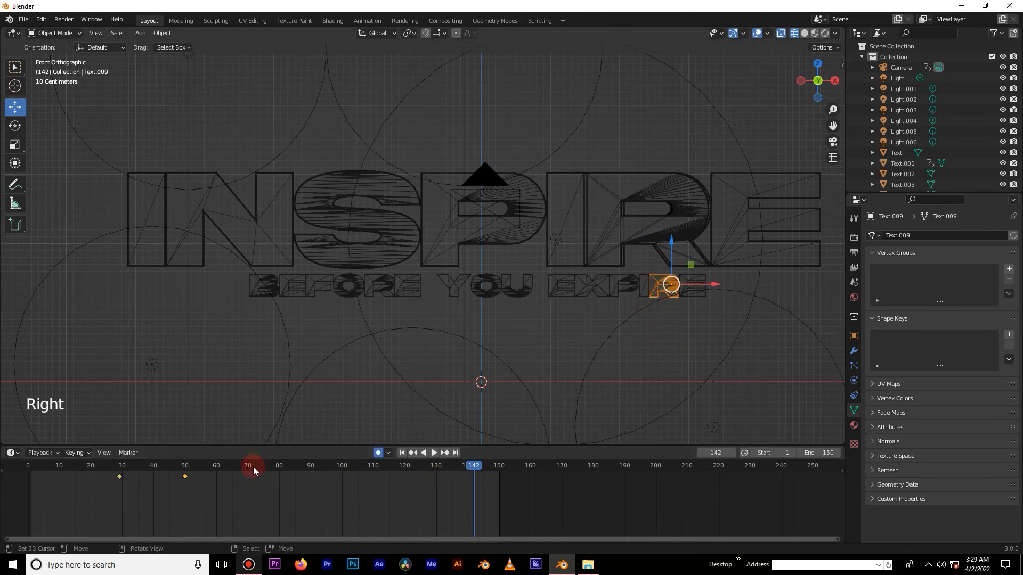
pyautogui.press('g')
pyautogui.click(448, 482)
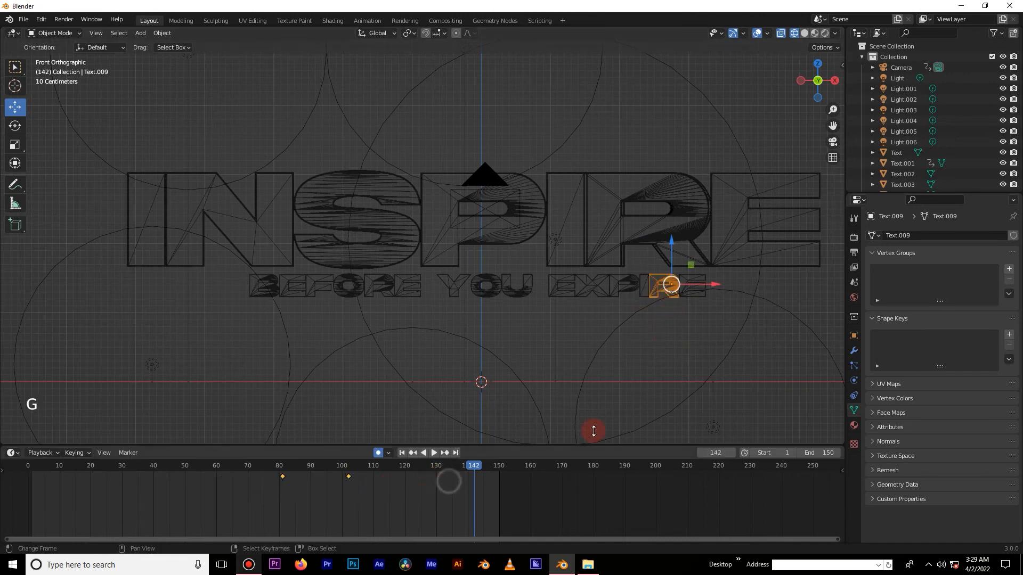
# Shift the scale keyframes of EXPIRE's final E to frames 87 and 108.
pyautogui.rightClick(696, 279)
pyautogui.press('g')
pyautogui.click(448, 488)
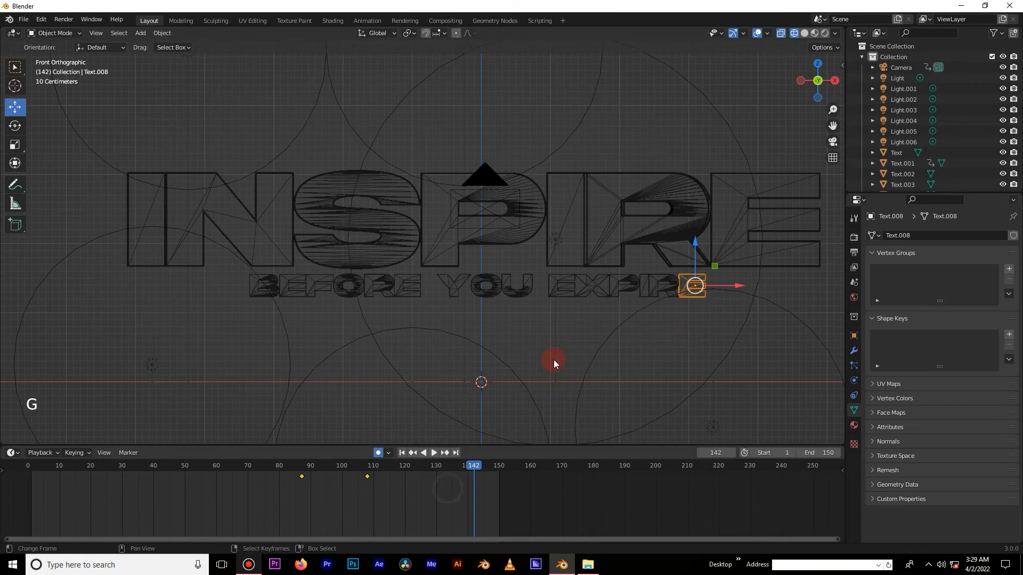
# Play the animation through the camera and switch the viewport to rendered shading.
pyautogui.press('KP_0')
pyautogui.press('space')
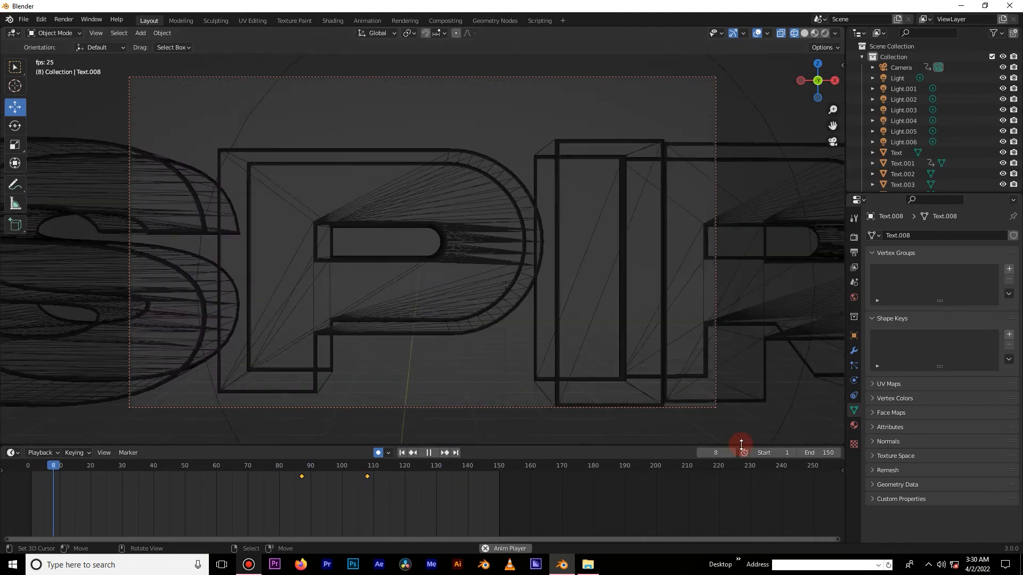
pyautogui.press('z')
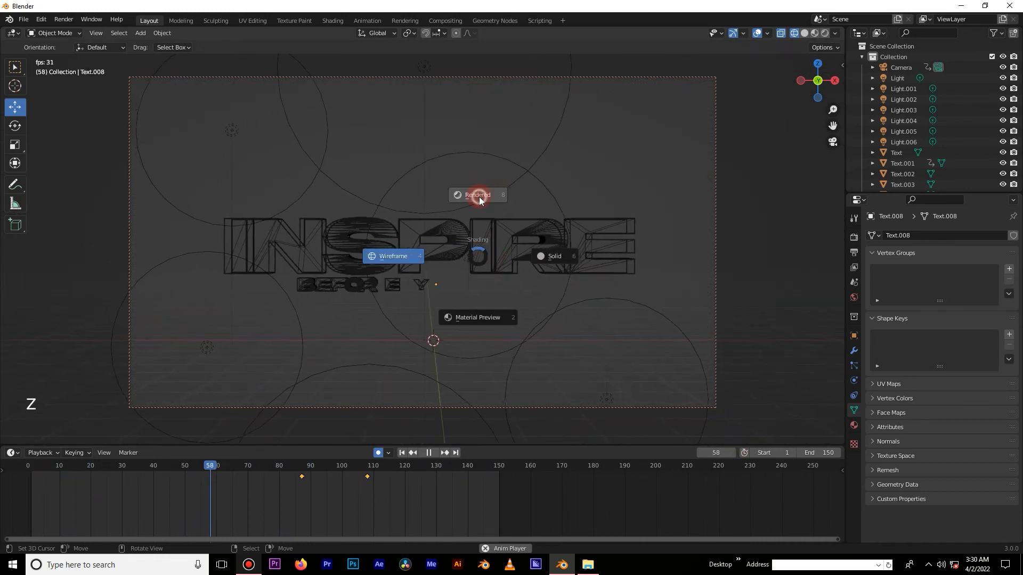
pyautogui.click(479, 195)
pyautogui.press('space')
# Key the position of the red light behind INSPIRE at frame 29, and move it toward the word's start at frame 13.
pyautogui.rightClick(568, 208)
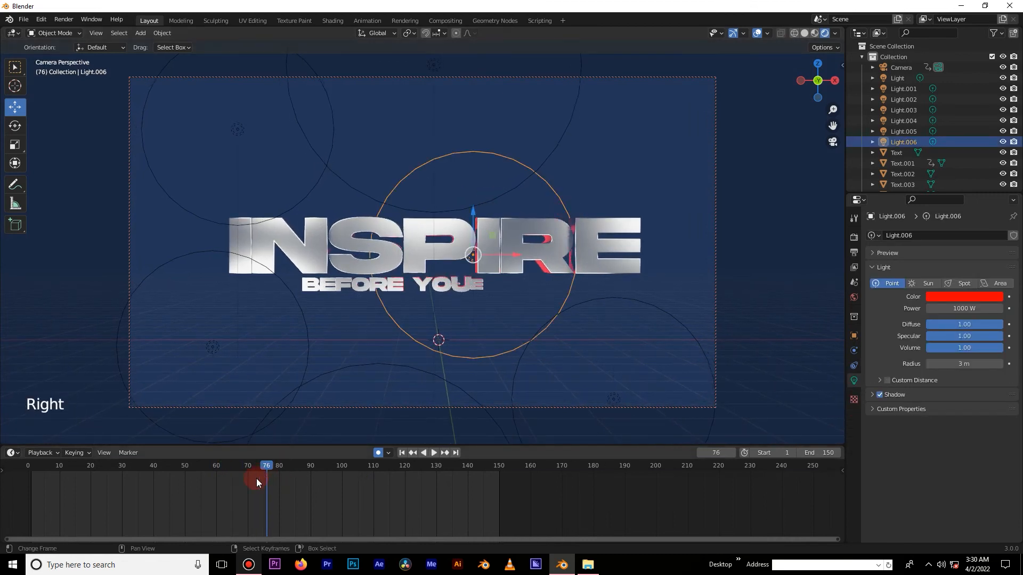
pyautogui.moveTo(134, 484); pyautogui.dragTo(120, 478)
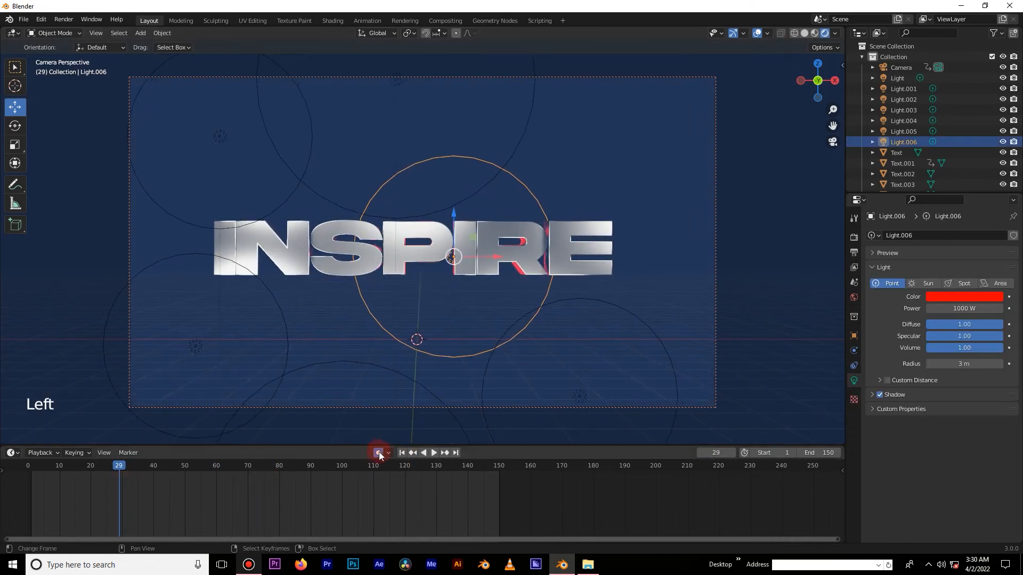
pyautogui.press('g')
pyautogui.click(446, 332)
pyautogui.click(70, 498)
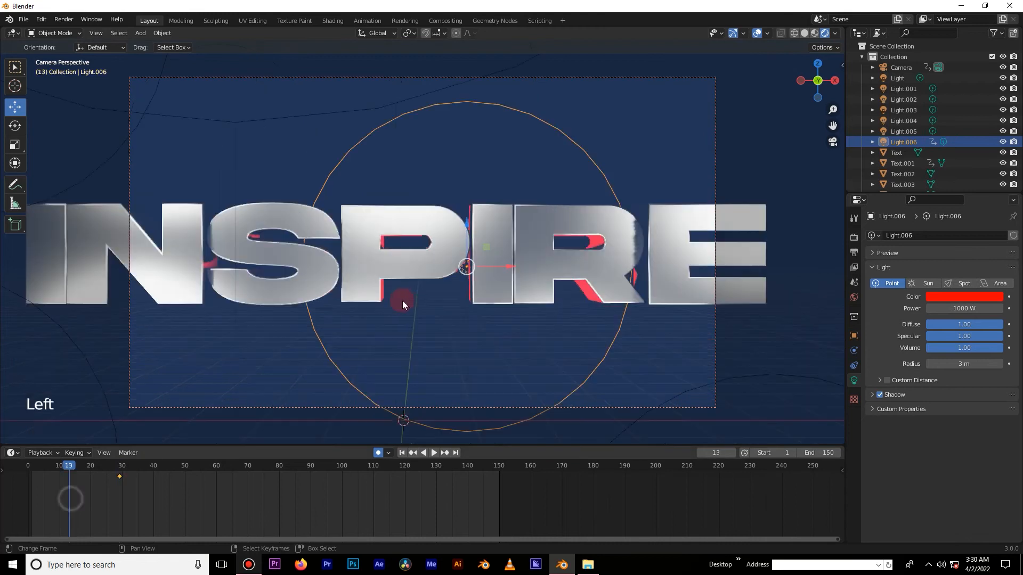
pyautogui.moveTo(509, 266); pyautogui.dragTo(793, 267)
# Key the red light farther toward INSPIRE's final E at frame 66, and over the N at frame 104.
pyautogui.press('space')
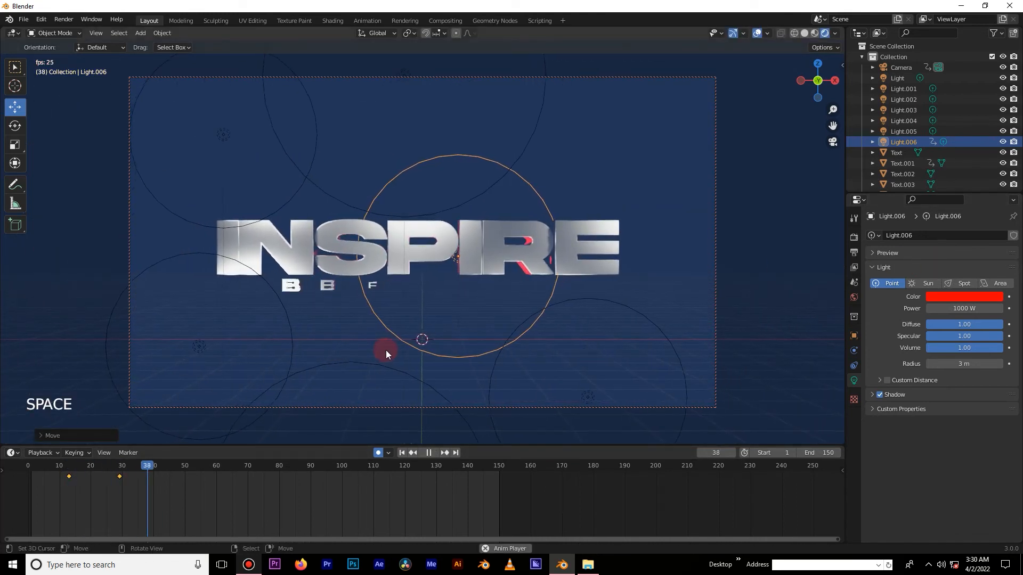
pyautogui.press('space')
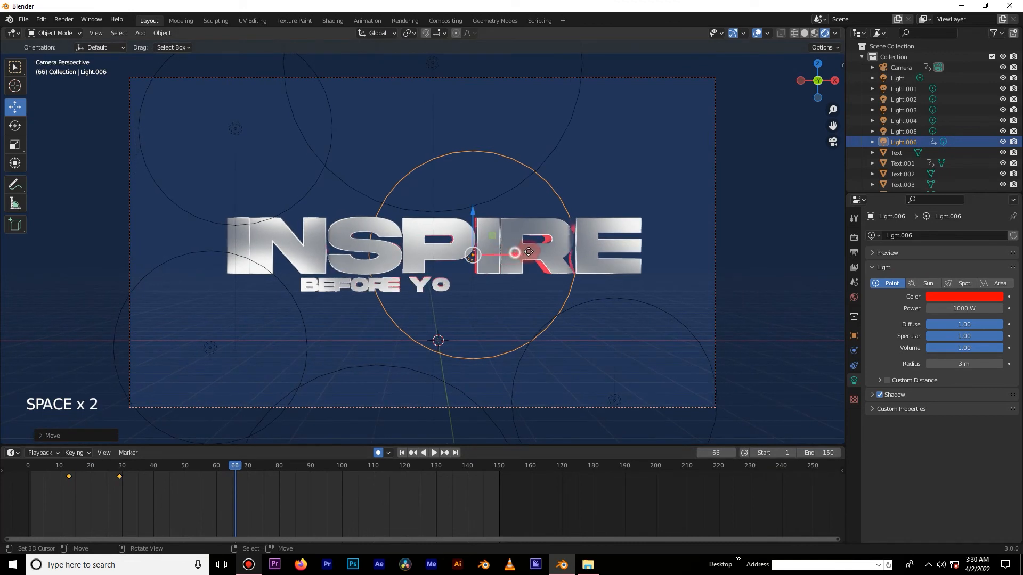
pyautogui.moveTo(529, 251); pyautogui.dragTo(583, 252)
pyautogui.press('space')
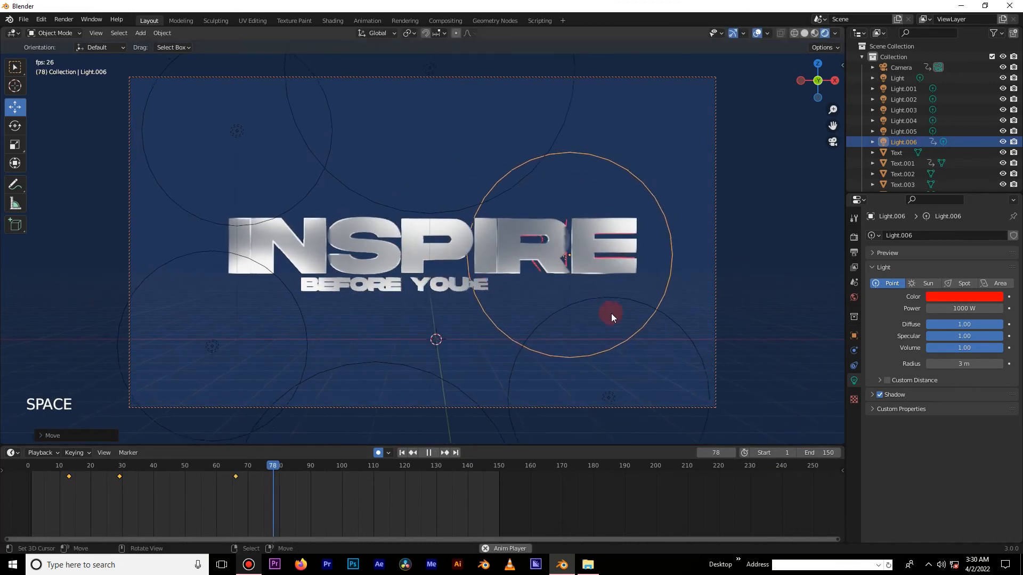
pyautogui.press('space')
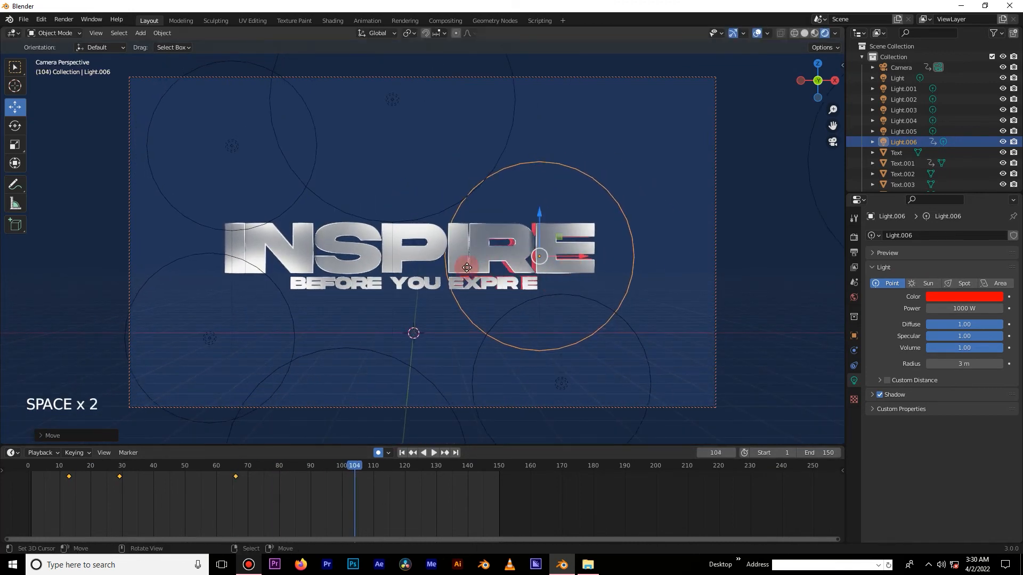
pyautogui.press('g')
pyautogui.click(309, 260)
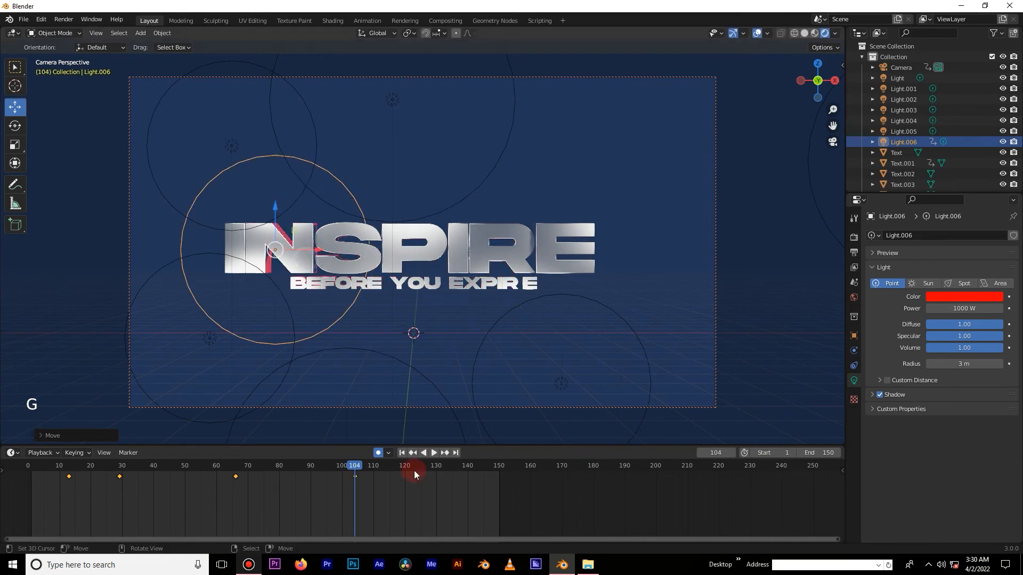
# Key the red light near the middle of INSPIRE at frame 129, and set its power to 2000 W.
pyautogui.press('space')
pyautogui.press('space')
pyautogui.press('g')
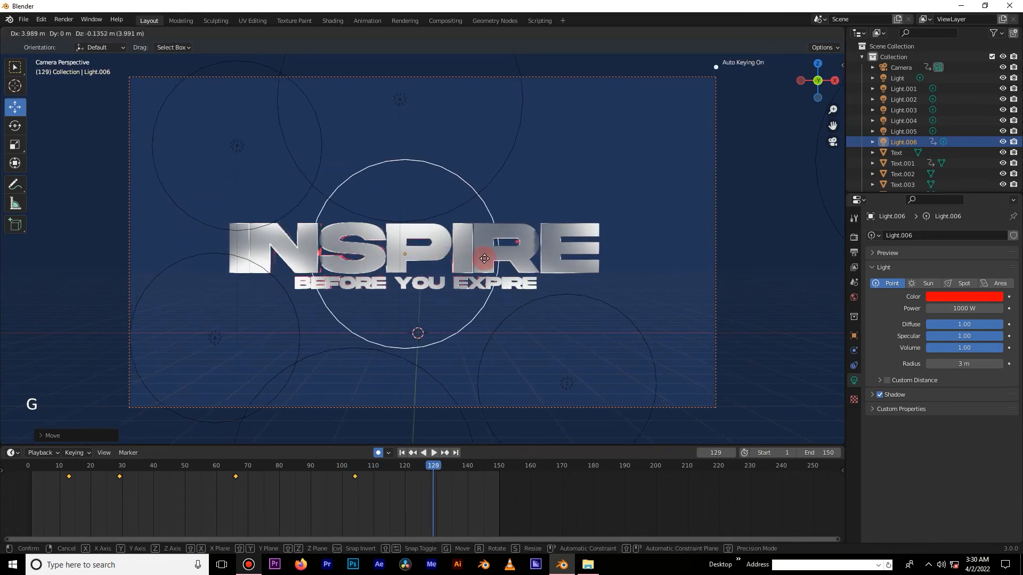
pyautogui.click(484, 258)
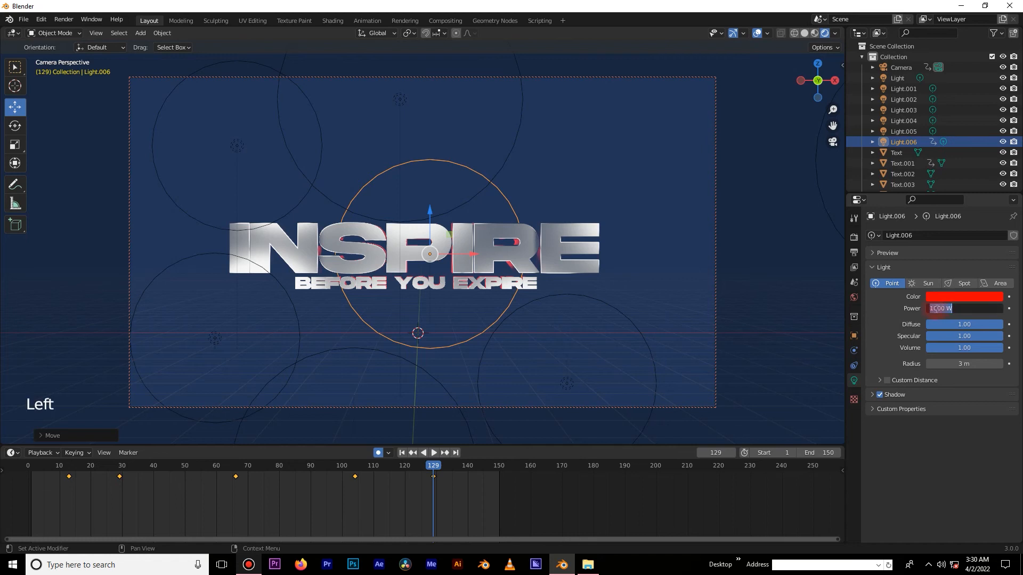
pyautogui.click(964, 446)
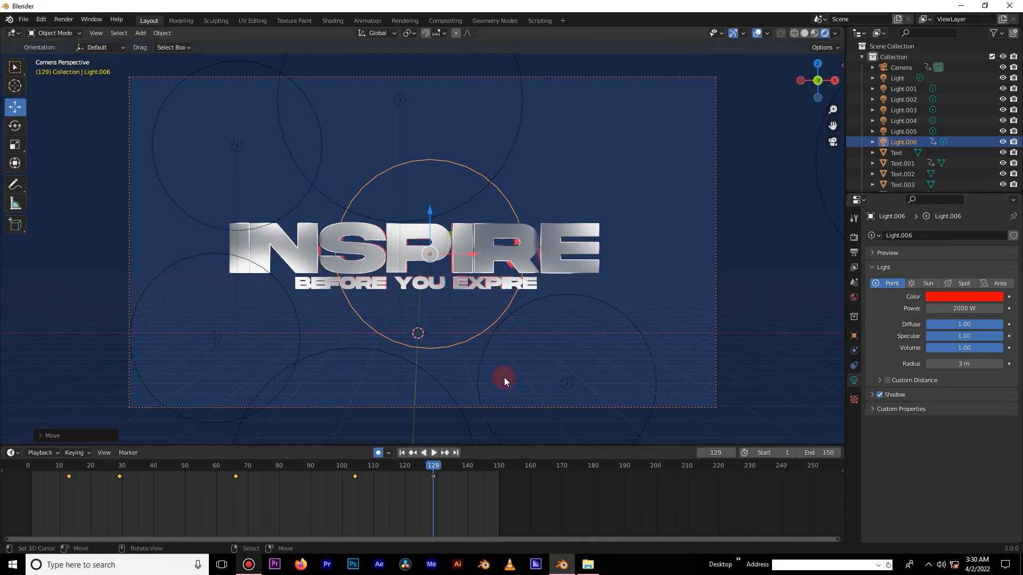
pyautogui.press('space')
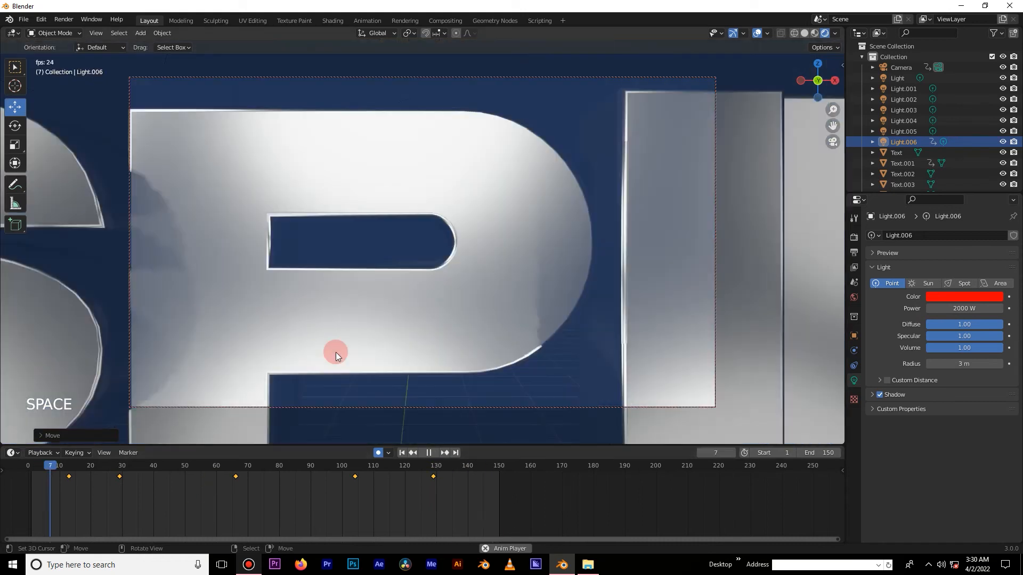
pyautogui.press('space')
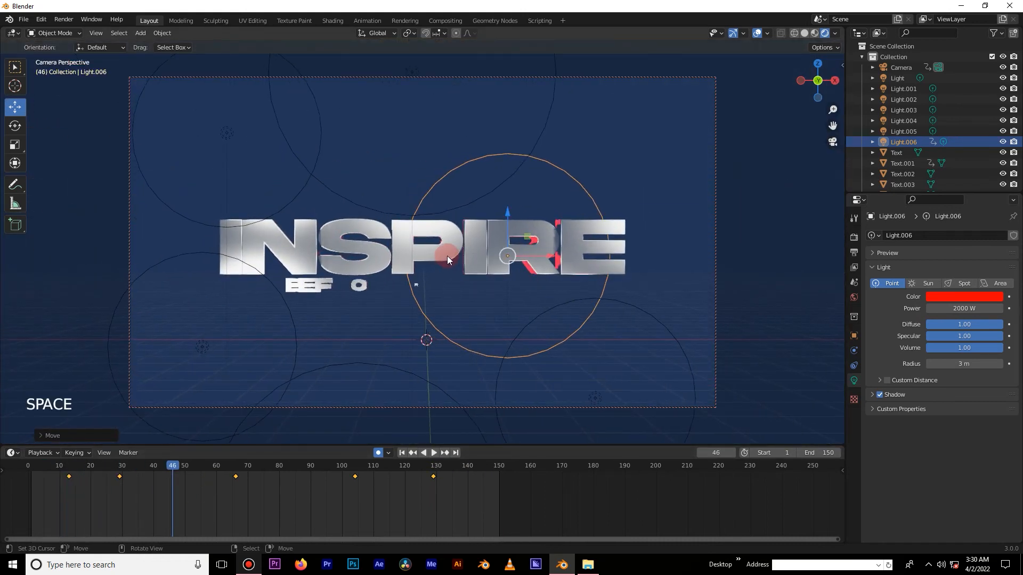
# From the top view, key the resting position of INSPIRE's P at frame 61, and pull it forward past the camera at frame 37.
pyautogui.rightClick(447, 255)
pyautogui.press('KP_7')
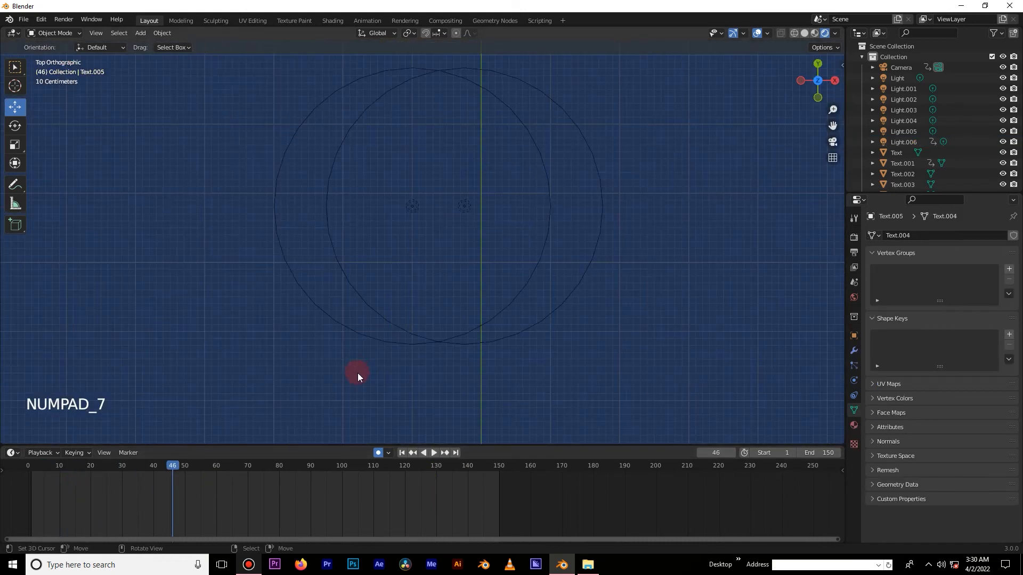
pyautogui.scroll(-4, 404, 324)
pyautogui.scroll(-4, 479, 242)
pyautogui.keyDown('shift'); pyautogui.moveTo(477, 350); pyautogui.dragTo(458, 280, button='middle'); pyautogui.keyUp('shift')
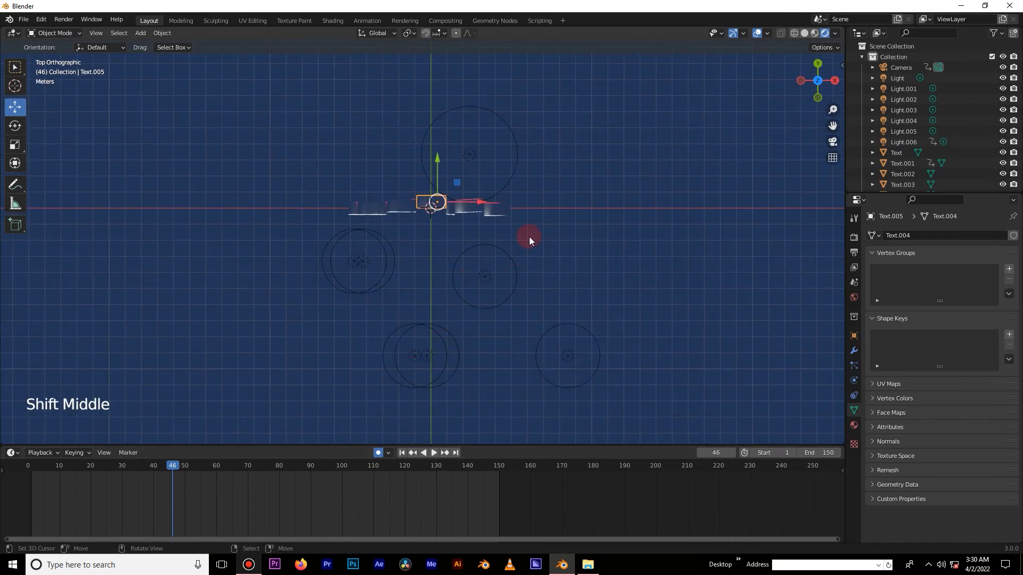
pyautogui.click(219, 491)
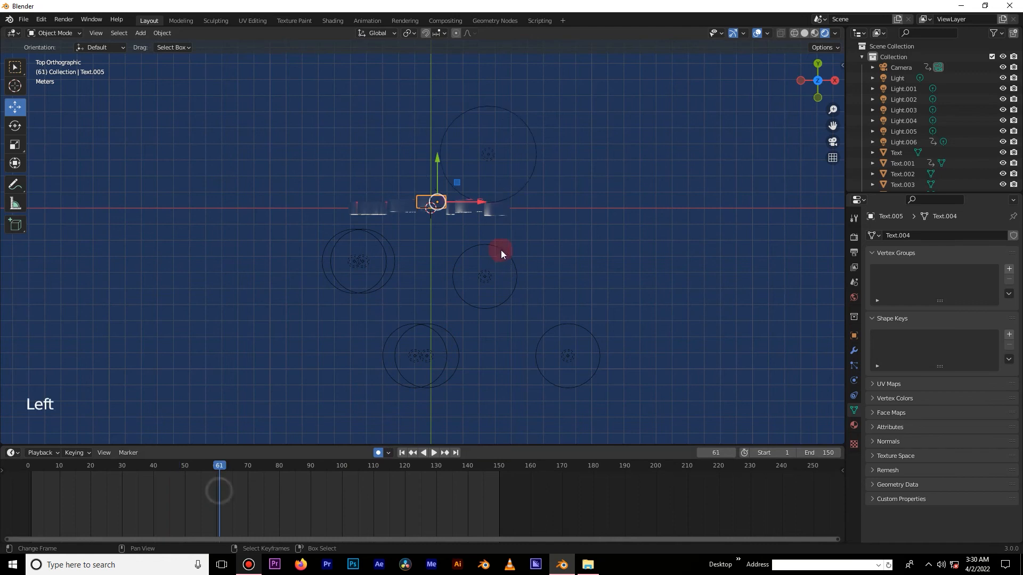
pyautogui.press('g')
pyautogui.click(501, 250)
pyautogui.click(144, 504)
pyautogui.scroll(-8, 458, 257)
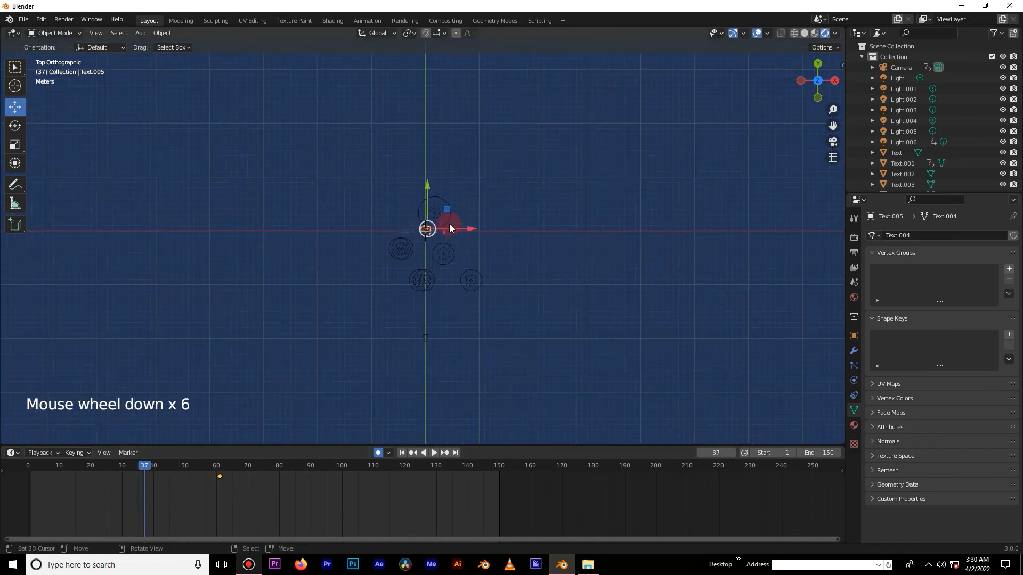
pyautogui.moveTo(427, 187); pyautogui.dragTo(441, 361)
pyautogui.press('KP_0')
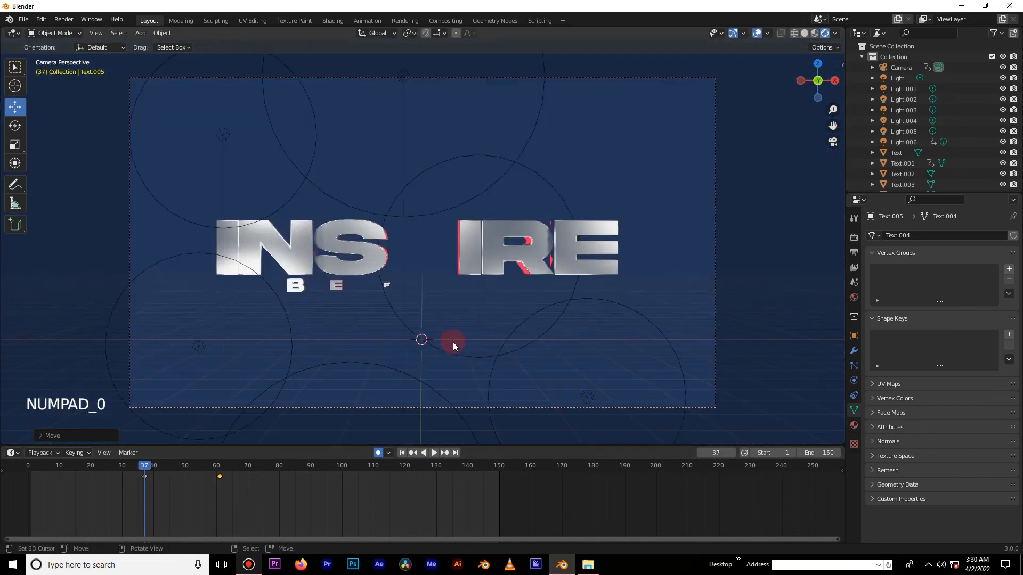
# Replay the start of the animation through the camera to review the P's fly-in.
pyautogui.press('space')
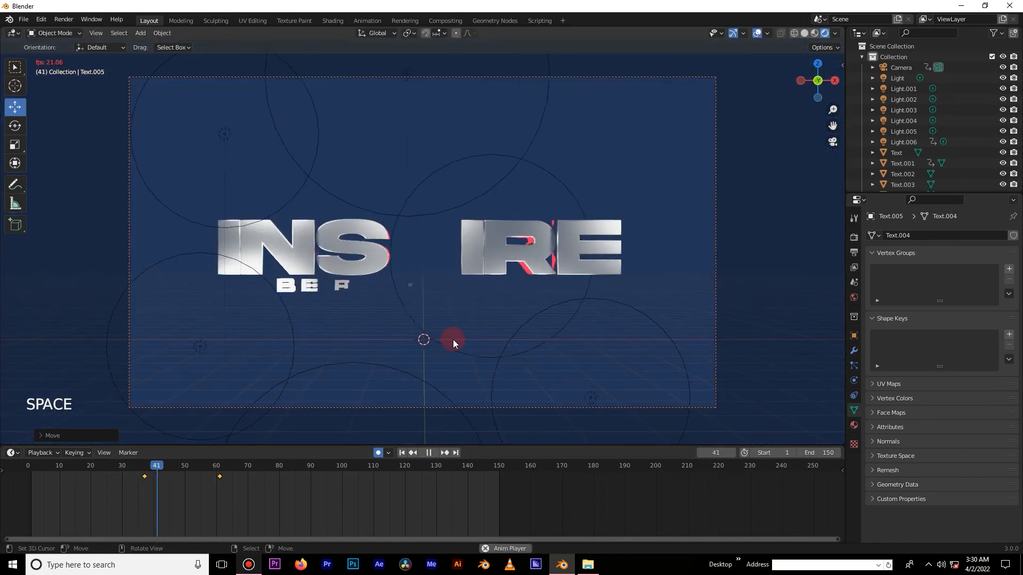
pyautogui.click(76, 498)
pyautogui.press('t')
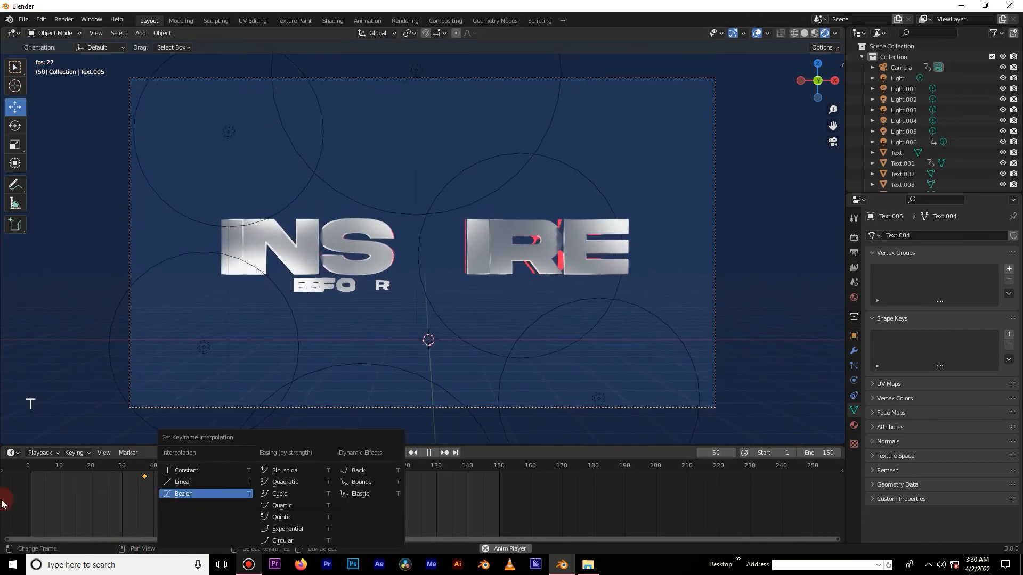
pyautogui.click(223, 488)
pyautogui.click(59, 494)
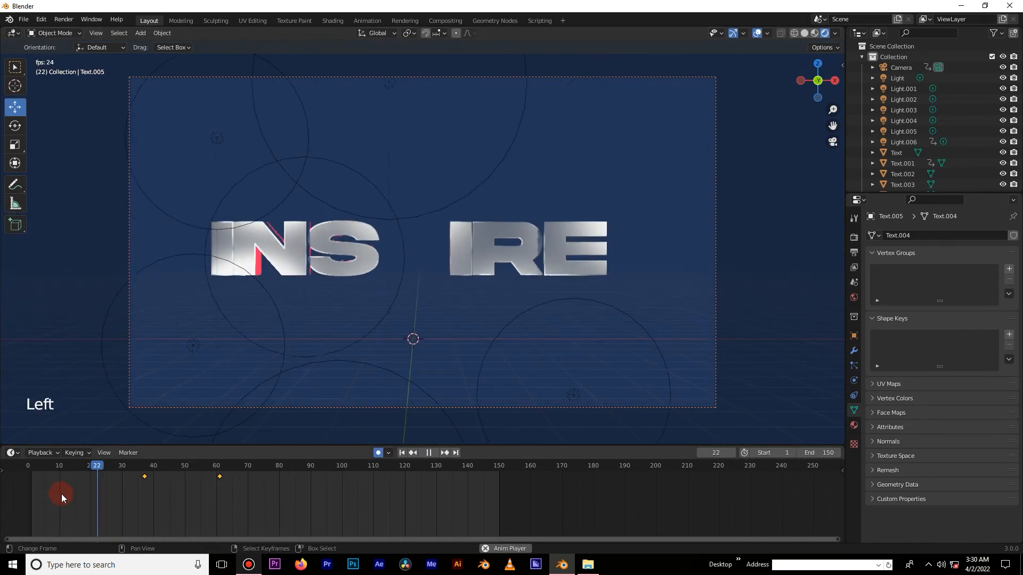
pyautogui.click(50, 497)
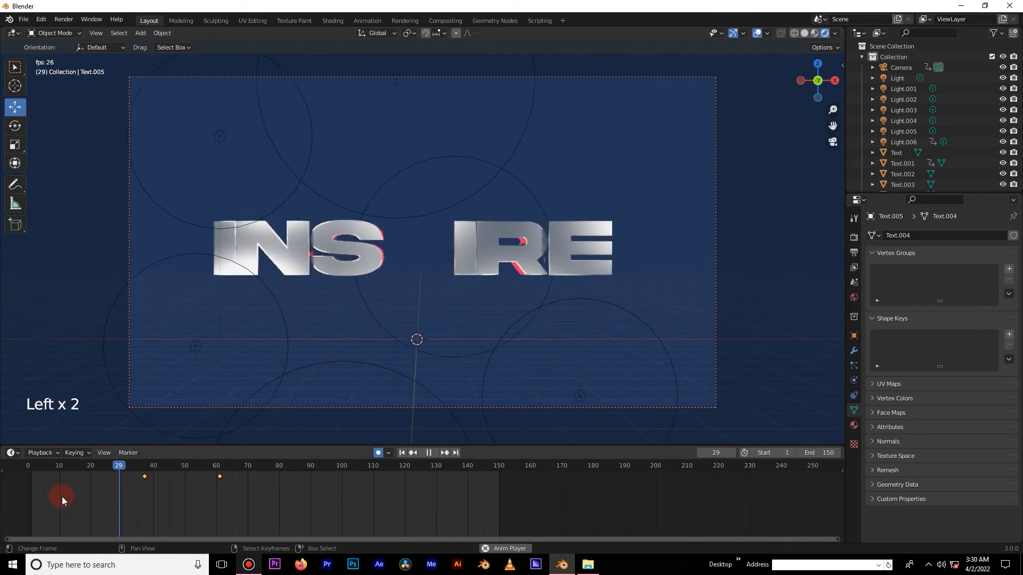
pyautogui.press('space')
# From the top view, key the rotation of INSPIRE's S at frame 55, and turn it a quarter turn at frame 40.
pyautogui.rightClick(360, 255)
pyautogui.press('KP_7')
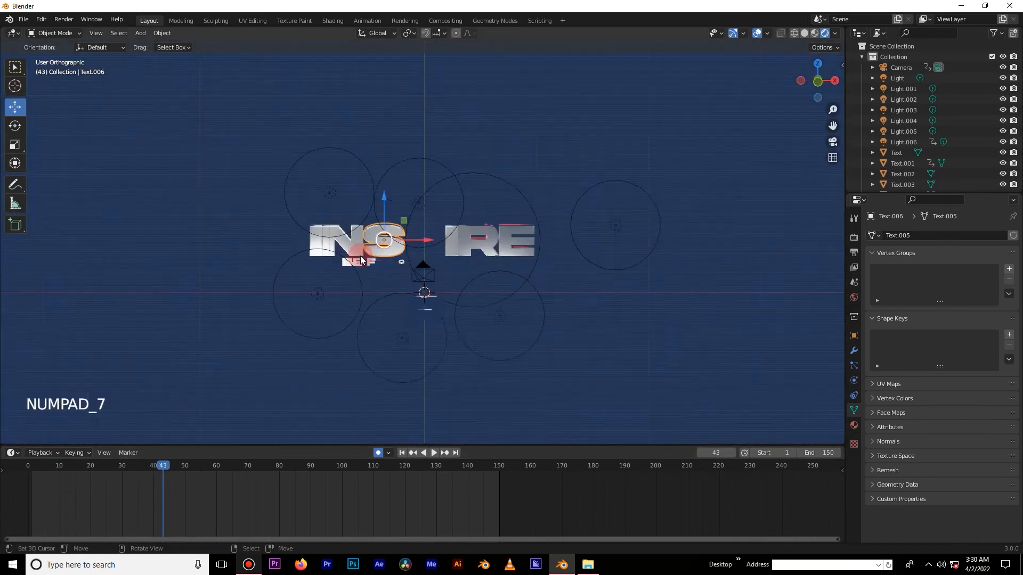
pyautogui.scroll(9, 347, 344)
pyautogui.keyDown('shift'); pyautogui.moveTo(367, 240); pyautogui.dragTo(381, 333, button='middle'); pyautogui.keyUp('shift')
pyautogui.click(201, 474)
pyautogui.press('r')
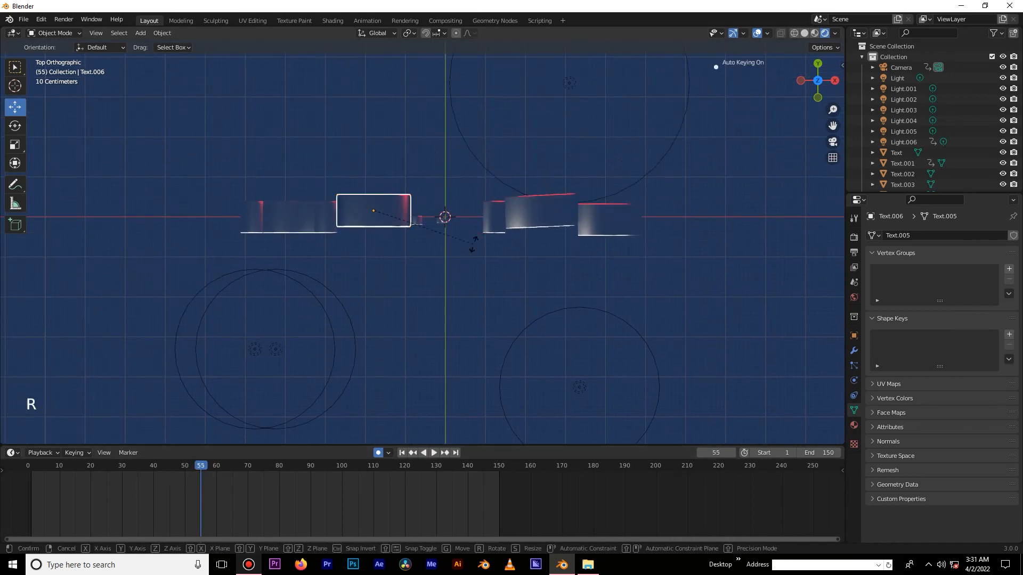
pyautogui.click(473, 244)
pyautogui.click(154, 484)
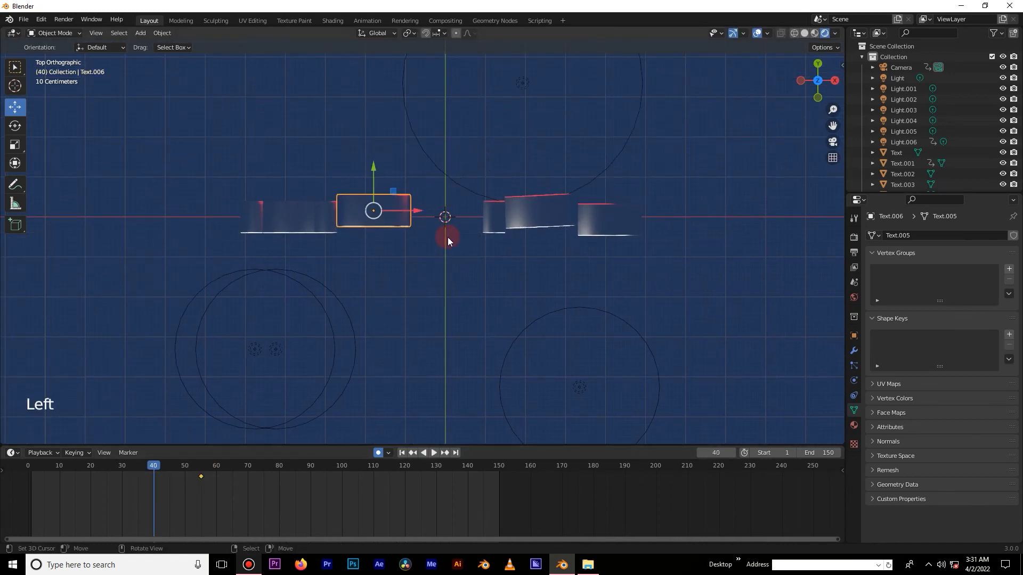
pyautogui.press('r')
pyautogui.click(412, 104)
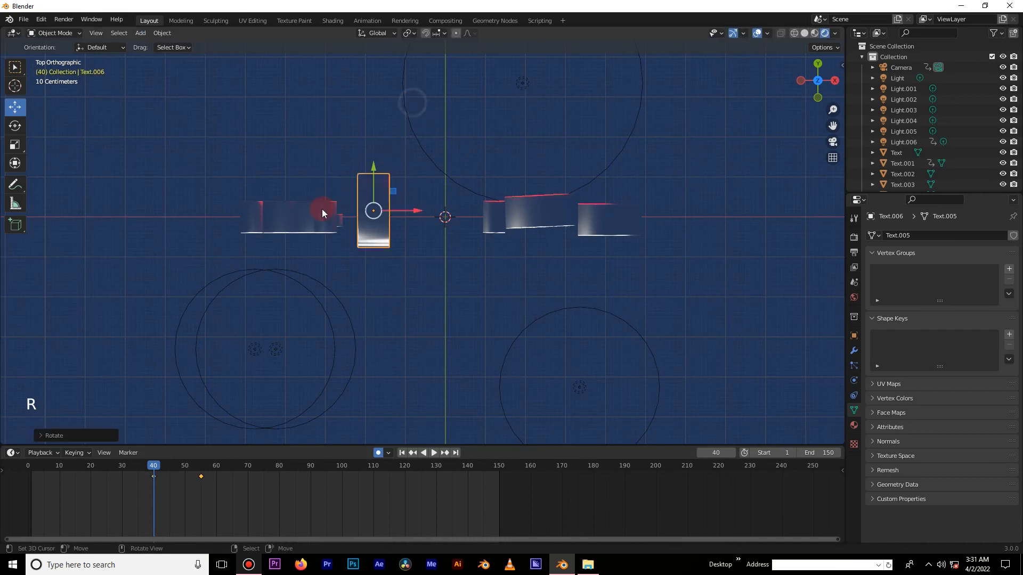
# Key the rotation of INSPIRE's N at frame 60, and rotate it 90 degrees at frame 40.
pyautogui.rightClick(330, 201)
pyautogui.click(215, 476)
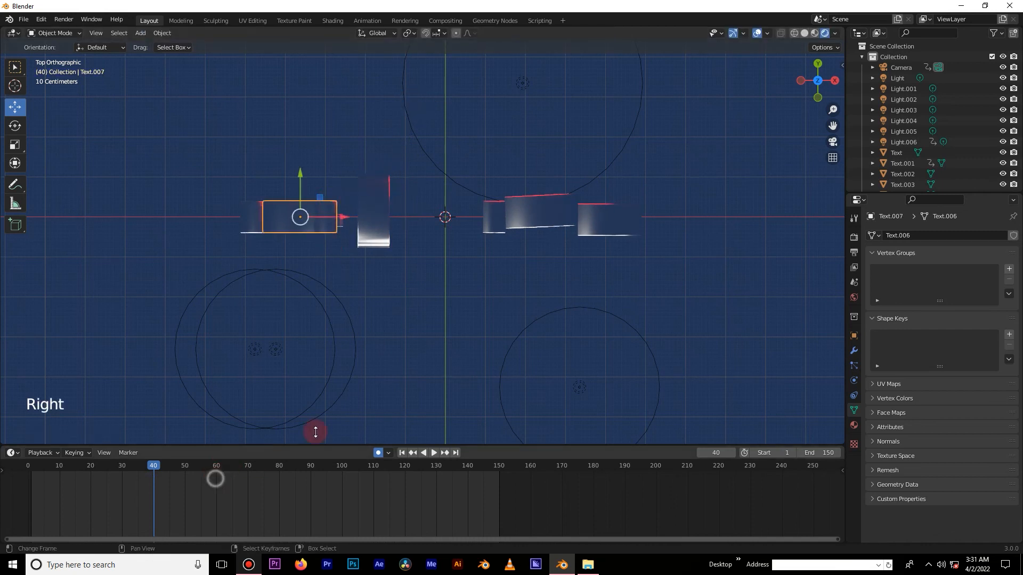
pyautogui.press('r')
pyautogui.click(512, 275)
pyautogui.click(153, 500)
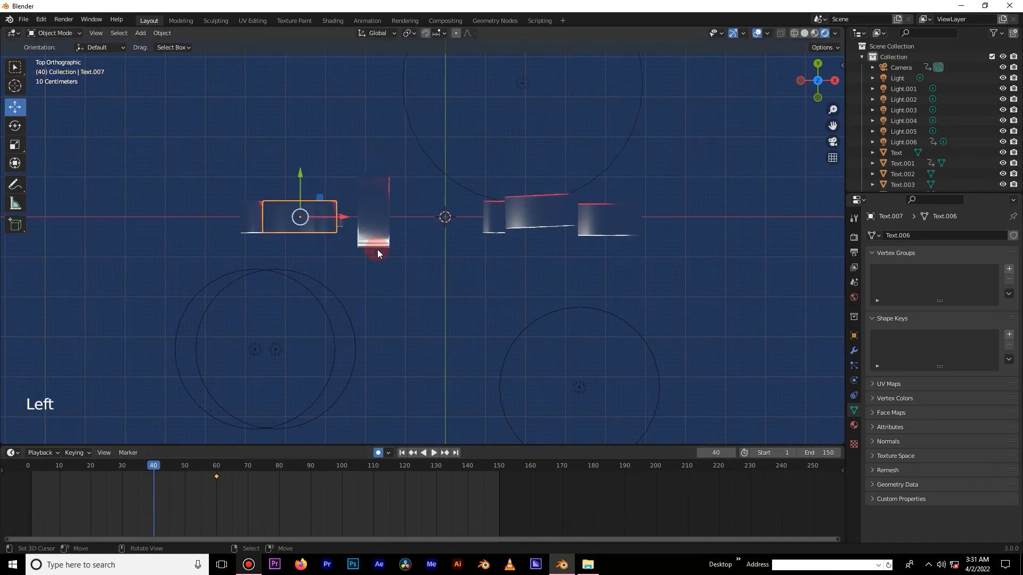
pyautogui.press('r')
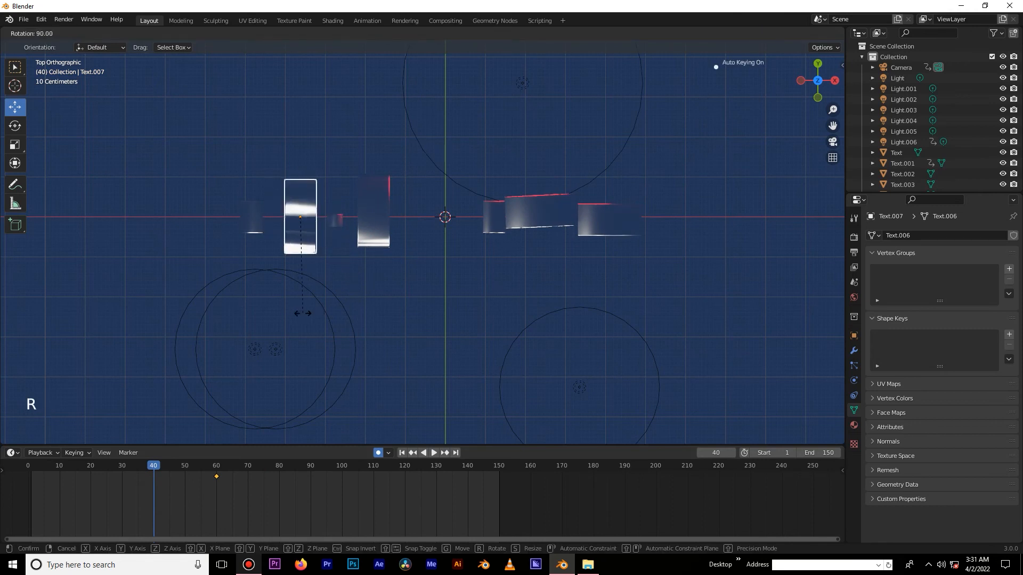
pyautogui.click(305, 316)
# Key the rotation of INSPIRE's R at frame 61, rotate it about -95 degrees at frame 41, and play the result through the camera.
pyautogui.click(554, 209)
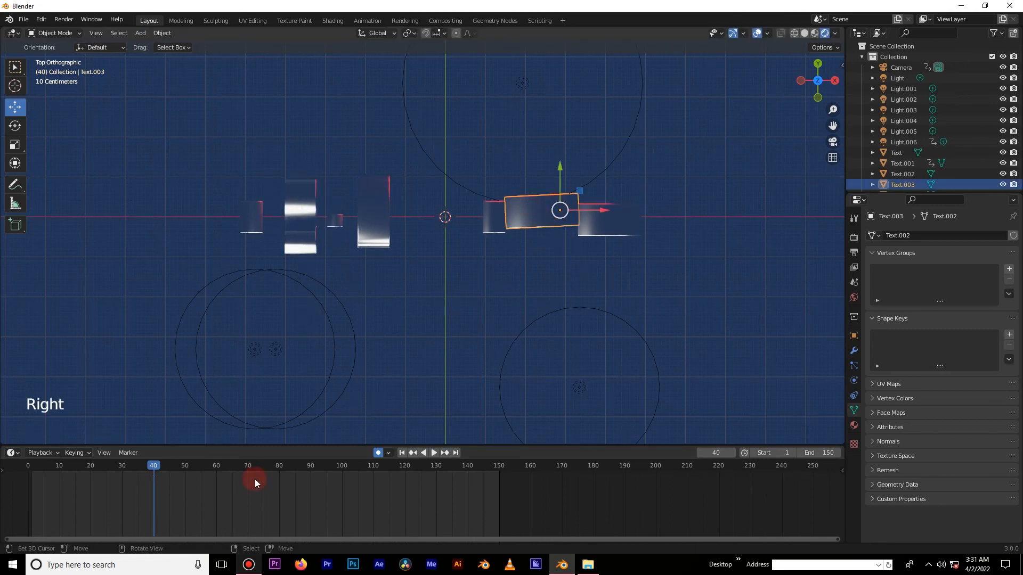
pyautogui.click(214, 482)
pyautogui.press('r')
pyautogui.click(560, 261)
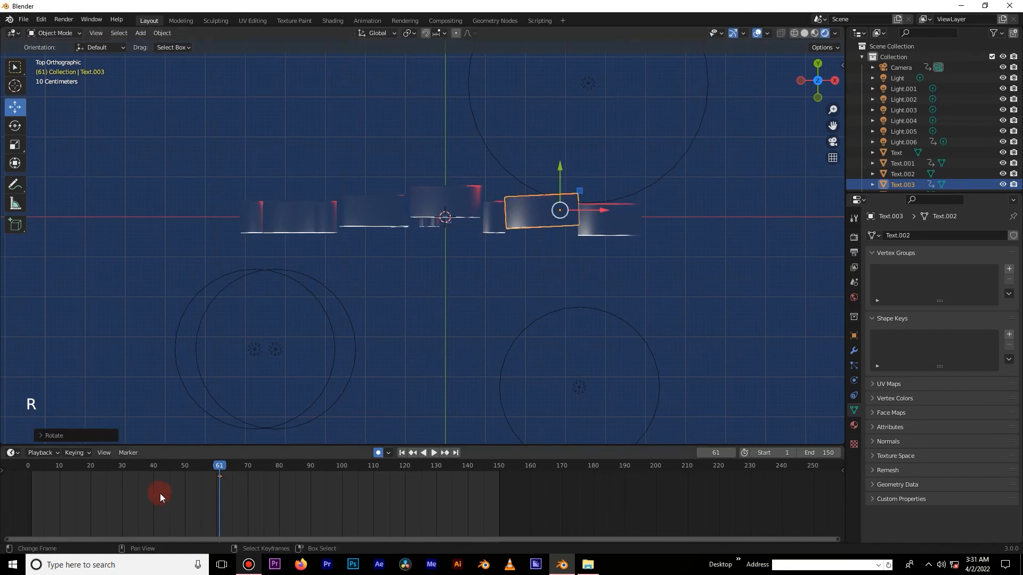
pyautogui.click(155, 493)
pyautogui.press('r')
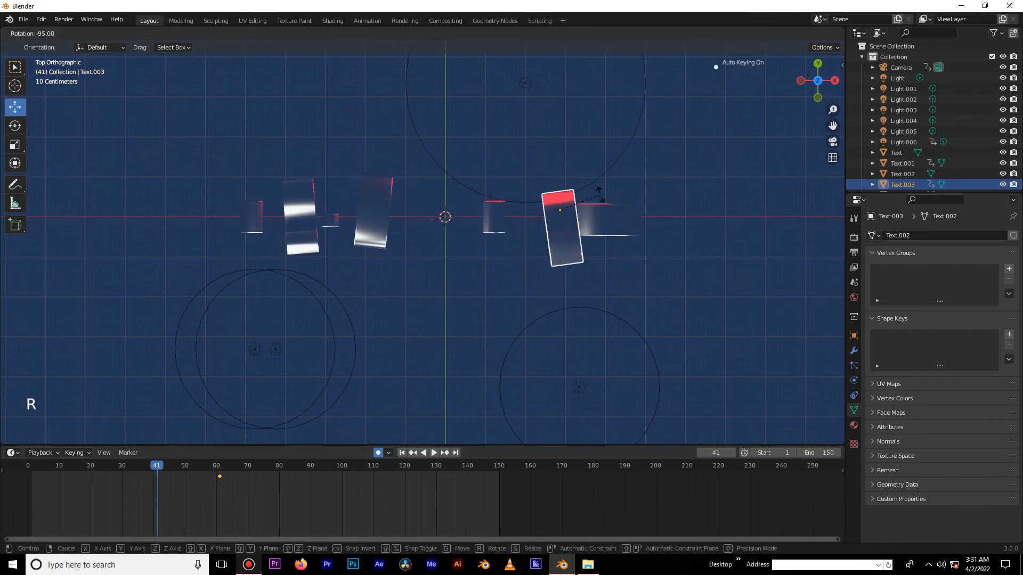
pyautogui.click(599, 199)
pyautogui.press('KP_0')
pyautogui.press('space')
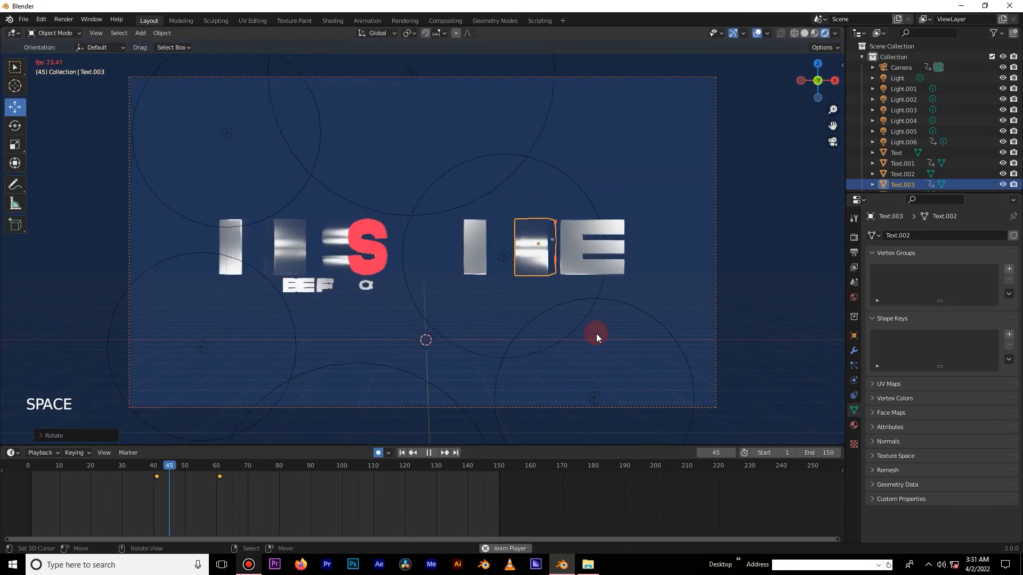
# From the top view, key the rotation of the second I in INSPIRE at frame 97.
pyautogui.press('Right')
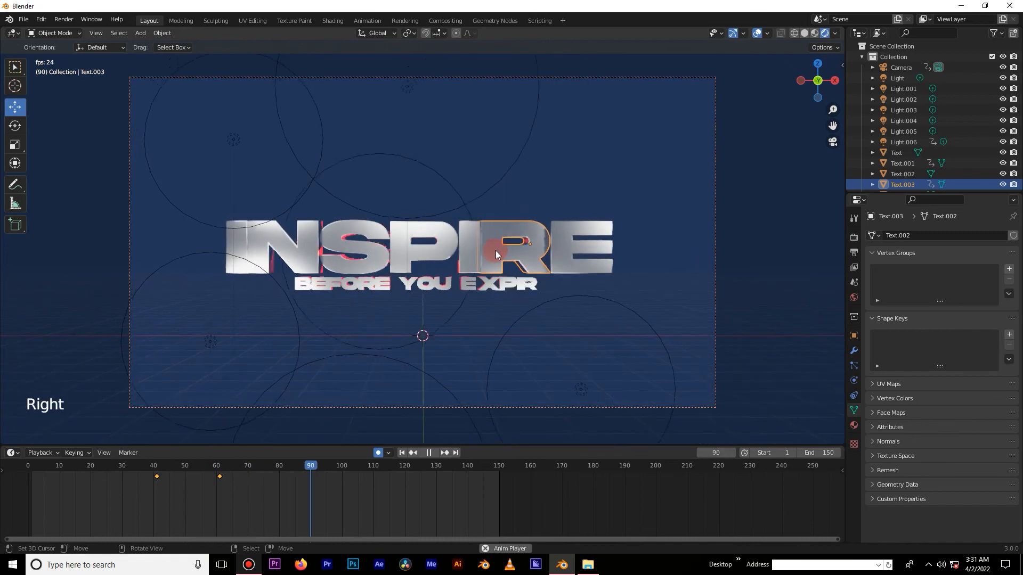
pyautogui.press('space')
pyautogui.click(462, 250)
pyautogui.press('Right')
pyautogui.press('KP_7')
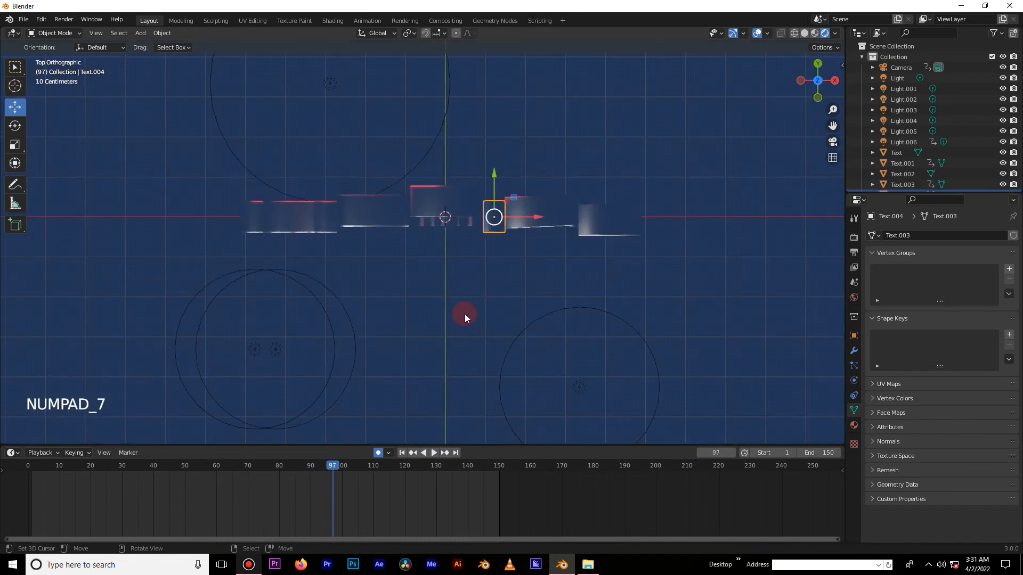
pyautogui.press('r')
pyautogui.click(434, 336)
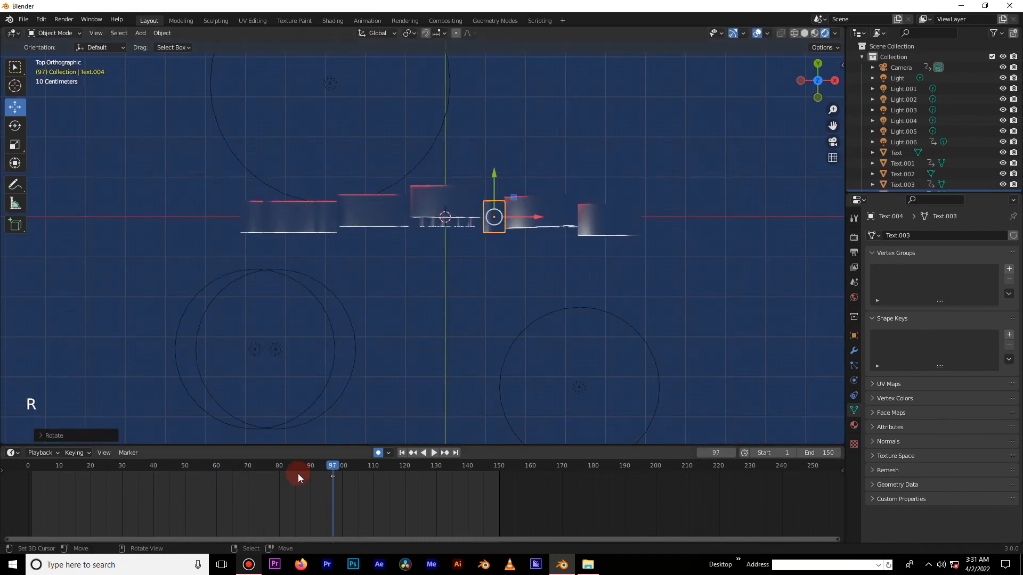
# Rotate the second I about a quarter turn at frame 81 and play the result through the camera.
pyautogui.click(282, 486)
pyautogui.press('r')
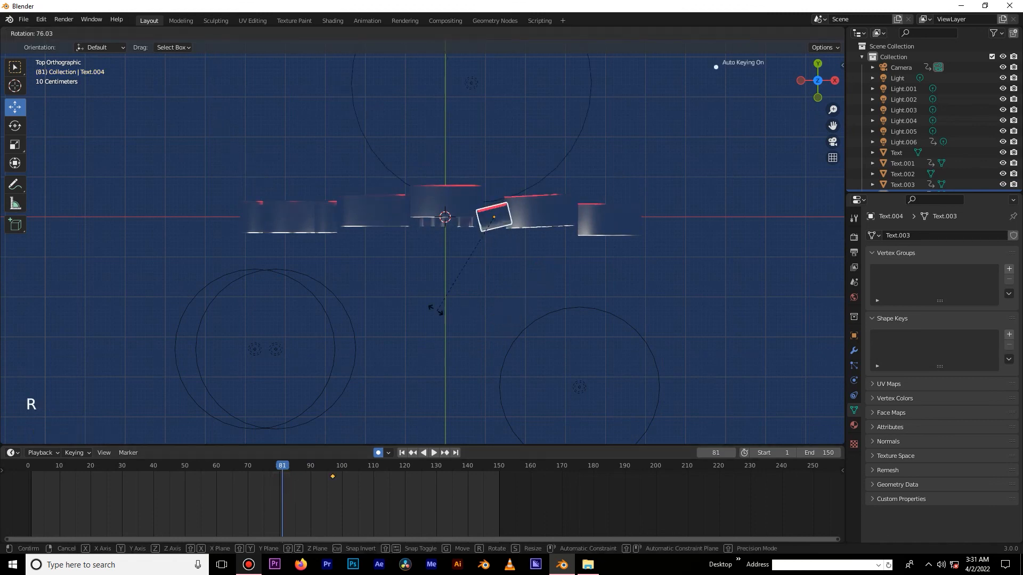
pyautogui.click(414, 288)
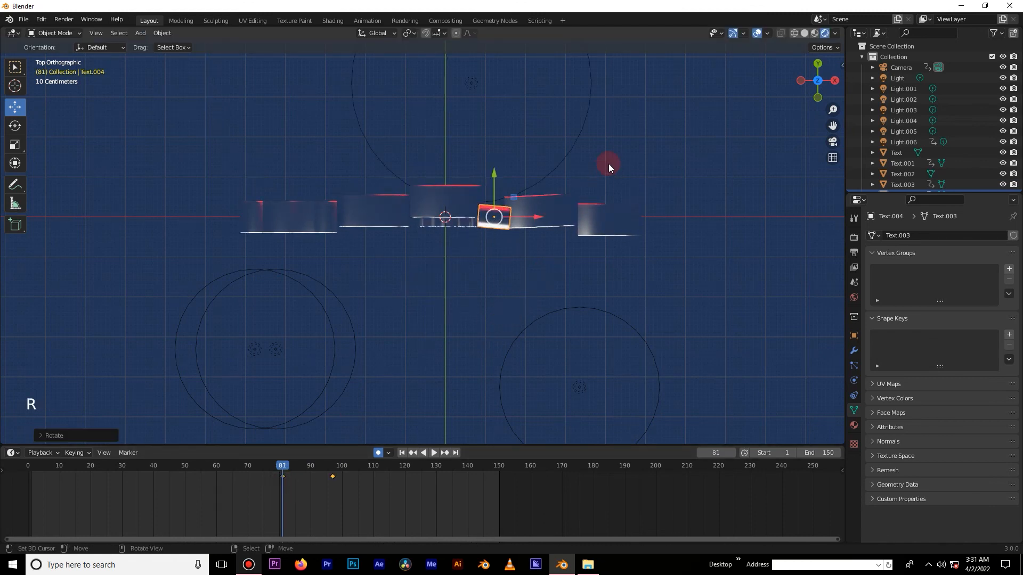
pyautogui.press('KP_0')
pyautogui.press('space')
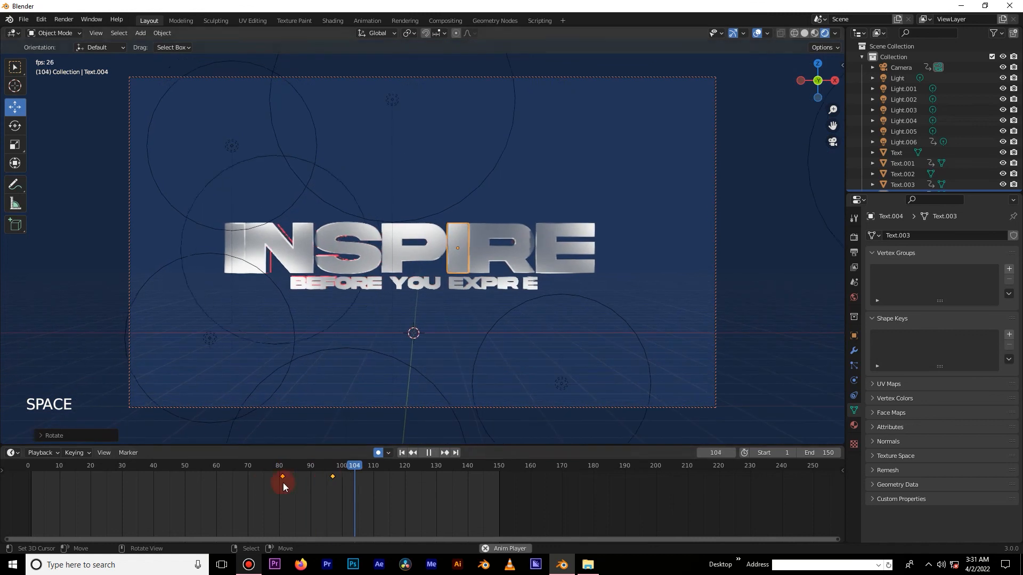
pyautogui.click(261, 476)
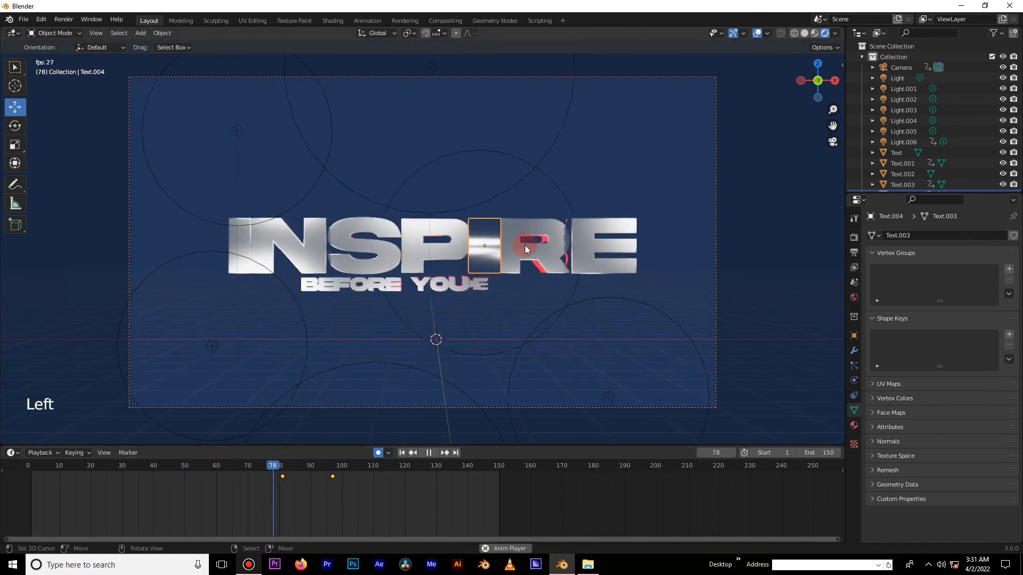
pyautogui.press('space')
# From the top view, key the current rotation of INSPIRE's last letter E at frame 81.
pyautogui.rightClick(579, 246)
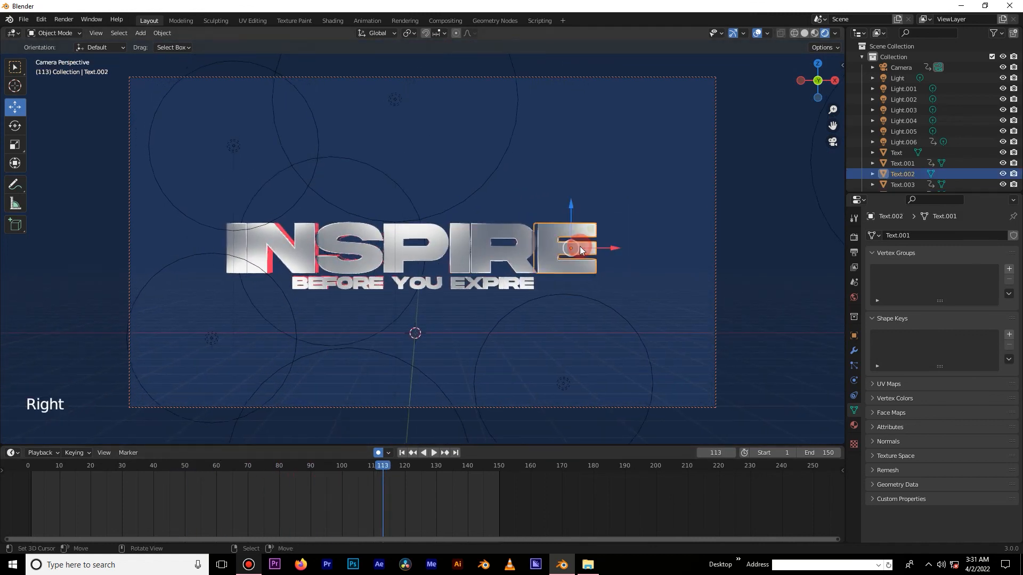
pyautogui.press('KP_7')
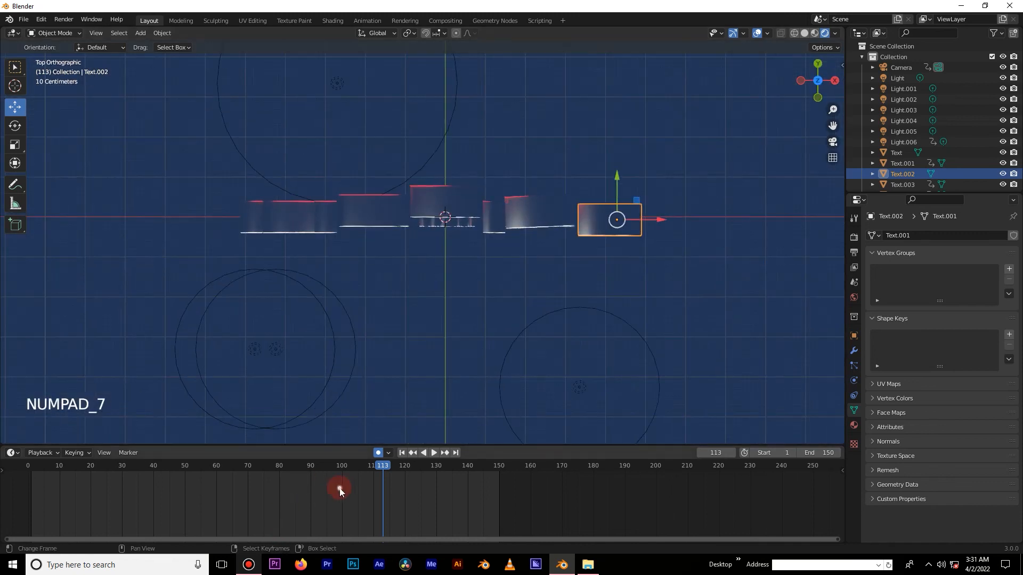
pyautogui.moveTo(341, 490); pyautogui.dragTo(282, 489)
pyautogui.press('r')
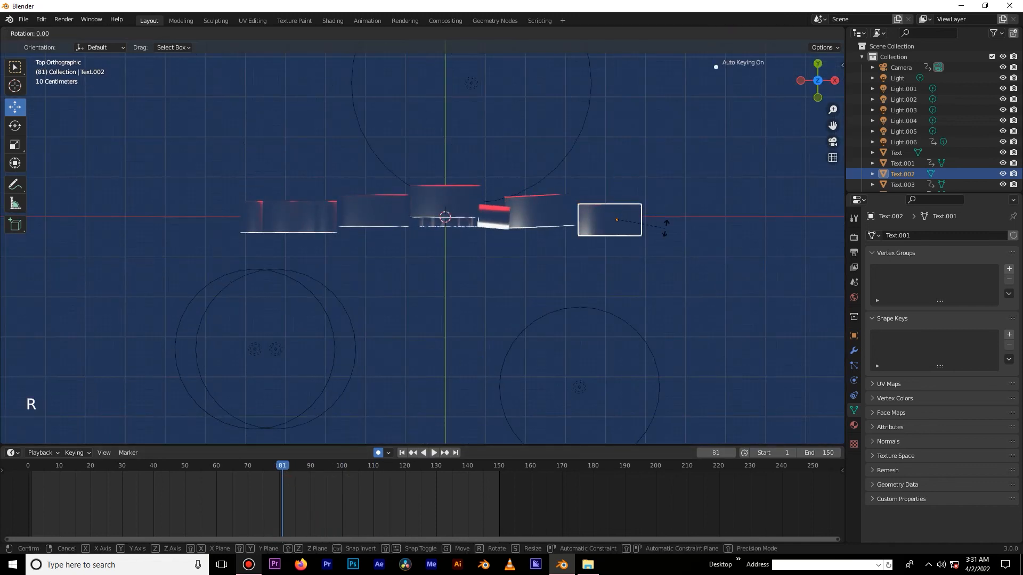
pyautogui.click(663, 225)
# Rotate INSPIRE's E roughly a quarter turn at frame 60 and play the animation through the camera.
pyautogui.click(216, 488)
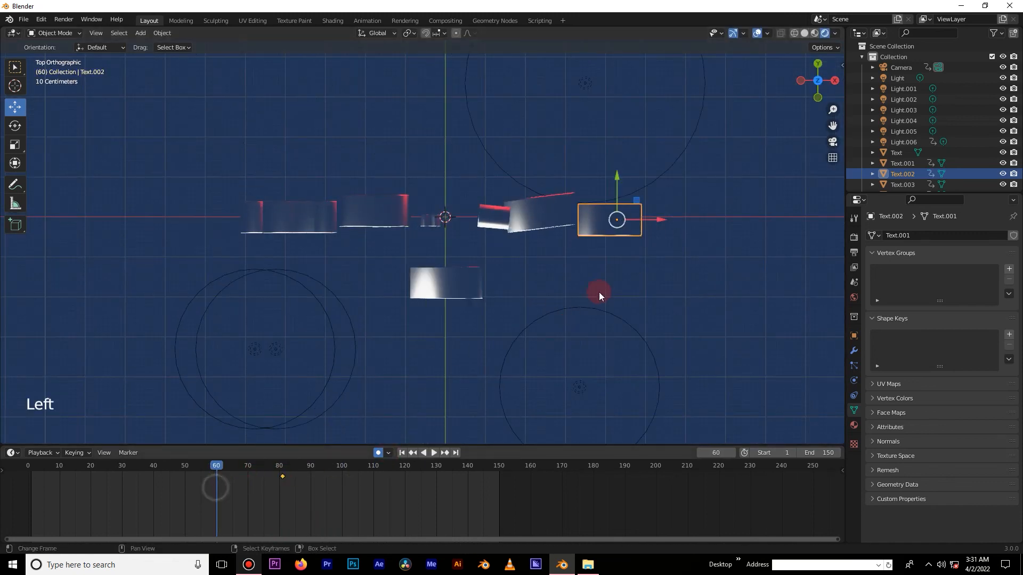
pyautogui.press('r')
pyautogui.click(668, 172)
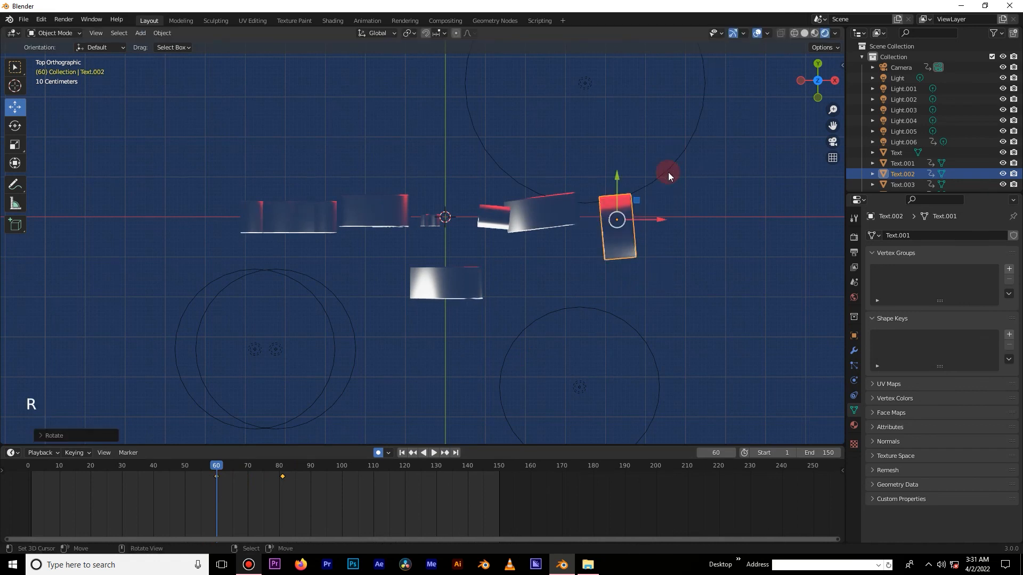
pyautogui.press('KP_0')
pyautogui.press('space')
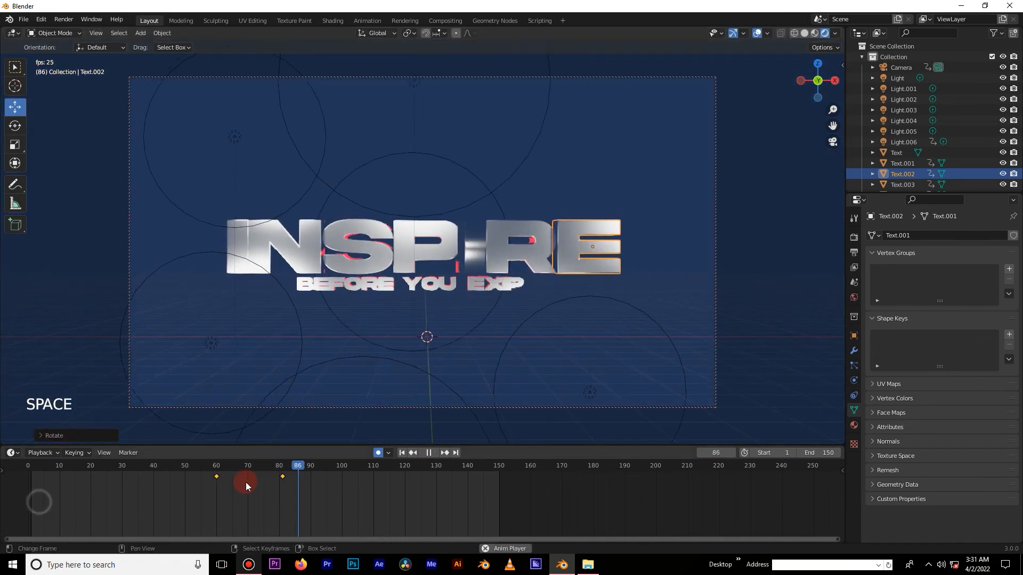
pyautogui.click(403, 453)
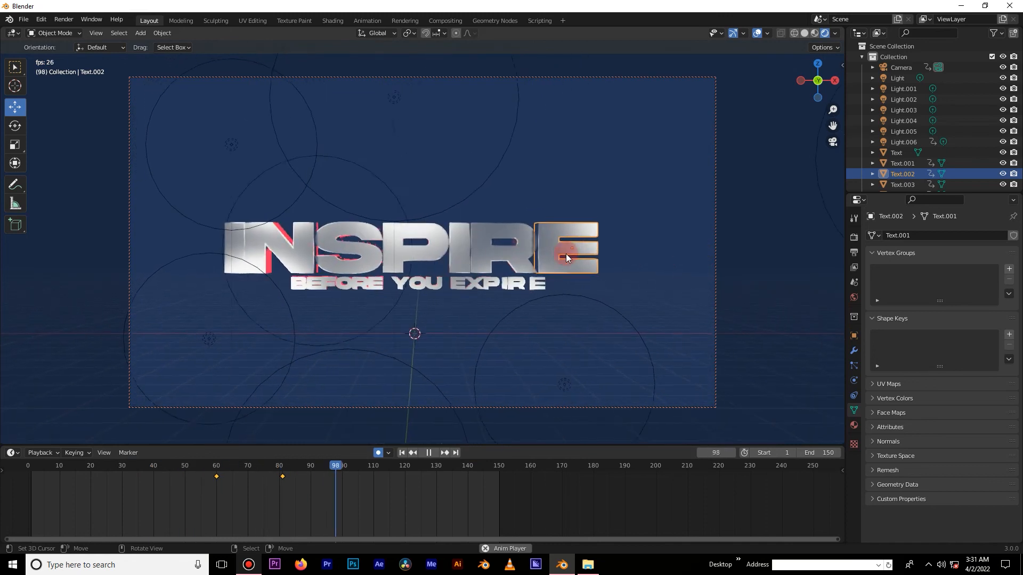
# Shift the rotation keyframes of INSPIRE's second I earlier, to frames 52 and 75, and play the animation.
pyautogui.rightClick(458, 249)
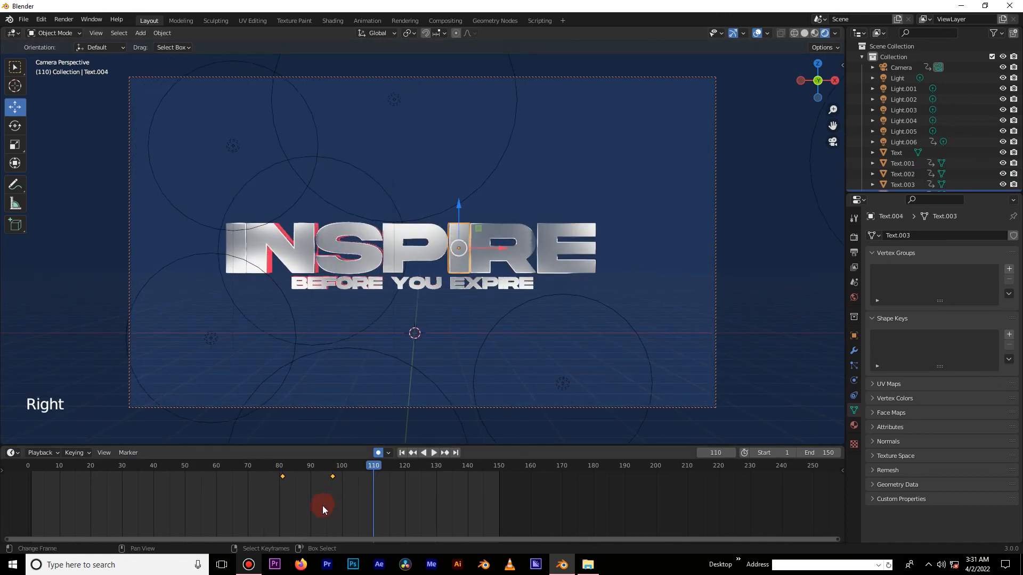
pyautogui.press('g')
pyautogui.click(281, 506)
pyautogui.press('g')
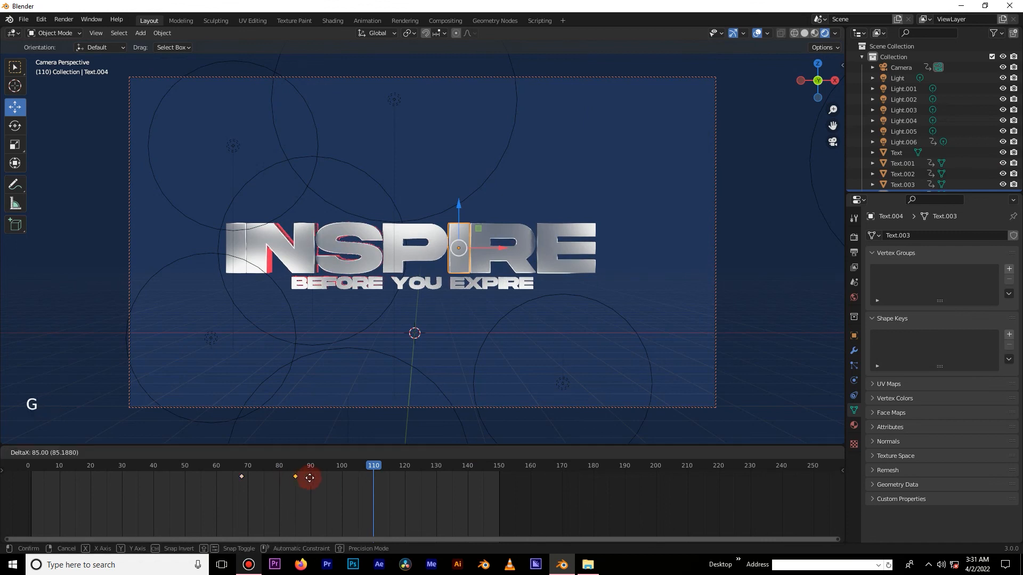
pyautogui.click(326, 482)
pyautogui.press('g')
pyautogui.click(187, 482)
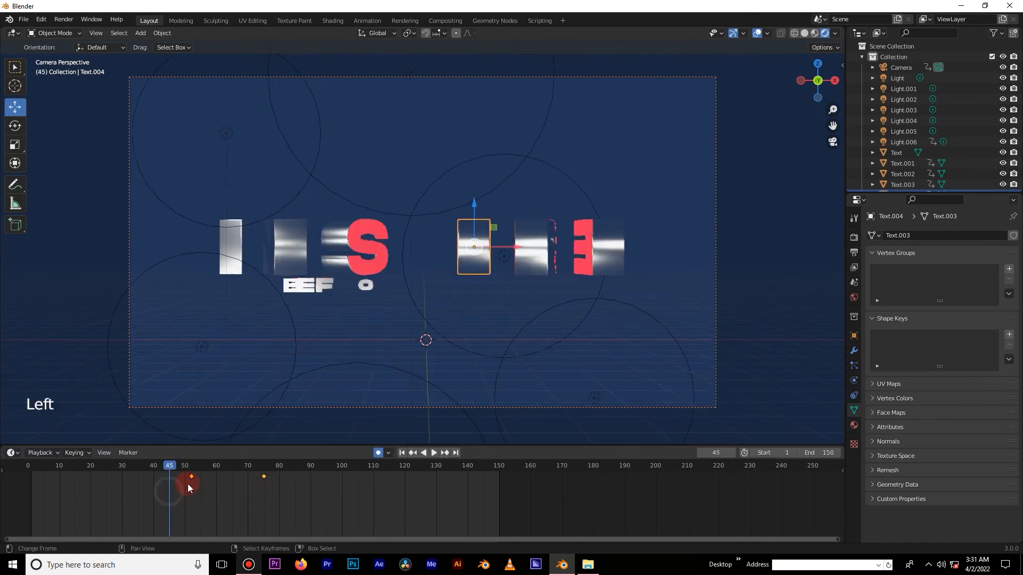
pyautogui.press('space')
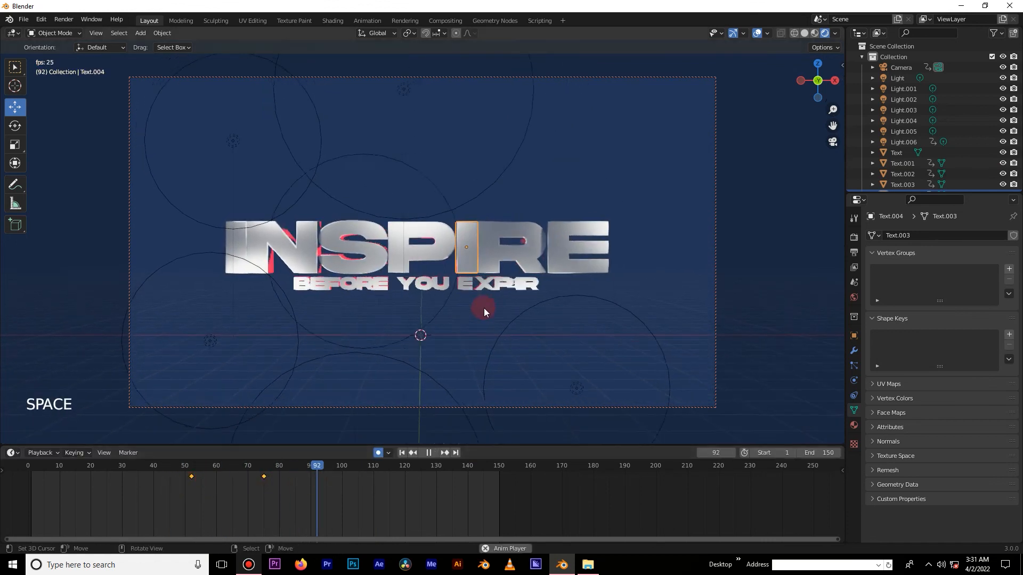
# Stop playback and hide the gizmos and overlays in the viewport.
pyautogui.press('space')
pyautogui.click(733, 33)
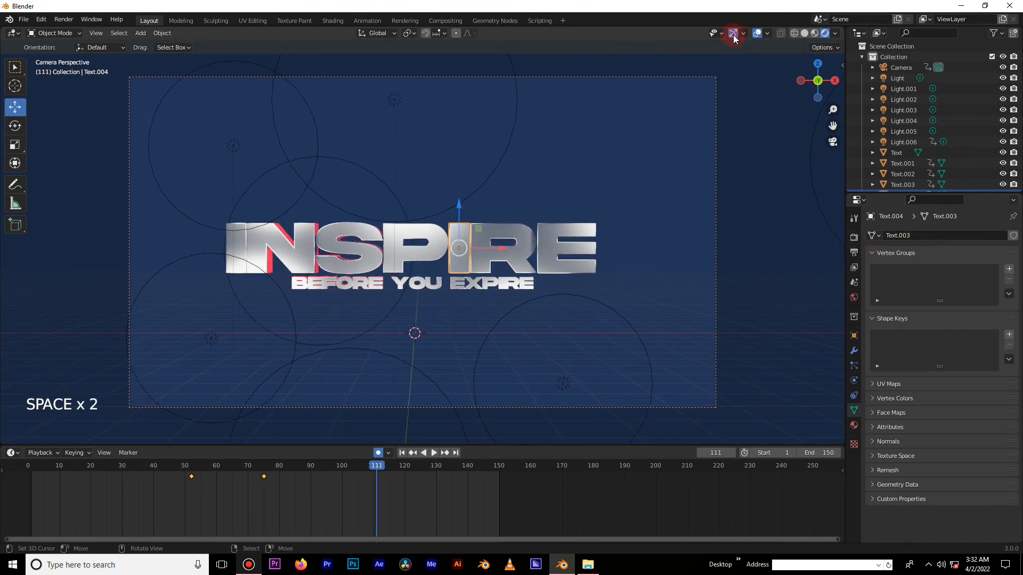
pyautogui.click(757, 33)
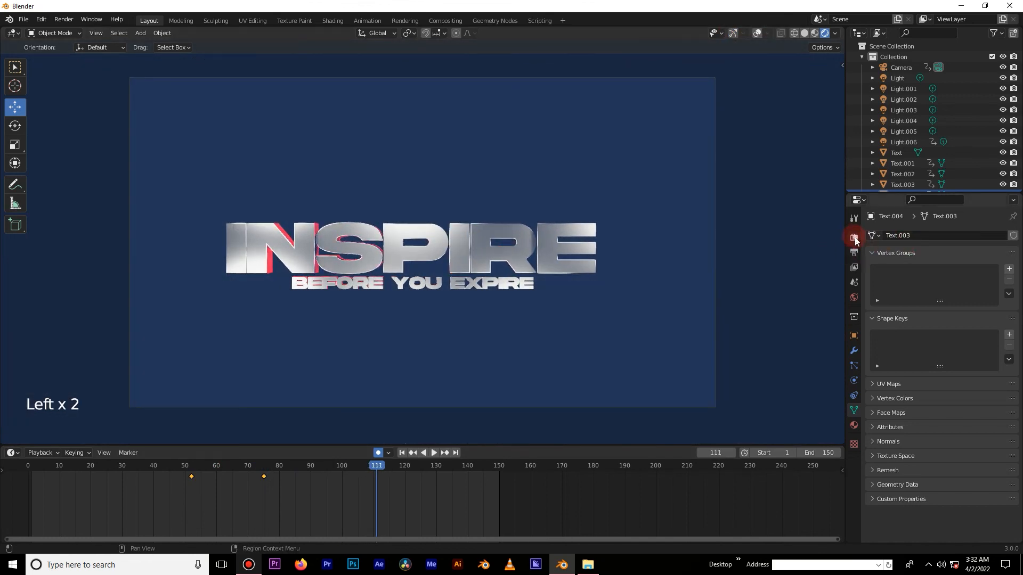
# Set the render's Color Management look to High Contrast and play the animation to review it.
pyautogui.click(855, 238)
pyautogui.scroll(-8, 912, 527)
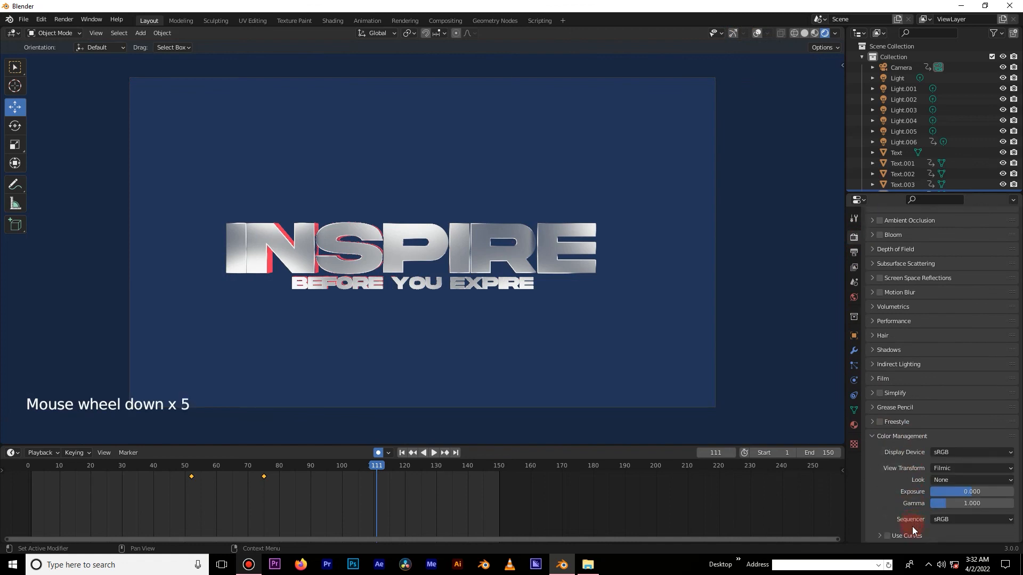
pyautogui.click(910, 536)
pyautogui.scroll(-4, 911, 533)
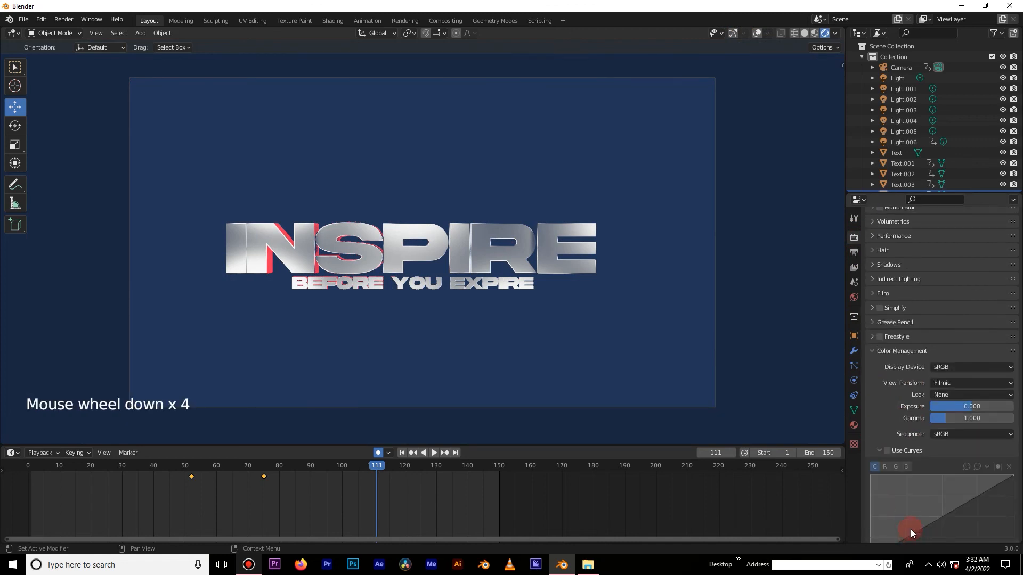
pyautogui.click(954, 381)
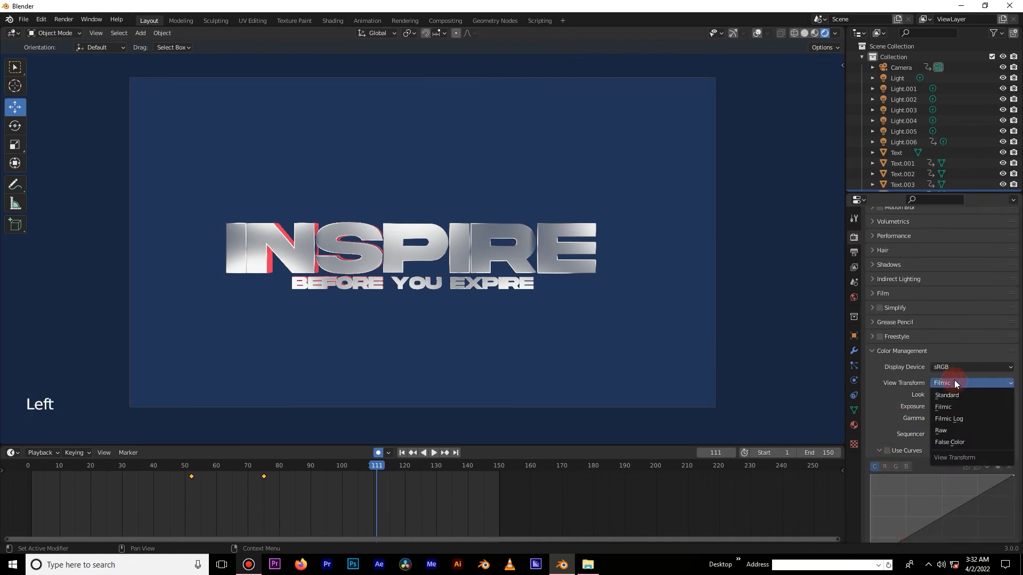
pyautogui.click(956, 394)
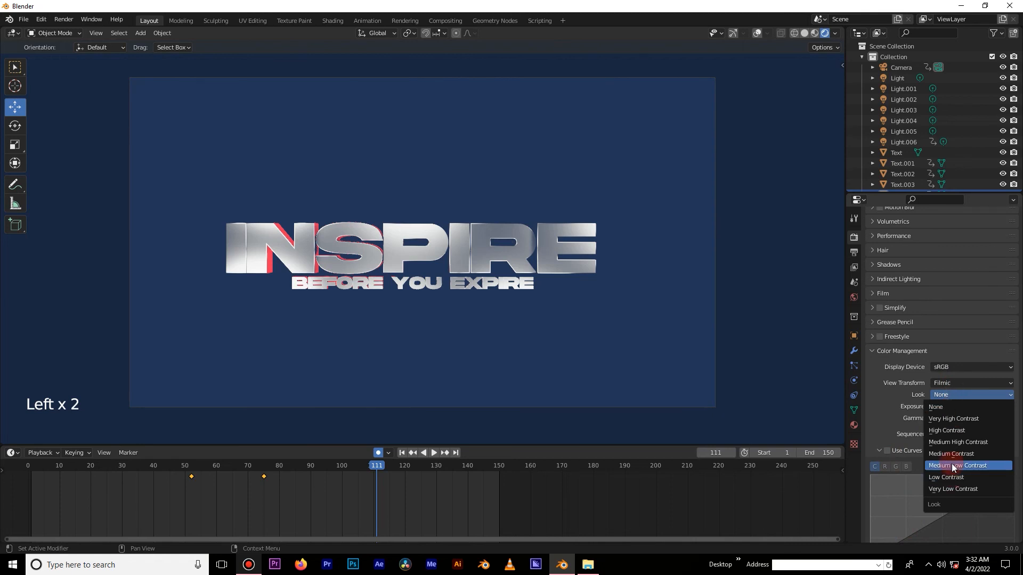
pyautogui.click(954, 431)
pyautogui.press('space')
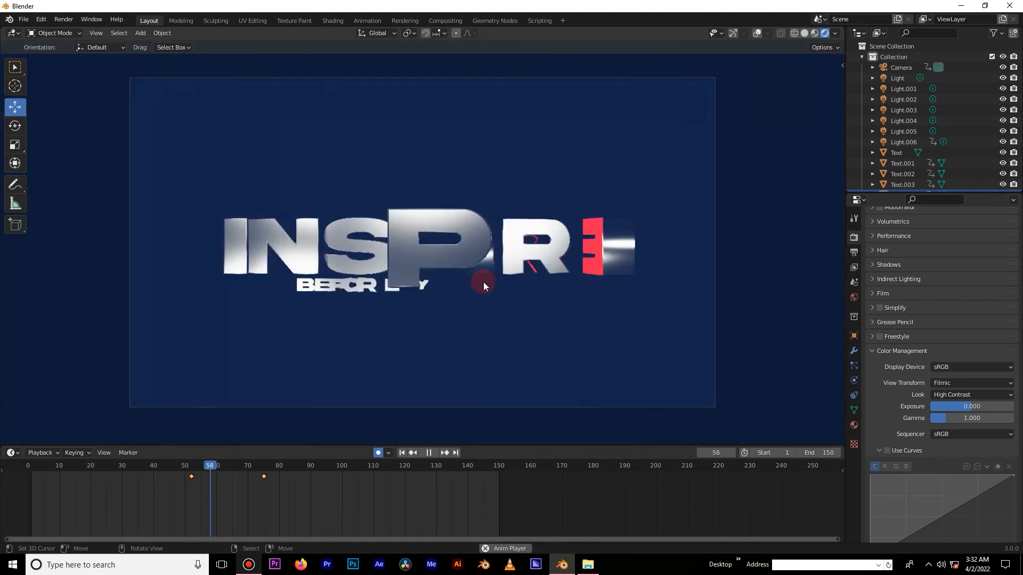
pyautogui.press('space')
# Show the output settings with frame range and file format, and replay the animation.
pyautogui.click(854, 252)
pyautogui.press('Left')
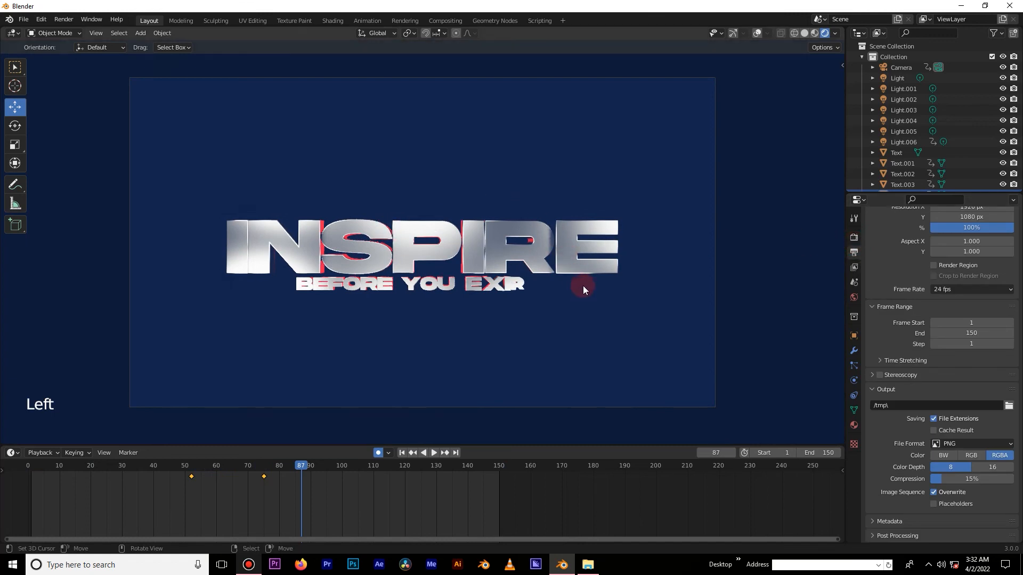
pyautogui.press('space')
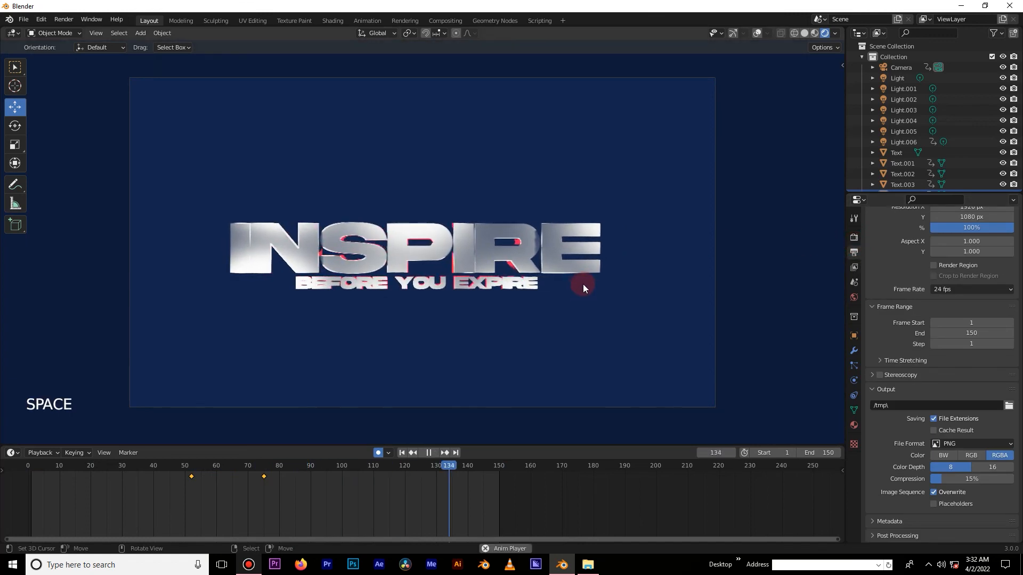
pyautogui.press('space')
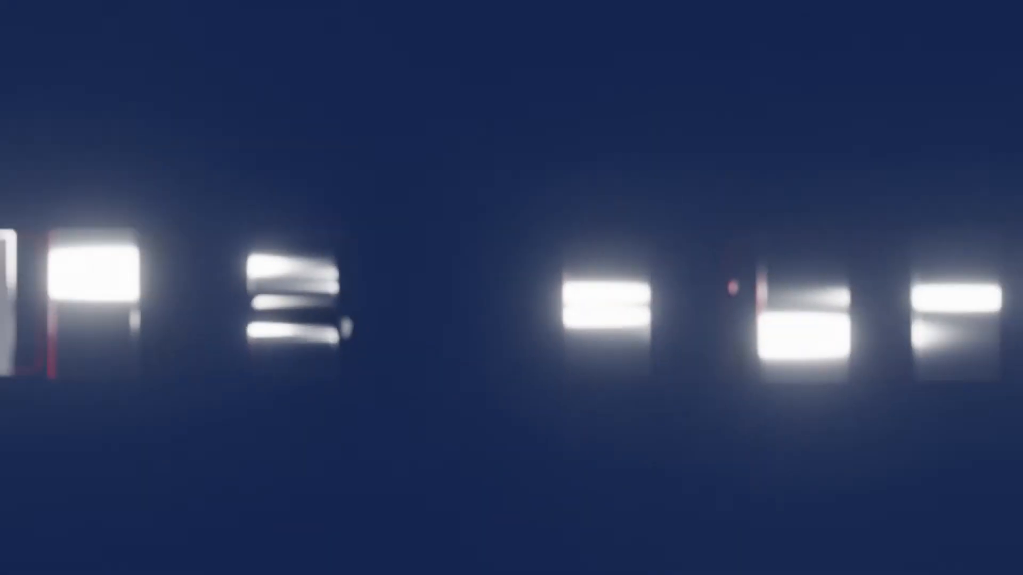